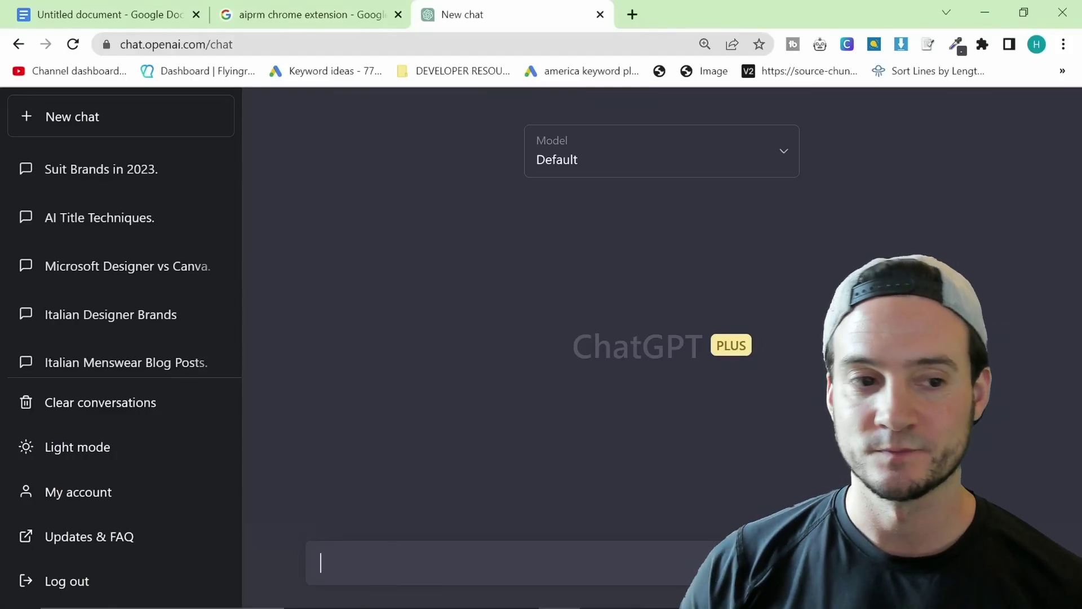
Ask ChatGPT for a details-free list of very niche objects people may need to go camping, for an Amazon niche affiliate blog
{"action": "type", "text": "I am writing for my amazon niche affiliate blog about camping - Can you give me a list of potential objects that people may need to go camping? The nicher the better, just give me a list, don't give me details"}
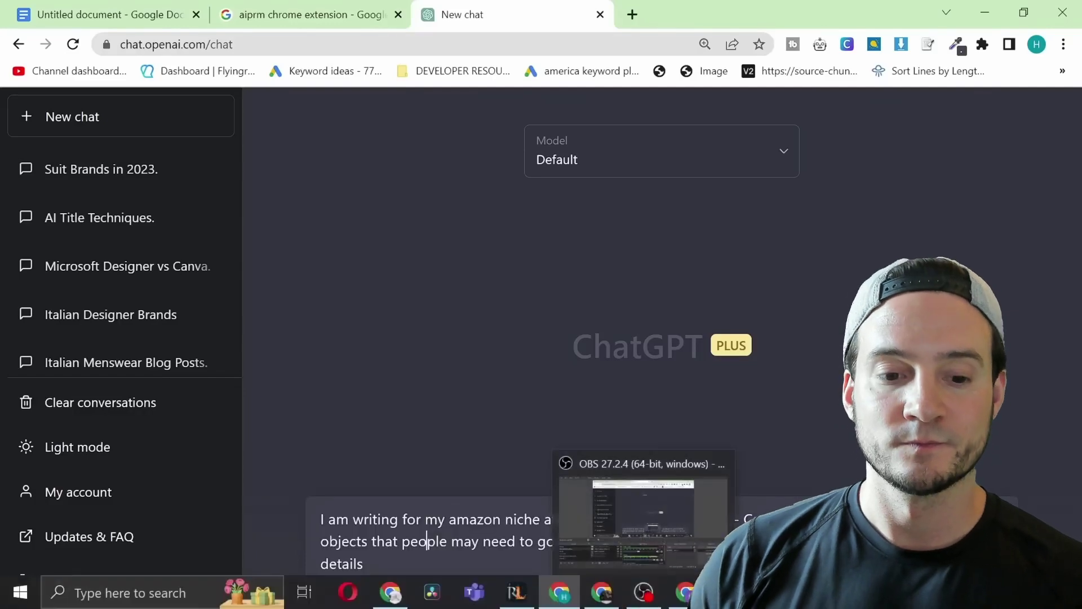
{"action": "key", "text": "Return"}
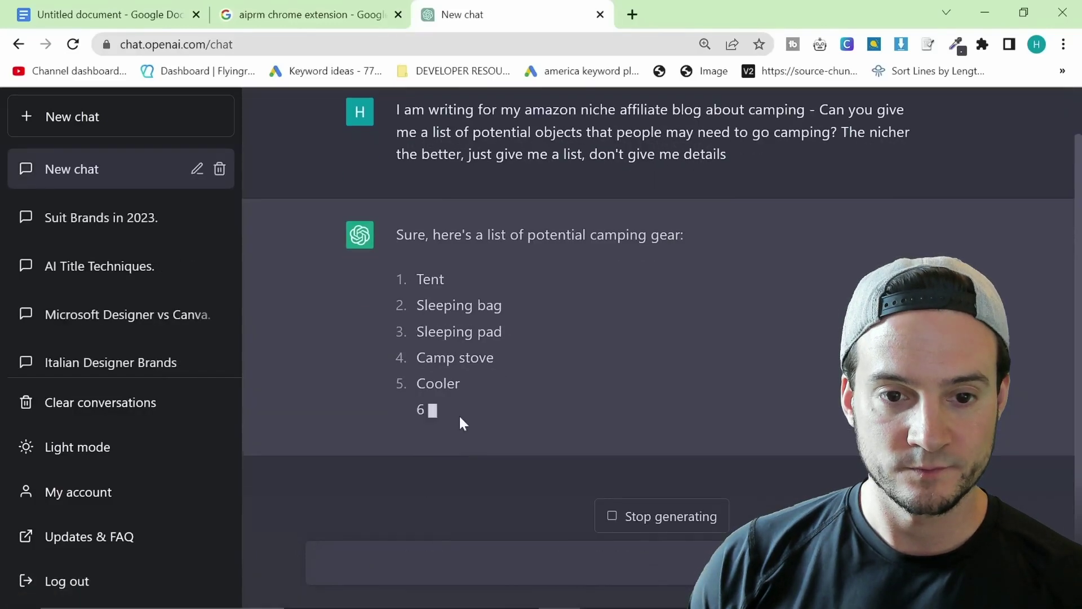
{"action": "scroll", "coordinate": [466, 418], "scroll_direction": "up", "scroll_amount": 1}
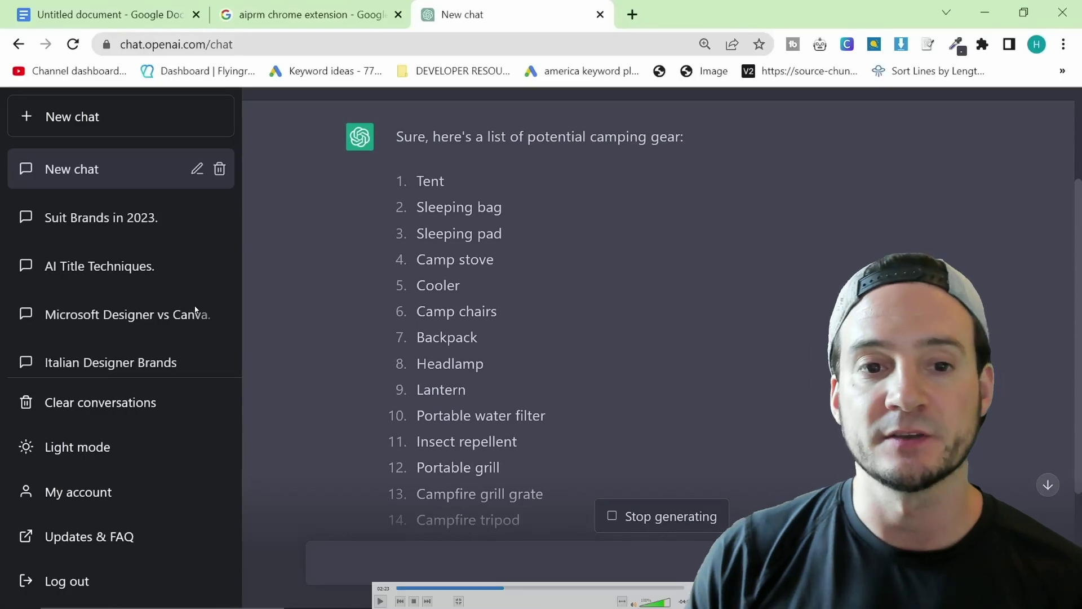
Switch to Google Keyword Planner and get keyword ideas for "best tent for"
{"action": "left_click", "coordinate": [478, 244]}
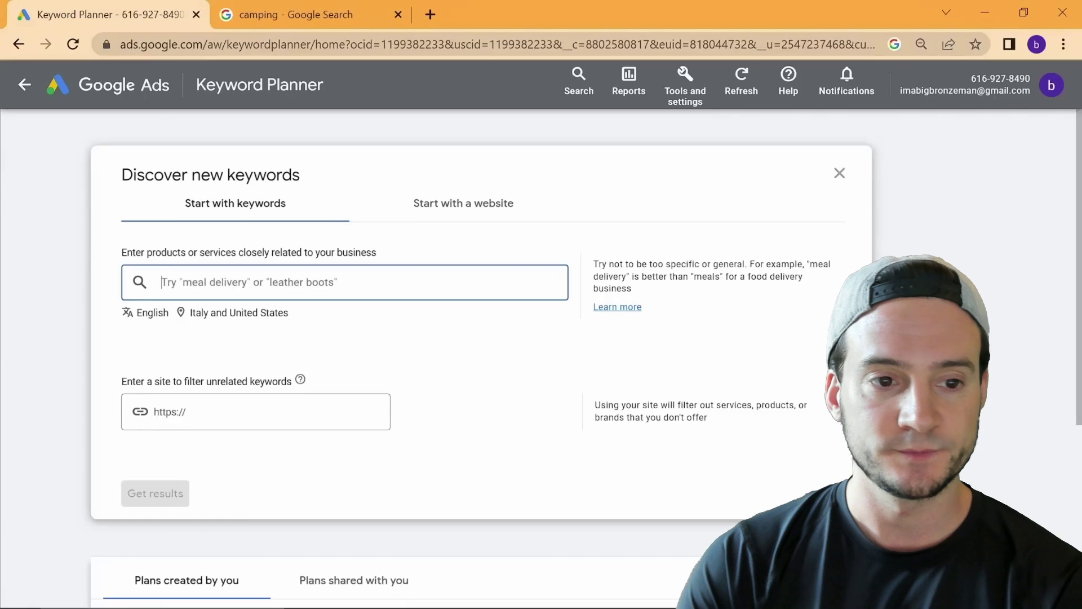
{"action": "type", "text": "for"}
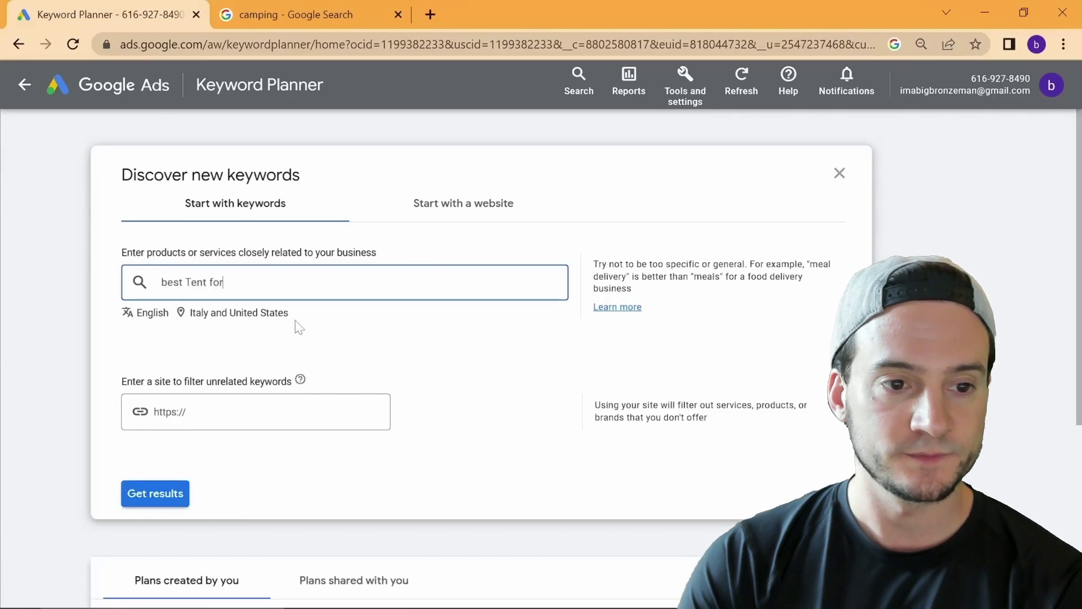
{"action": "key", "text": "Return"}
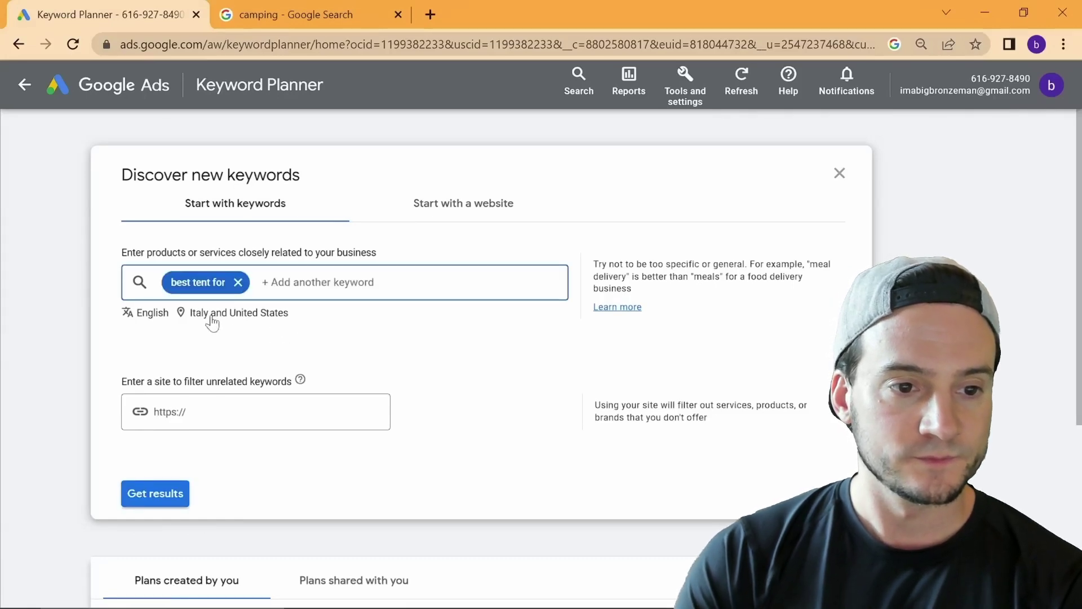
{"action": "left_click", "coordinate": [170, 492]}
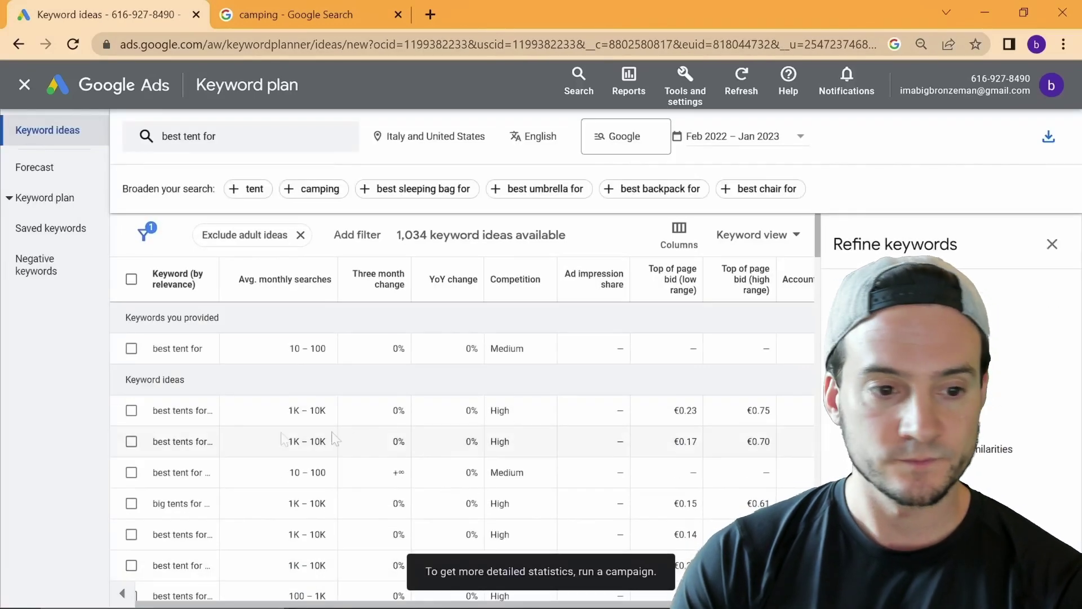
Widen the keyword column and enlarge the page to read the full tent keyword phrases and their search volumes
{"action": "left_click_drag", "start_coordinate": [220, 286], "coordinate": [407, 378]}
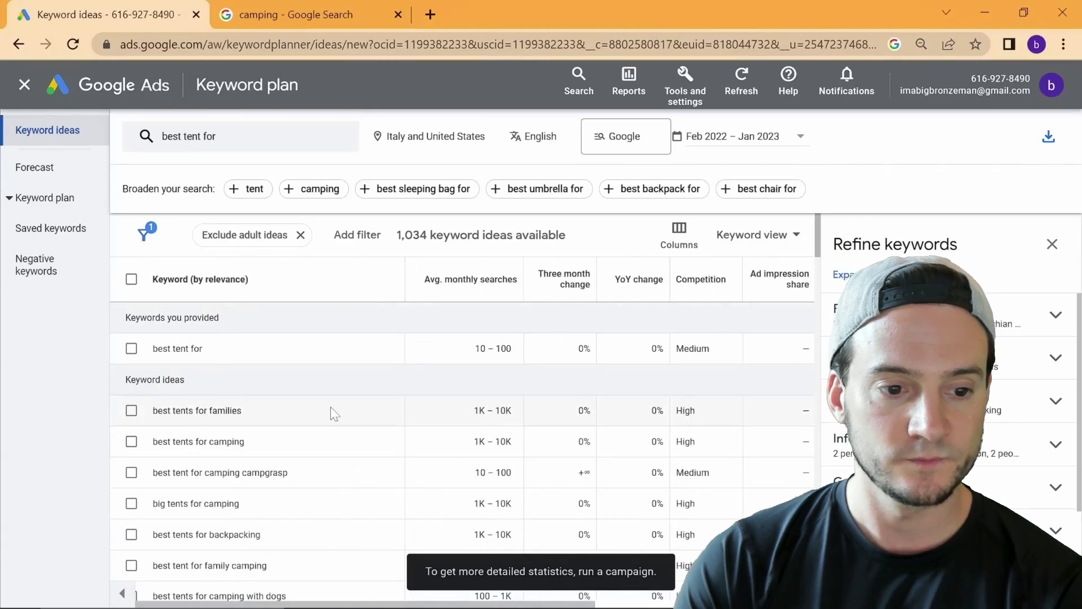
{"action": "key", "text": "ctrl+plus"}
{"action": "scroll", "coordinate": [337, 420], "scroll_direction": "down", "scroll_amount": 2}
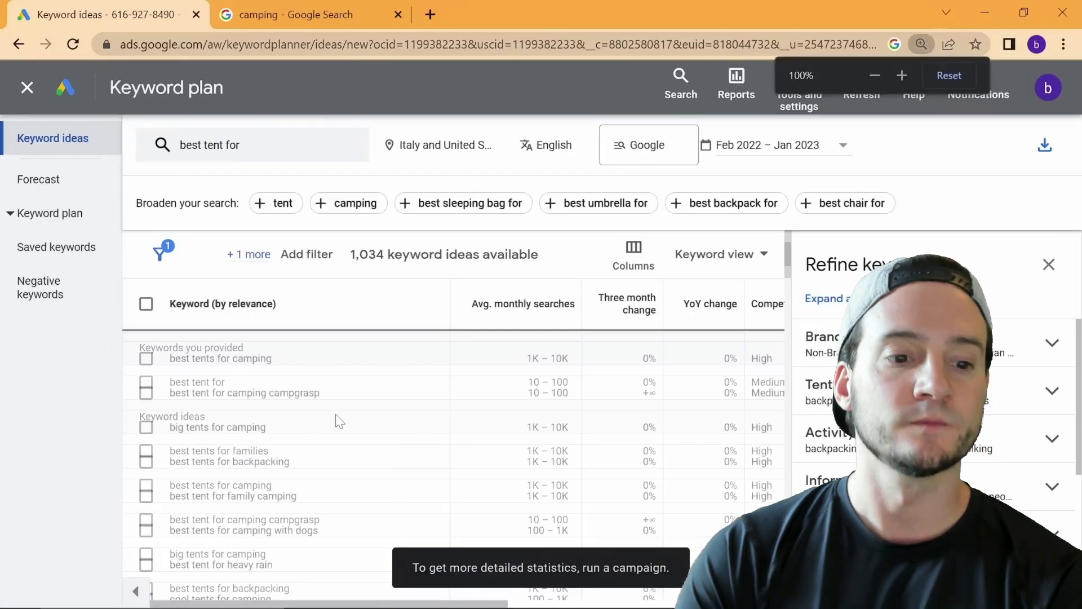
{"action": "scroll", "coordinate": [365, 406], "scroll_direction": "up", "scroll_amount": 2}
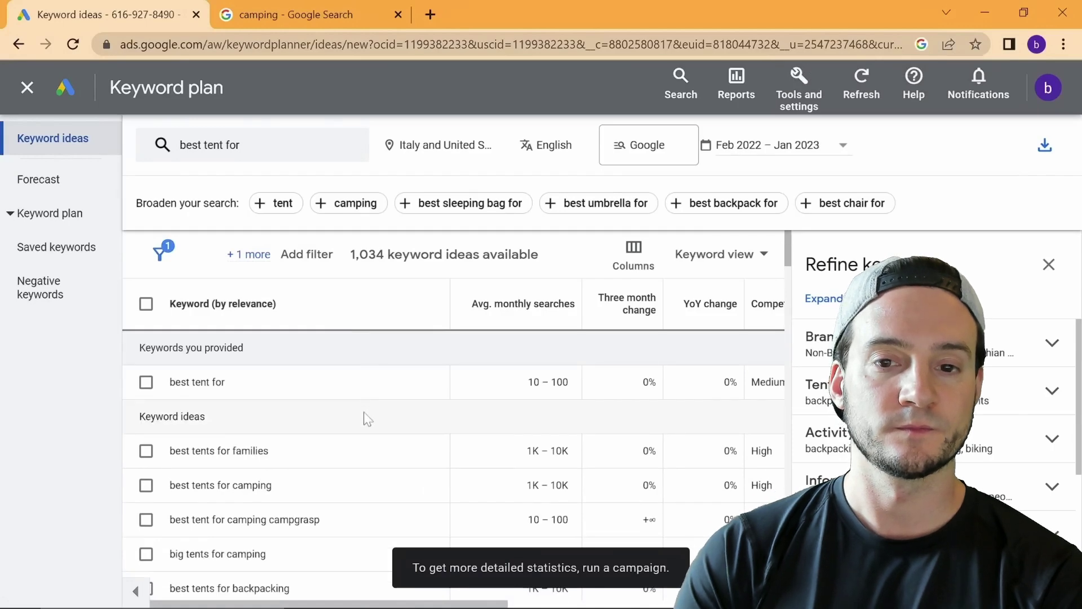
{"action": "key", "text": "ctrl+plus"}
{"action": "scroll", "coordinate": [369, 421], "scroll_direction": "down", "scroll_amount": 2}
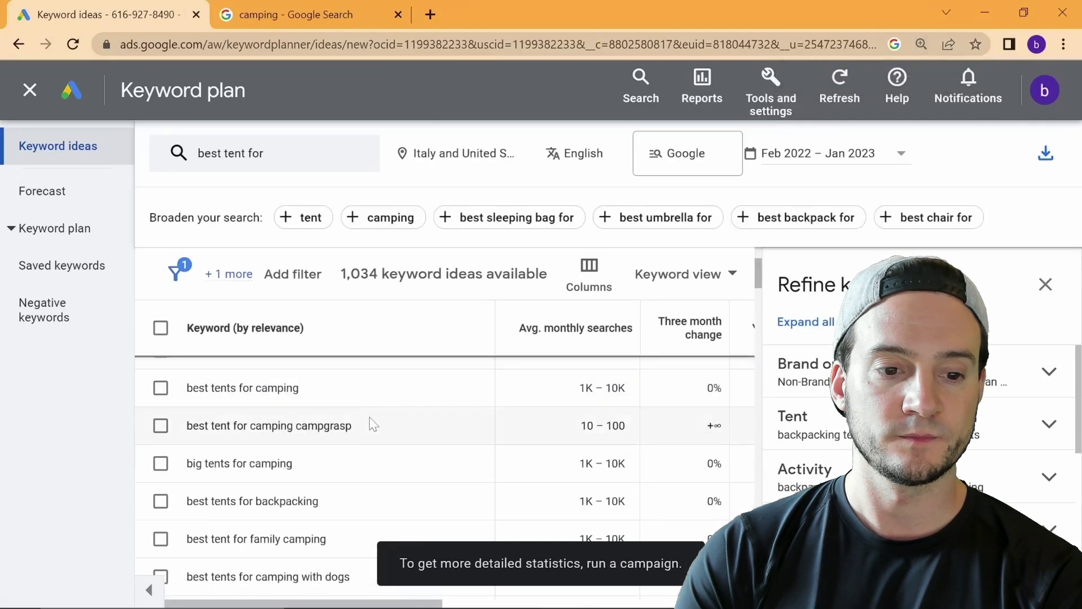
{"action": "scroll", "coordinate": [525, 374], "scroll_direction": "up", "scroll_amount": 2}
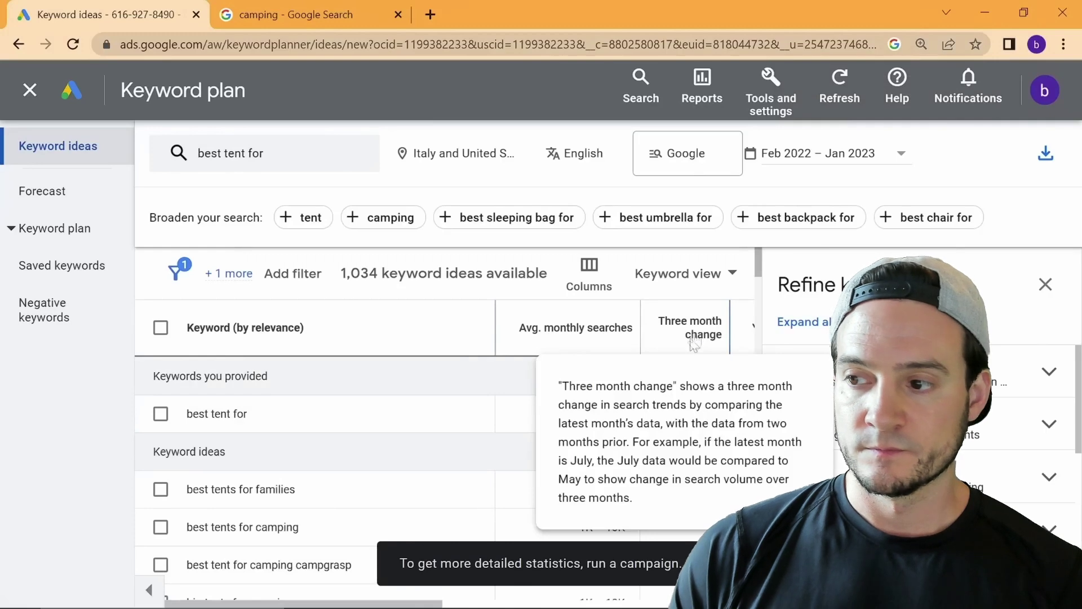
Sort the keyword ideas by three month change and mark the phrase "lightweight tents for bikepacking"
{"action": "left_click", "coordinate": [694, 339]}
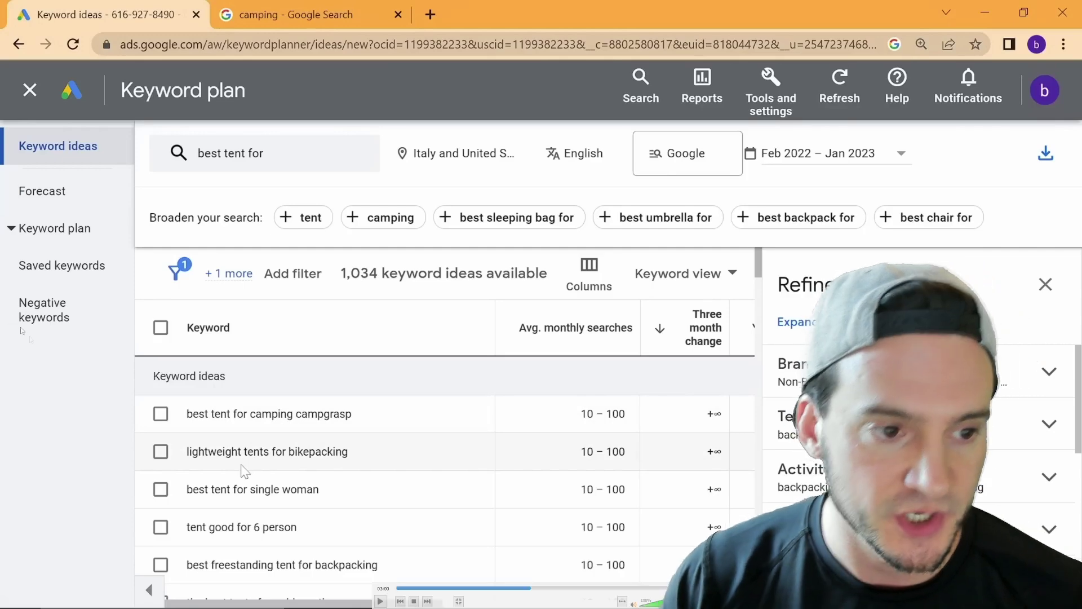
{"action": "key", "text": "space"}
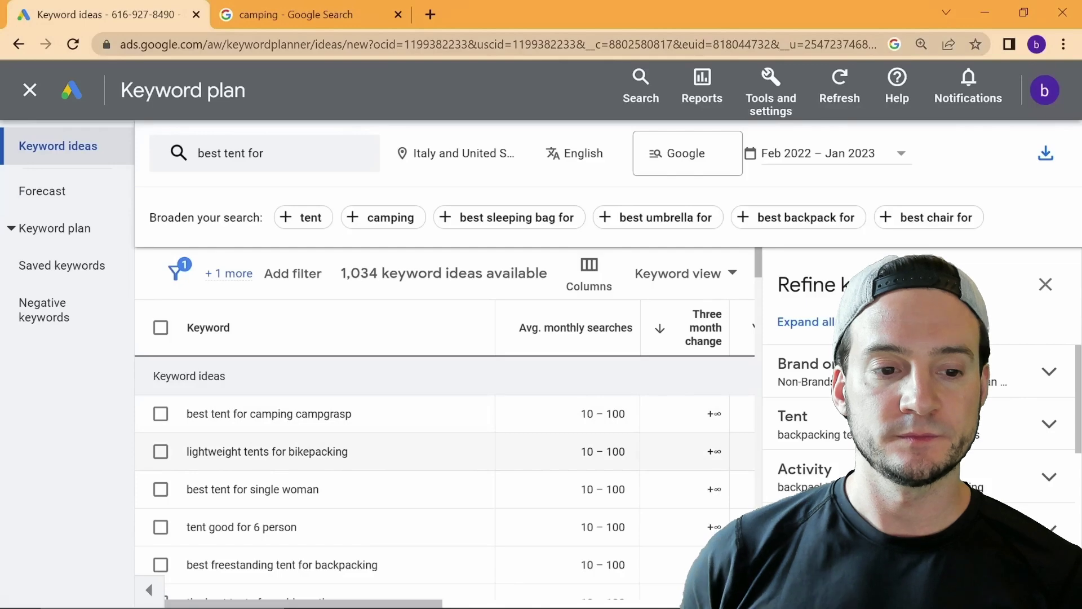
{"action": "left_click_drag", "start_coordinate": [188, 458], "coordinate": [288, 454]}
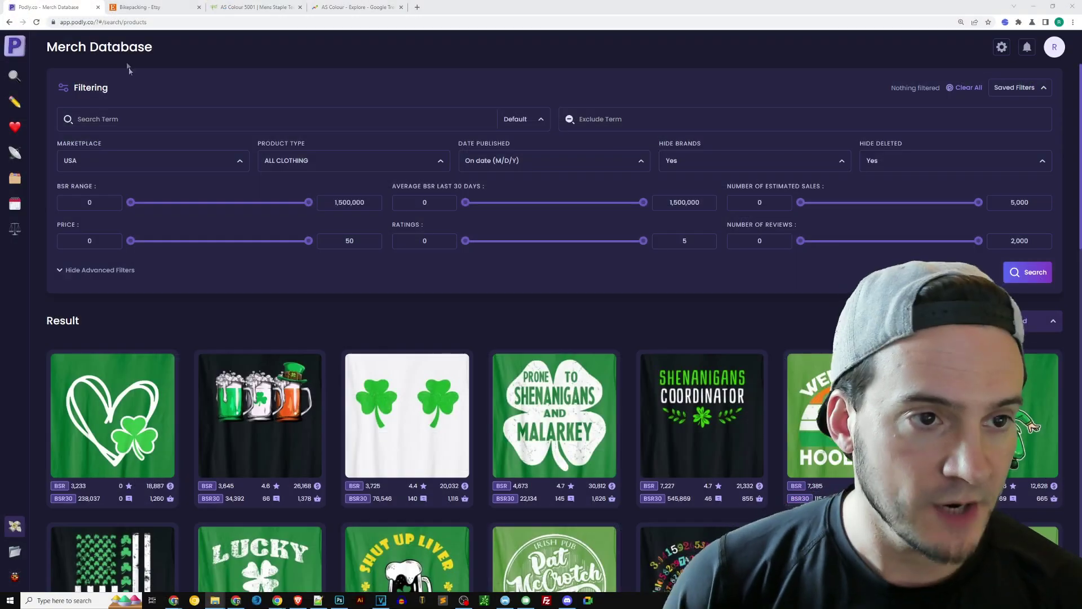
Switch to Podly's Merch Database and search for "bikepacking" in product titles only
{"action": "left_click", "coordinate": [111, 117]}
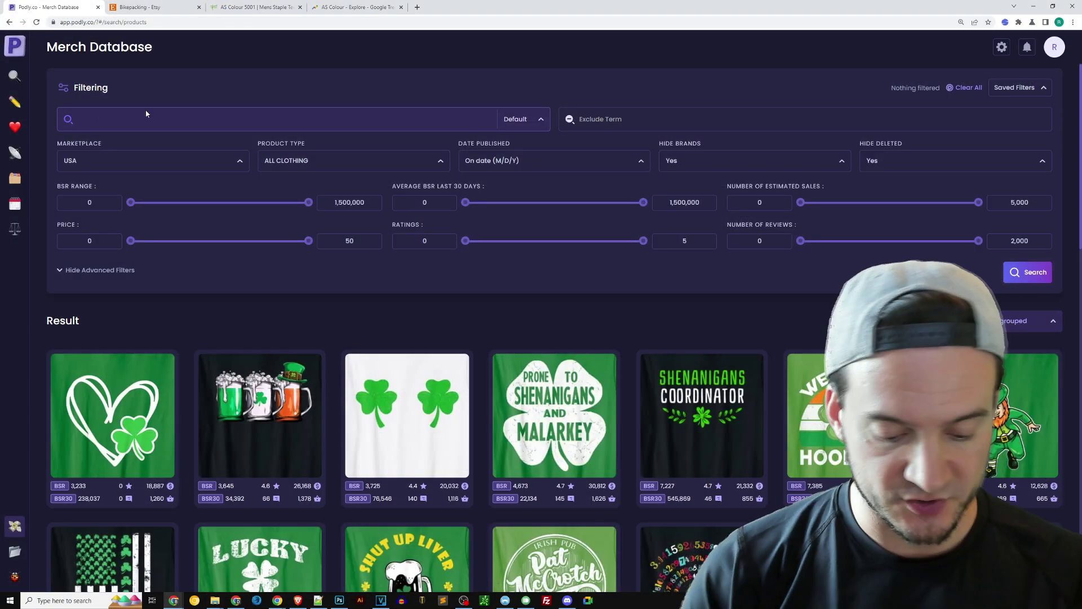
{"action": "type", "text": "bikepacking"}
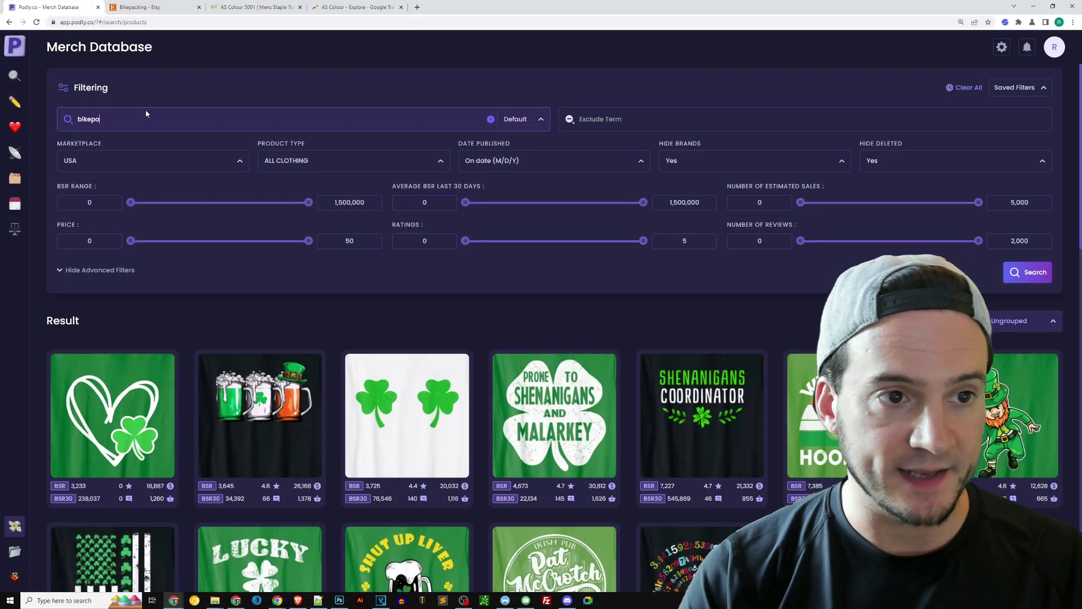
{"action": "left_click", "coordinate": [521, 119]}
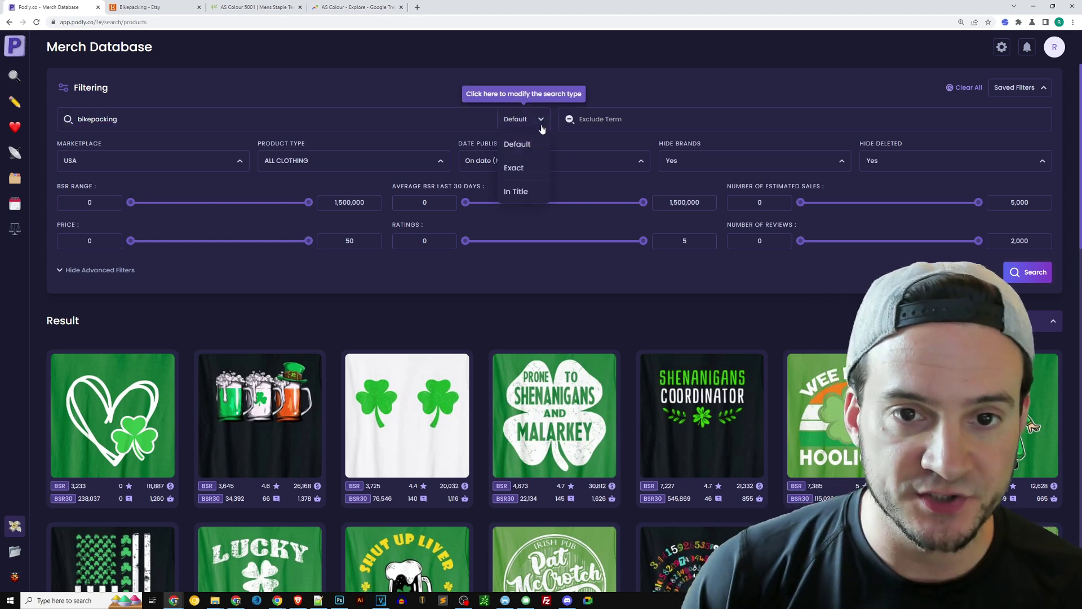
{"action": "left_click", "coordinate": [536, 192]}
{"action": "left_click", "coordinate": [1026, 271]}
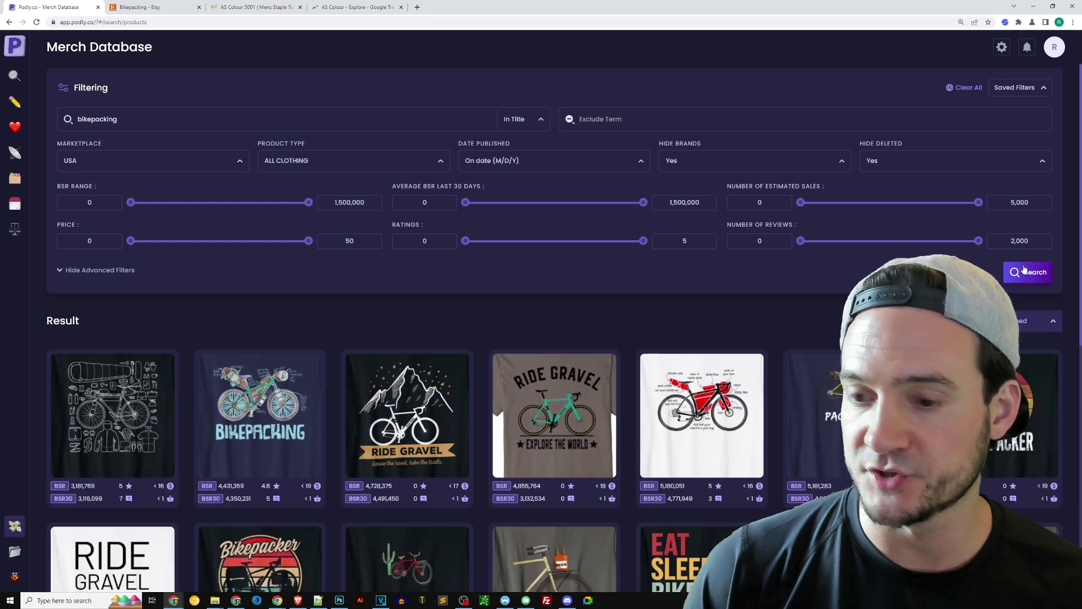
Look over the bikepacking shirt results and open the Bikepacking Gear Shirt's product details with its price and BSR history
{"action": "scroll", "coordinate": [1001, 266], "scroll_direction": "down", "scroll_amount": 2}
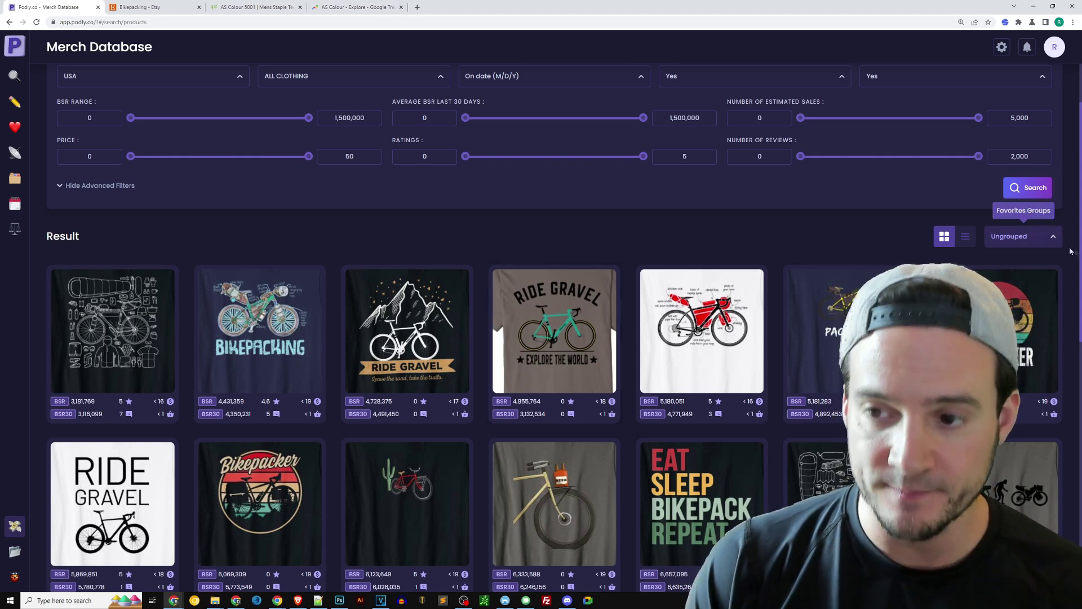
{"action": "scroll", "coordinate": [1075, 252], "scroll_direction": "down", "scroll_amount": 2}
{"action": "mouse_move", "coordinate": [1048, 243]}
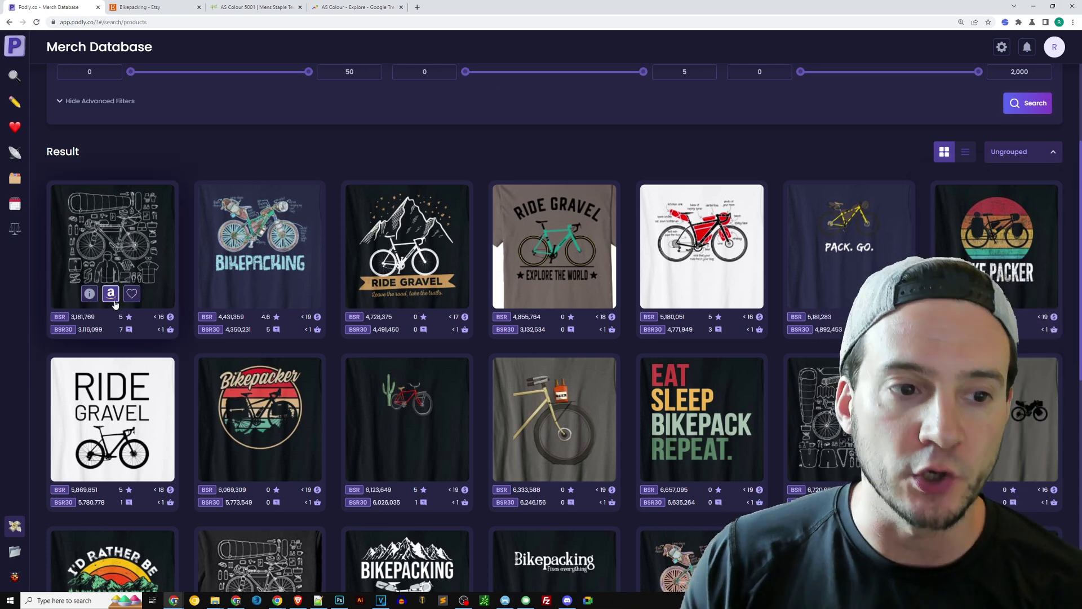
{"action": "left_click", "coordinate": [236, 293]}
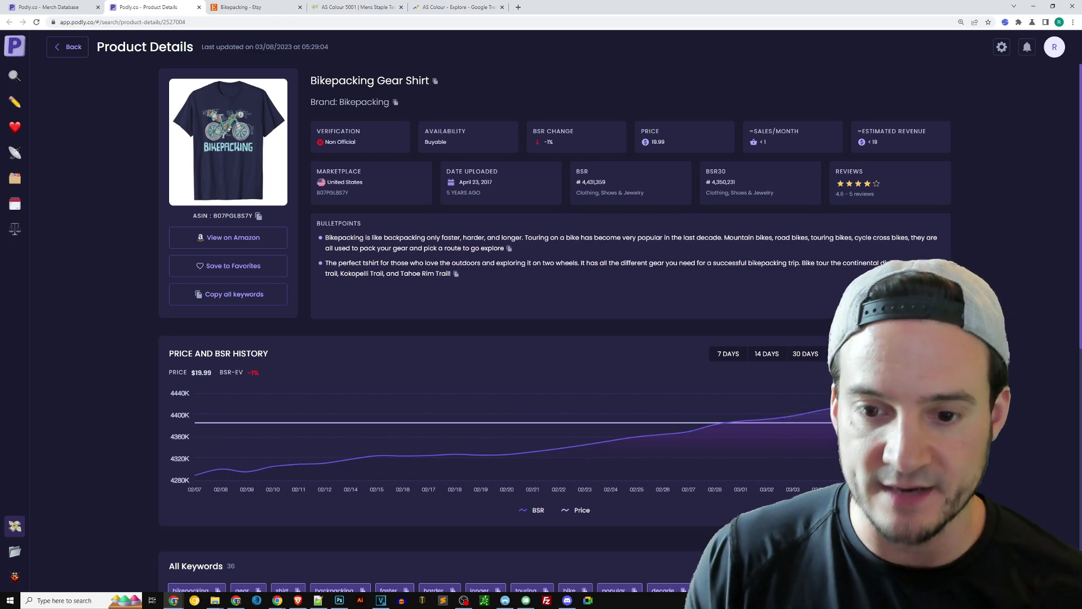
{"action": "scroll", "coordinate": [383, 406], "scroll_direction": "down", "scroll_amount": 1}
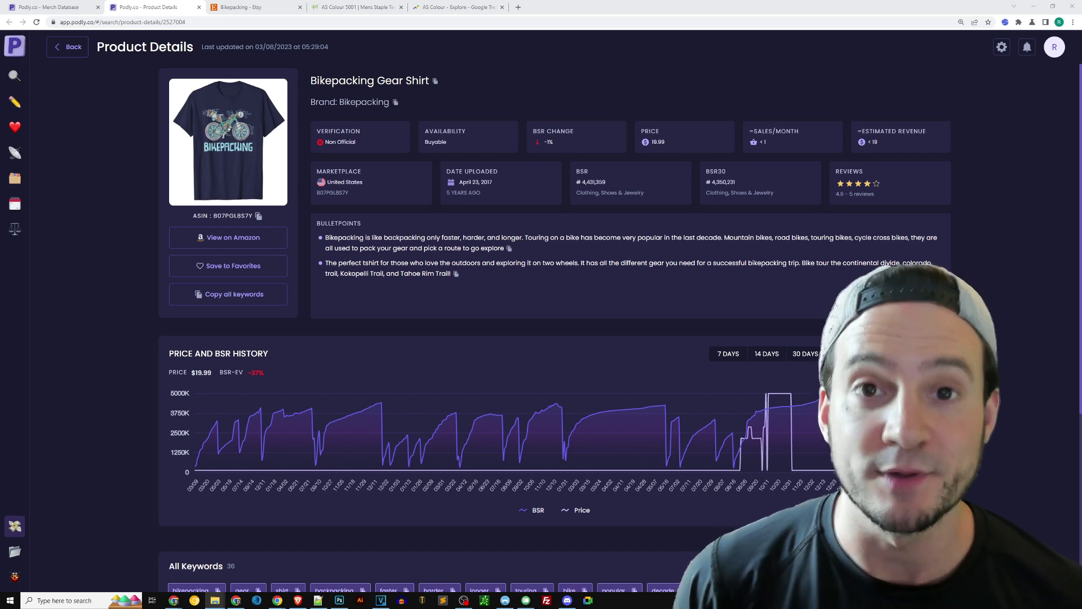
Return to the Merch Database results and look through the remaining bikepacking shirt designs
{"action": "left_click", "coordinate": [50, 7]}
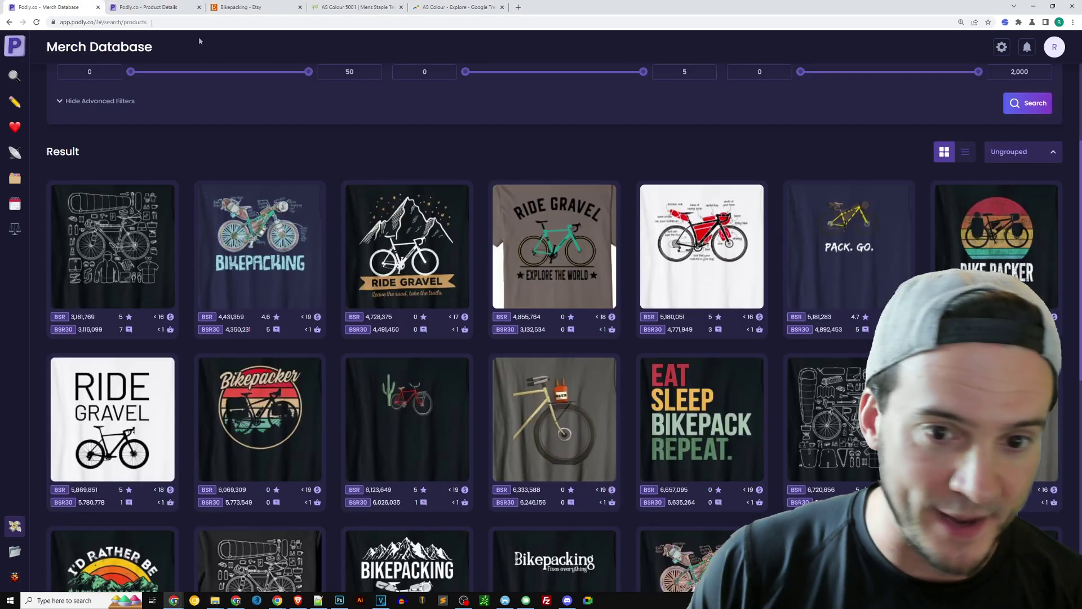
{"action": "scroll", "coordinate": [794, 135], "scroll_direction": "down", "scroll_amount": 1}
{"action": "scroll", "coordinate": [793, 131], "scroll_direction": "down", "scroll_amount": 3}
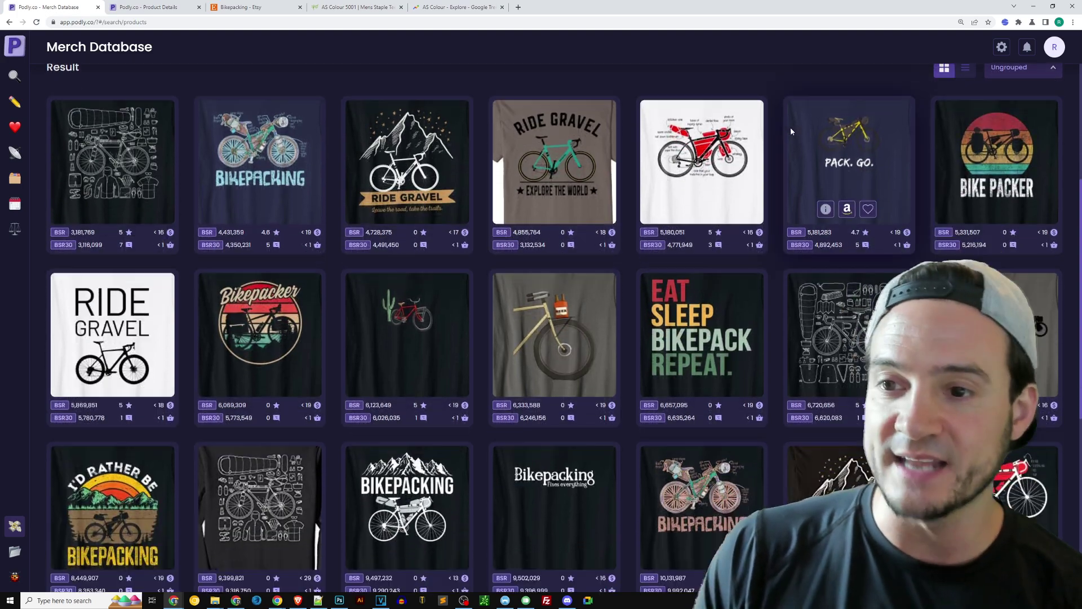
{"action": "scroll", "coordinate": [803, 140], "scroll_direction": "down", "scroll_amount": 5}
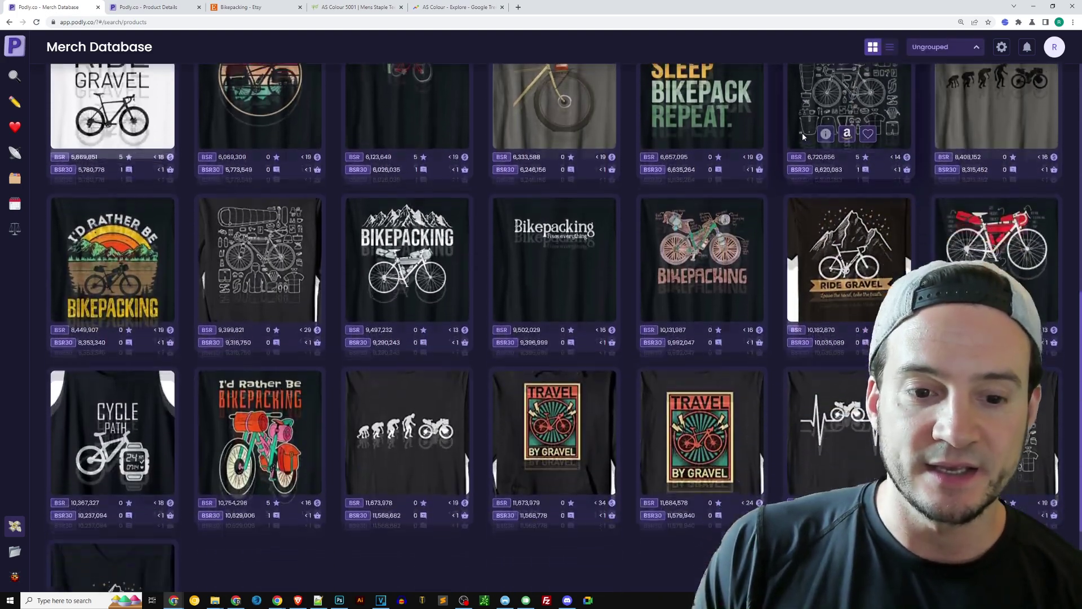
{"action": "scroll", "coordinate": [804, 133], "scroll_direction": "up", "scroll_amount": 9}
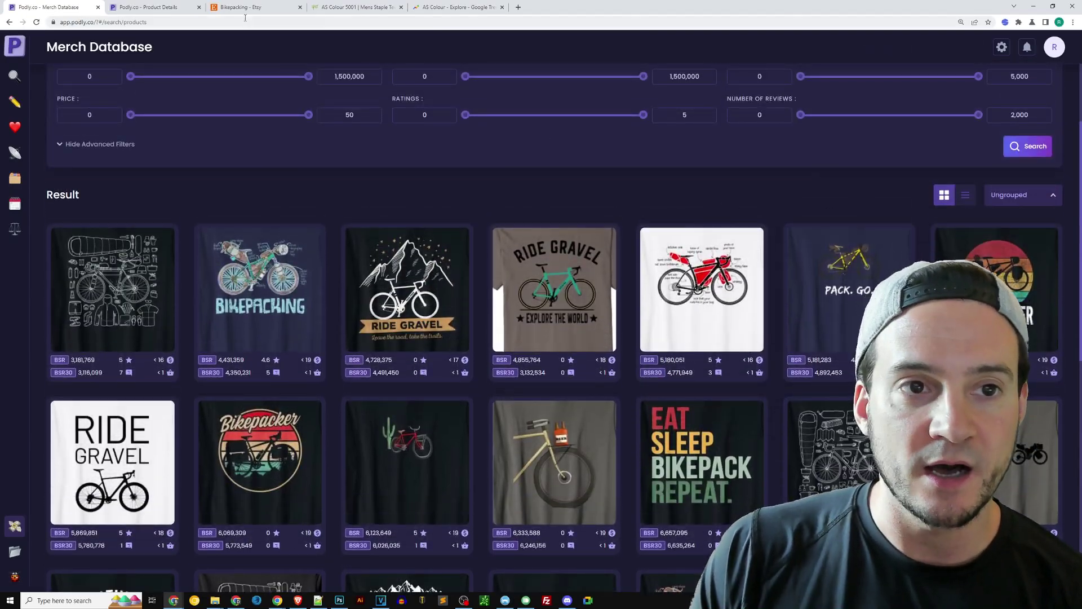
Switch to the Etsy search results for bikepacking and look through the kinds of products listed
{"action": "left_click", "coordinate": [240, 7]}
{"action": "scroll", "coordinate": [1022, 236], "scroll_direction": "down", "scroll_amount": 10}
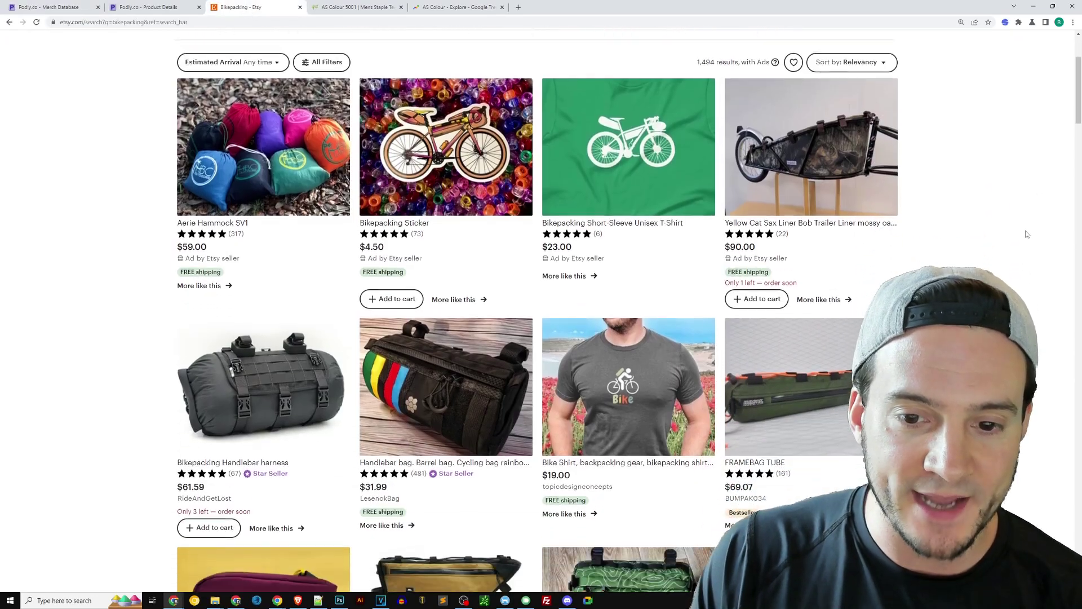
{"action": "scroll", "coordinate": [1003, 244], "scroll_direction": "down", "scroll_amount": 5}
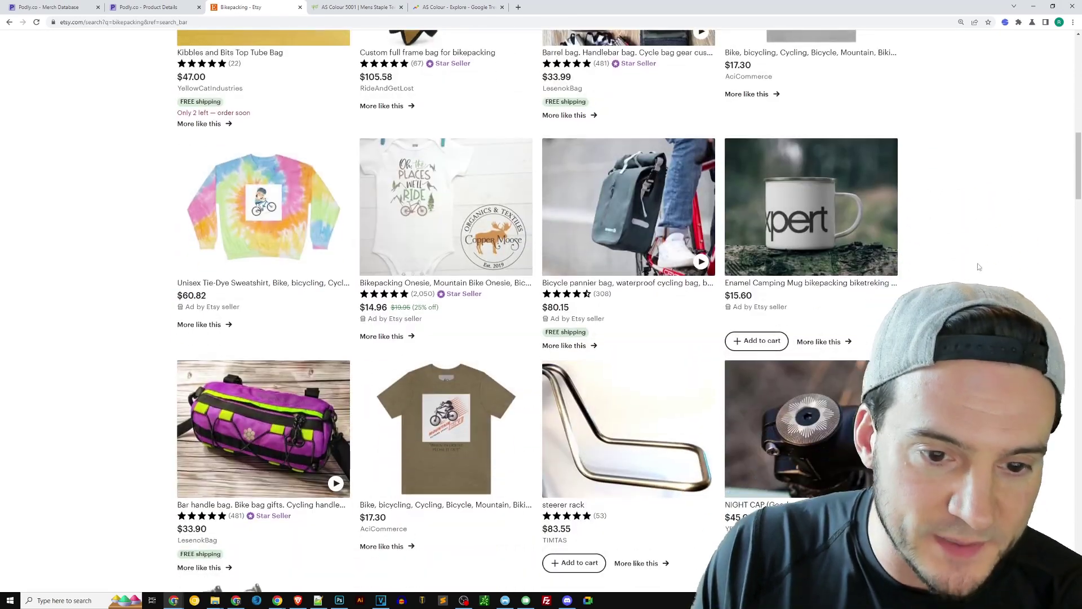
{"action": "scroll", "coordinate": [1003, 245], "scroll_direction": "up", "scroll_amount": 12}
Search Etsy for "bikepacking shirt" and look through the shirt designs on offer
{"action": "left_click", "coordinate": [331, 49]}
{"action": "type", "text": "shirt"}
{"action": "key", "text": "Return"}
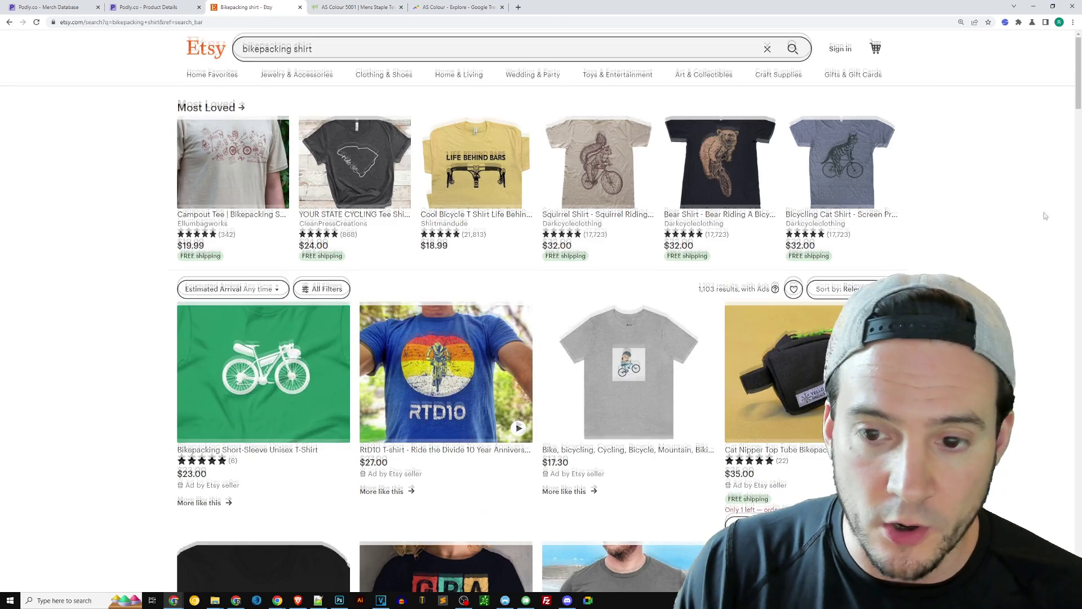
{"action": "scroll", "coordinate": [1040, 214], "scroll_direction": "down", "scroll_amount": 3}
{"action": "scroll", "coordinate": [1043, 203], "scroll_direction": "down", "scroll_amount": 6}
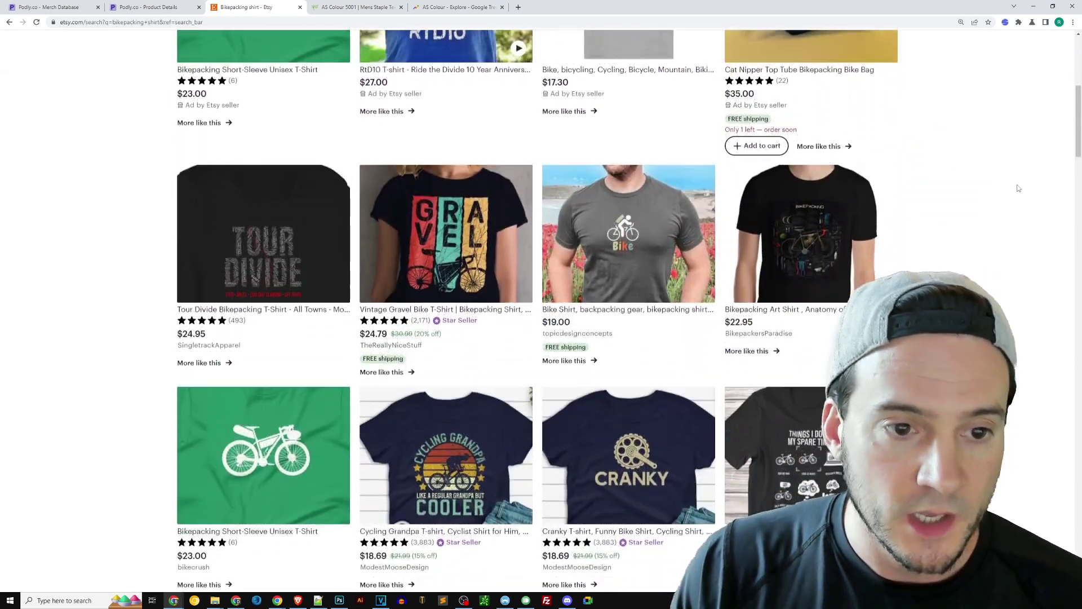
{"action": "scroll", "coordinate": [1022, 189], "scroll_direction": "down", "scroll_amount": 2}
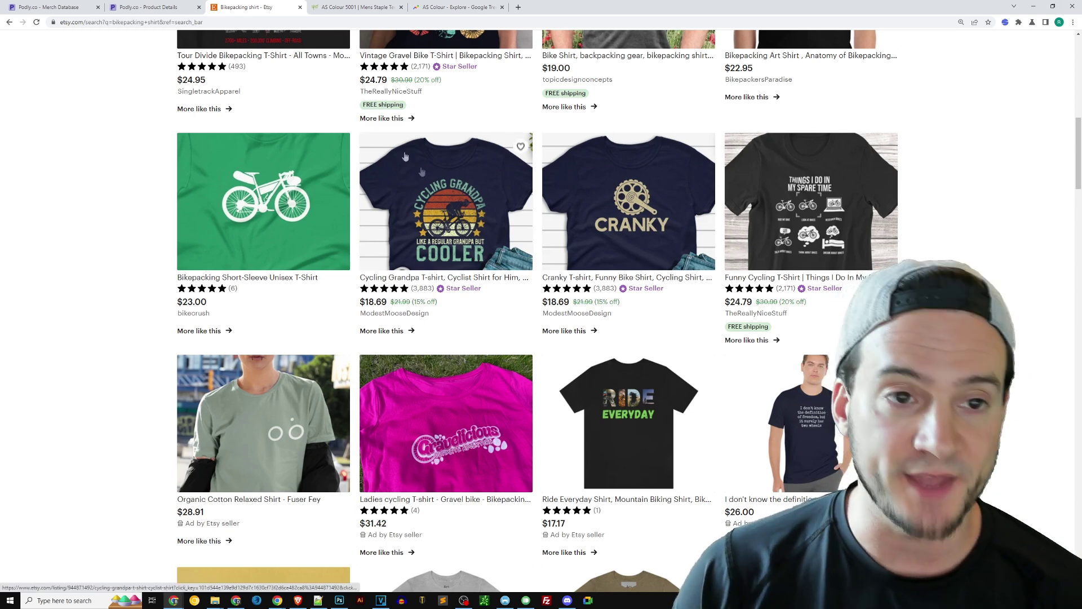
Switch to the "LIFE IS BETTER WITH" sunset shirt design in Photoshop and show the LOREM IPSUM text layer
{"action": "left_click", "coordinate": [347, 597]}
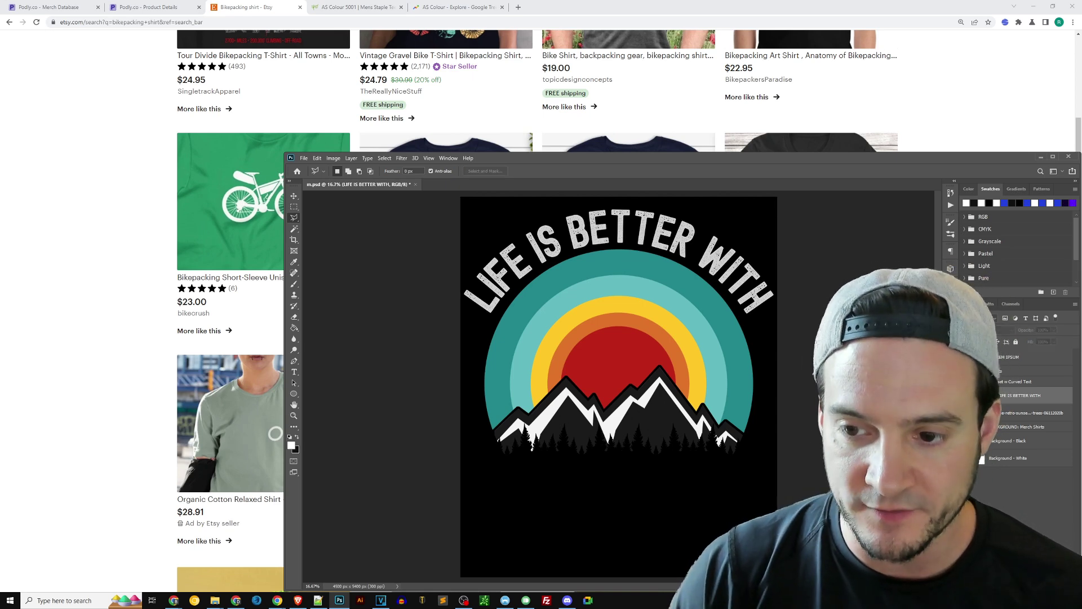
{"action": "key", "text": "ctrl+comma"}
{"action": "key", "text": "ctrl+comma"}
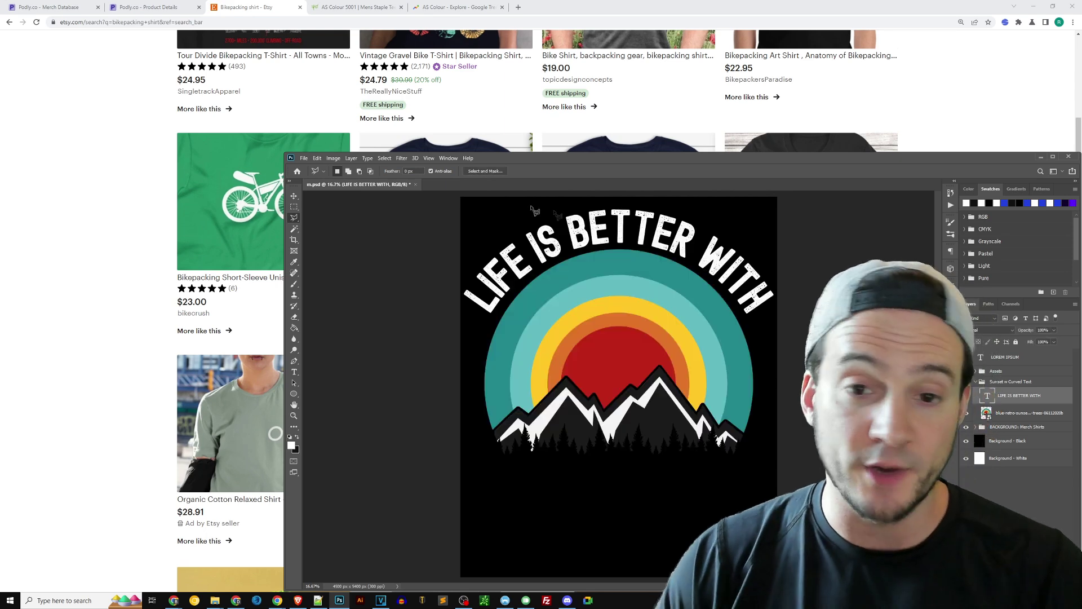
{"action": "key", "text": "ctrl+v"}
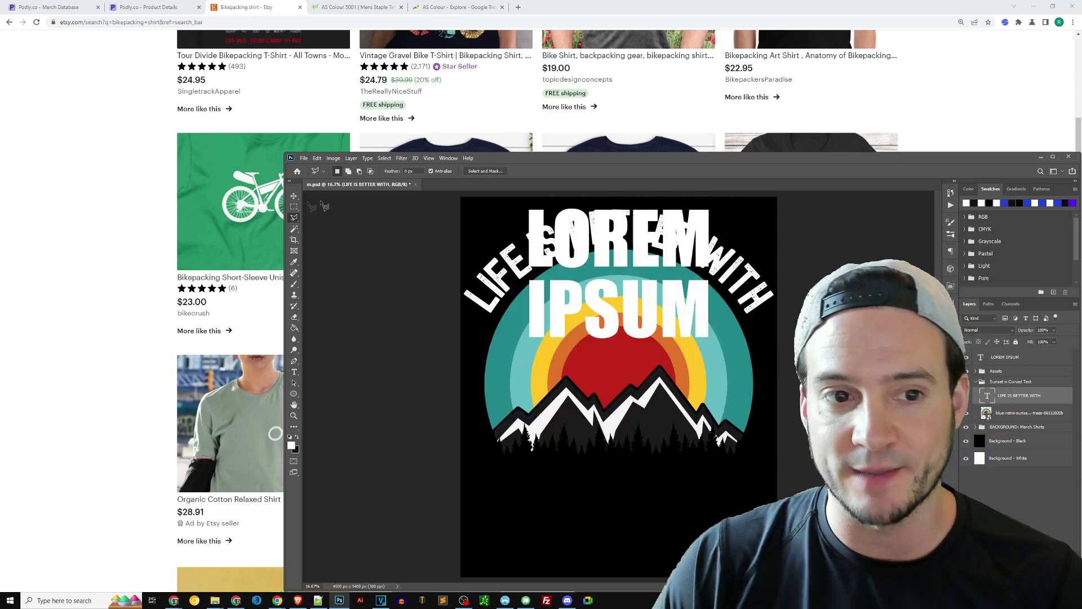
Move the LOREM IPSUM text below the mountains and replace its wording with BIKEPACKING
{"action": "key", "text": "v"}
{"action": "left_click_drag", "start_coordinate": [607, 251], "coordinate": [609, 485]}
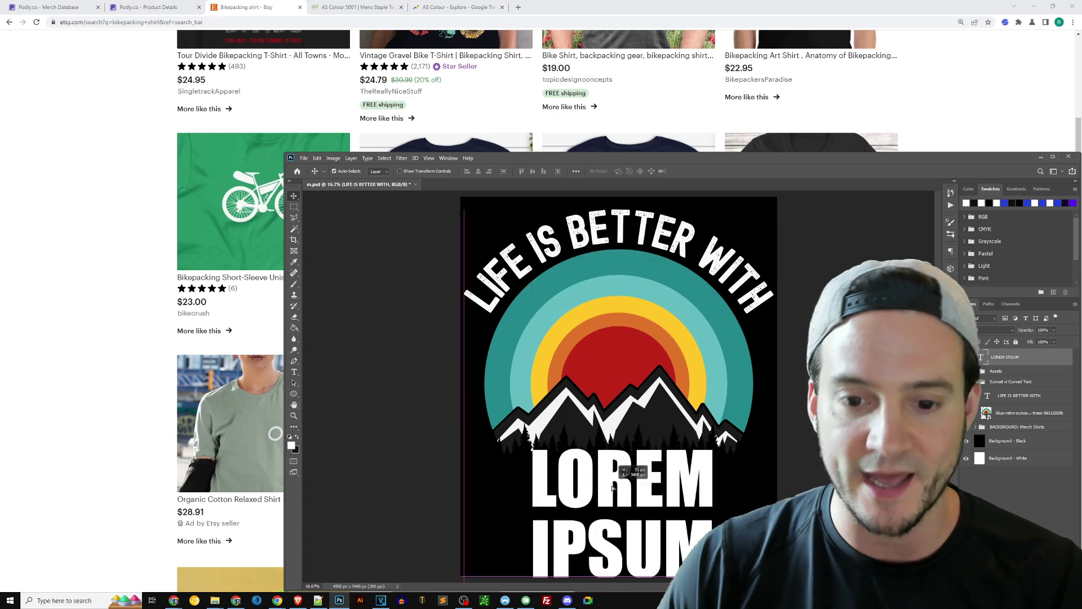
{"action": "double_click", "coordinate": [687, 456]}
{"action": "type", "text": "BAC"}
{"action": "key", "text": "BackSpace"}
{"action": "key", "text": "BackSpace"}
{"action": "type", "text": "IKEPACKING"}
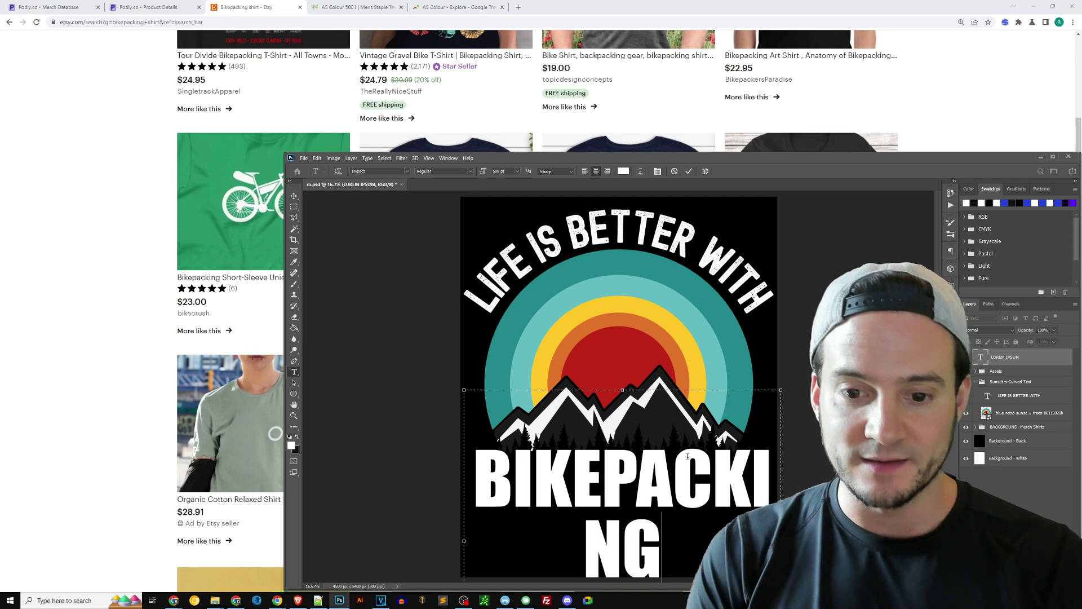
Set the font of the whole BIKEPACKING text to Edmund-Texture
{"action": "key", "text": "ctrl+a"}
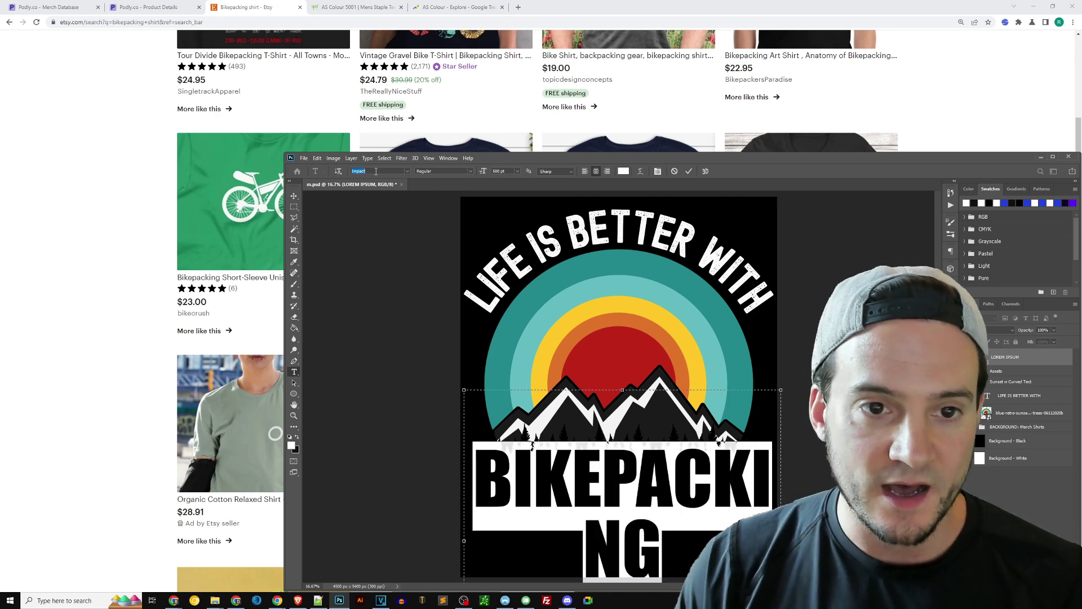
{"action": "type", "text": "edumun"}
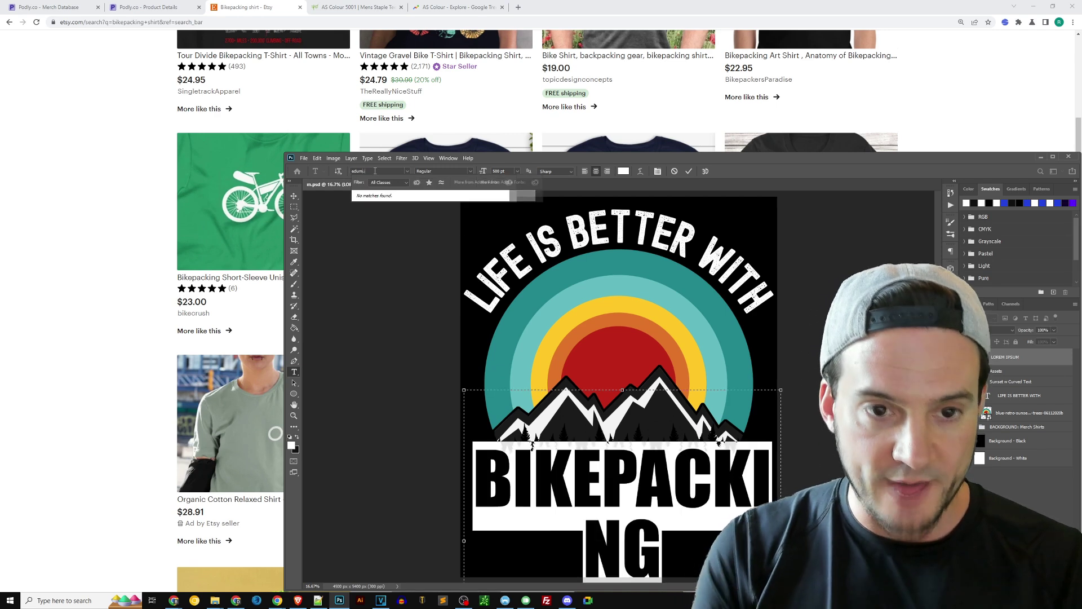
{"action": "key", "text": "BackSpace"}
{"action": "type", "text": "mund-Texture"}
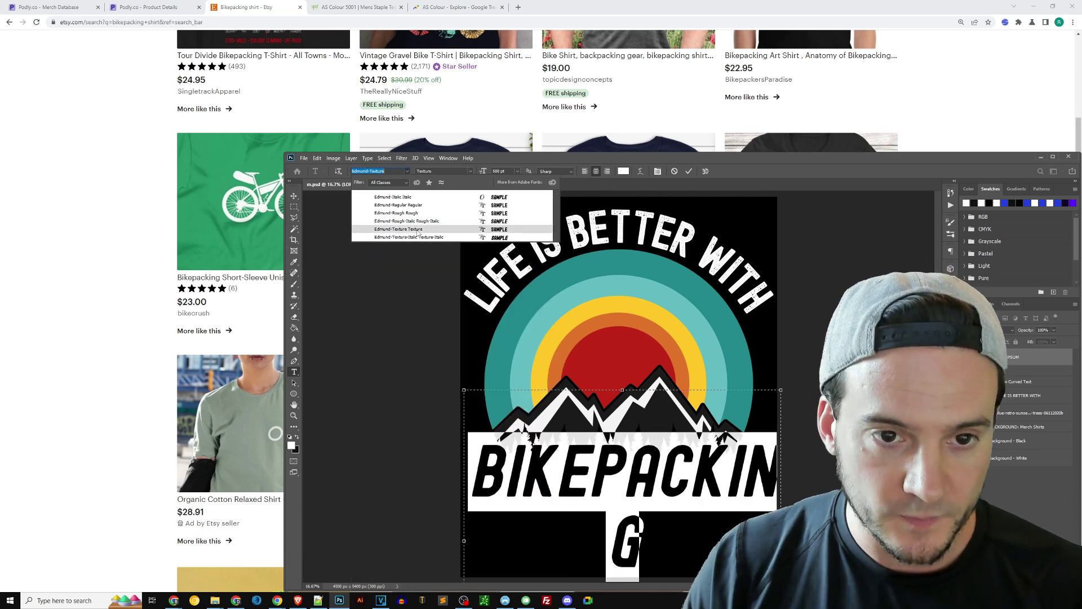
{"action": "left_click", "coordinate": [400, 229]}
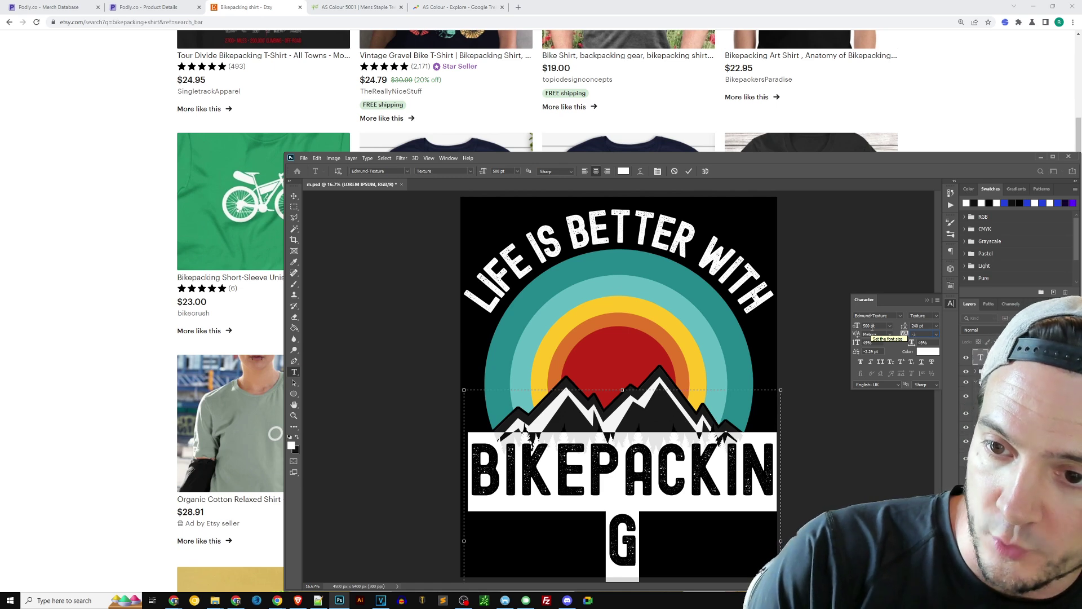
Set the BIKEPACKING text's tracking to -50 and place the word just beneath the mountain graphic
{"action": "key", "text": "Return"}
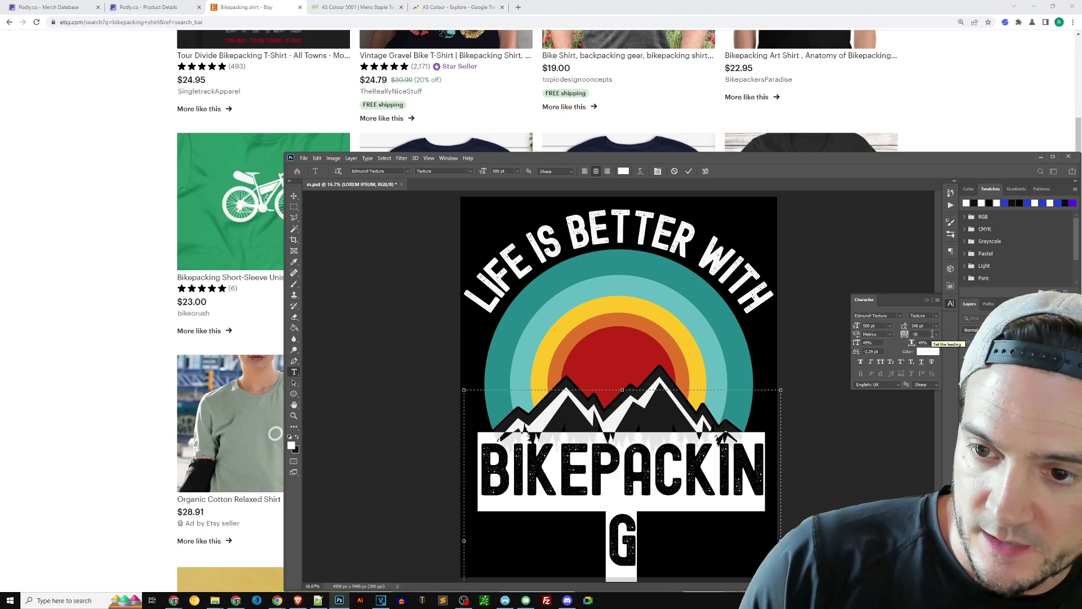
{"action": "type", "text": "-50"}
{"action": "key", "text": "Return"}
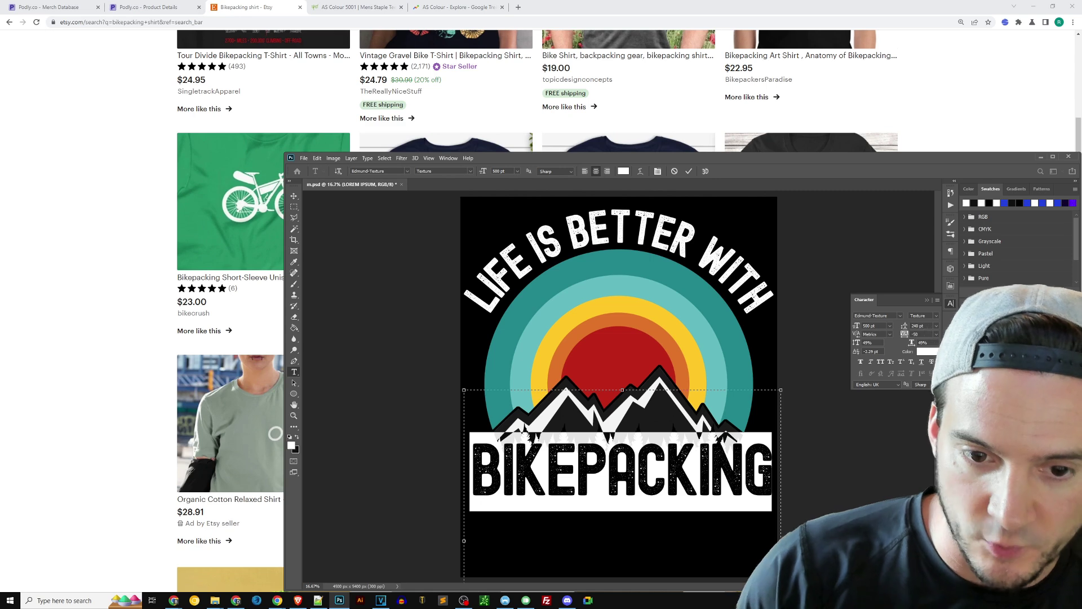
{"action": "left_click", "coordinate": [293, 196]}
{"action": "left_click_drag", "start_coordinate": [660, 449], "coordinate": [657, 472]}
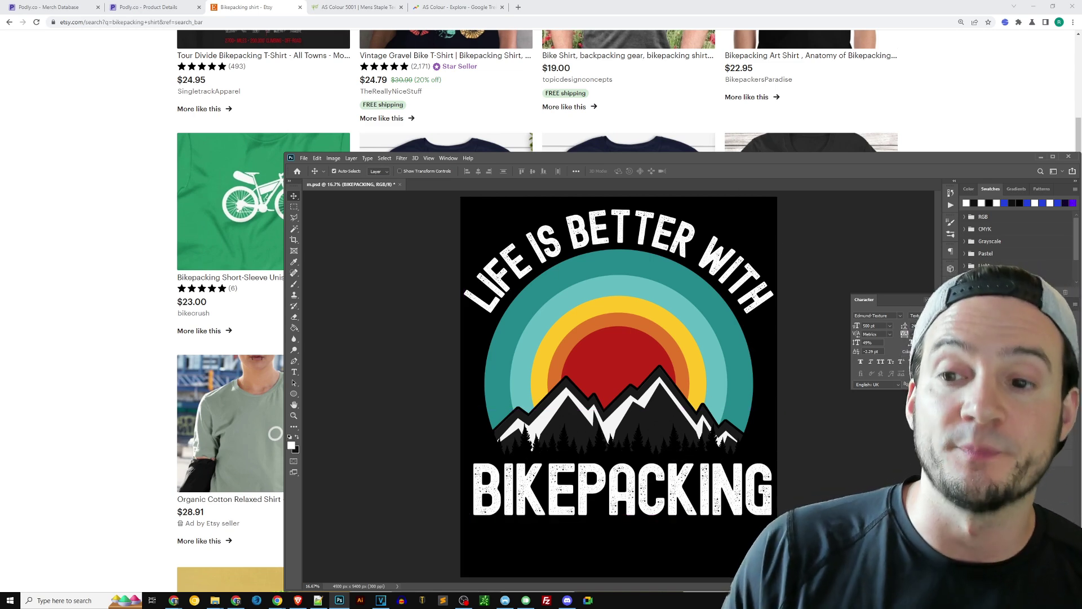
{"action": "left_click", "coordinate": [927, 300]}
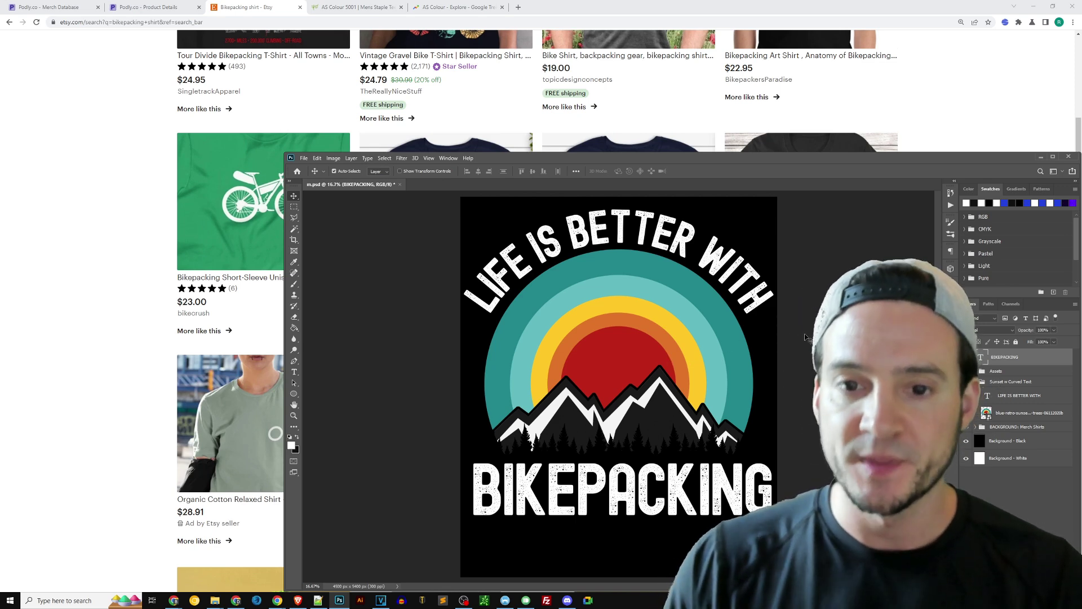
{"action": "double_click", "coordinate": [723, 274]}
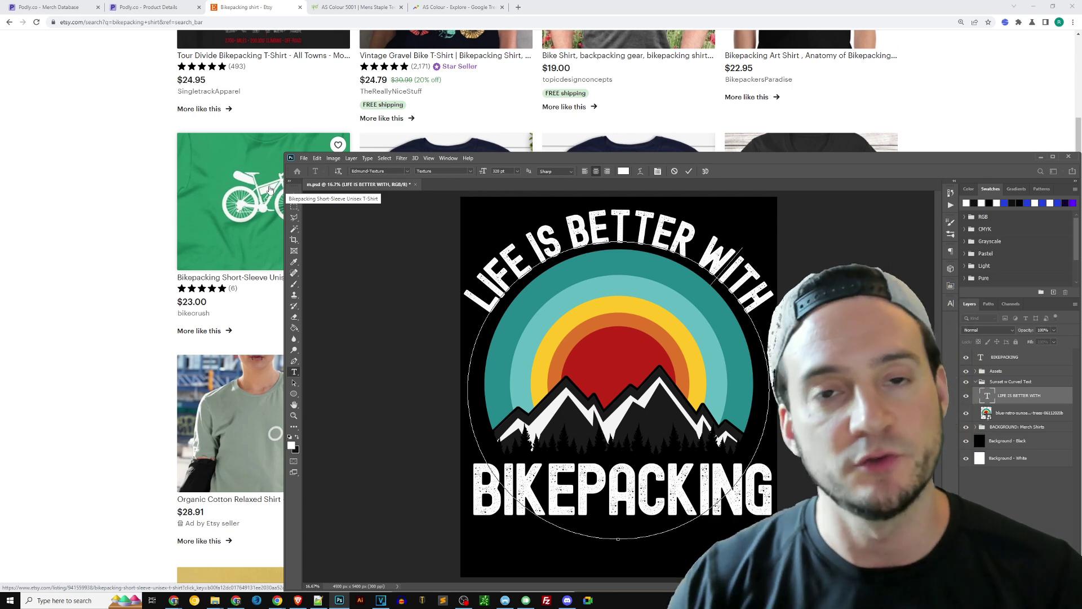
{"action": "key", "text": "Escape"}
{"action": "key", "text": "v"}
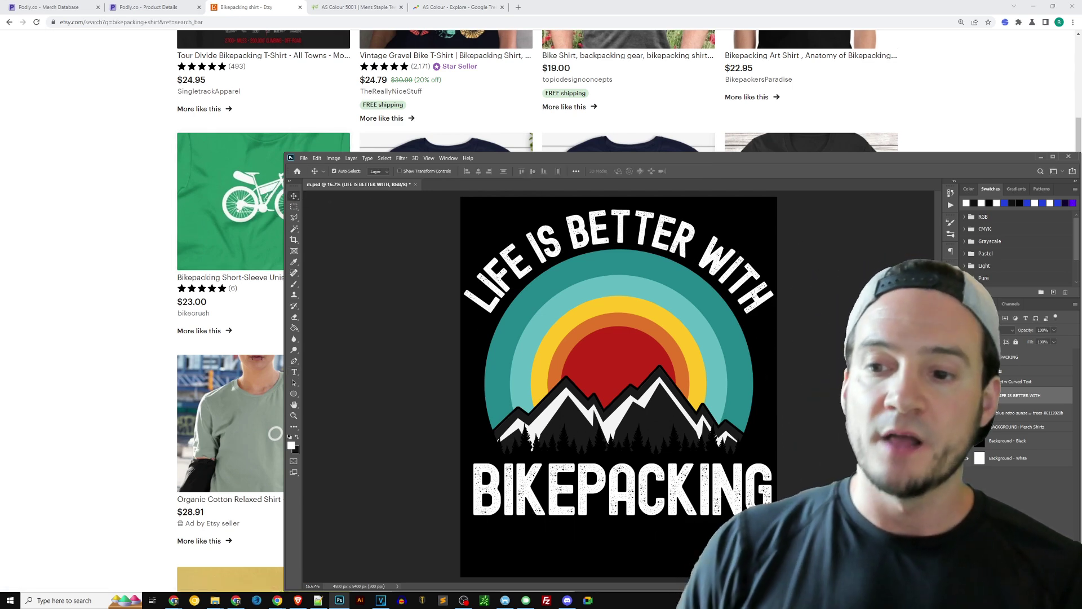
Hide the curved text and sunset graphic, and move BIKEPACKING near the top of the artwork, enlarged to the full canvas width
{"action": "key", "text": "ctrl+comma"}
{"action": "key", "text": "ctrl+comma"}
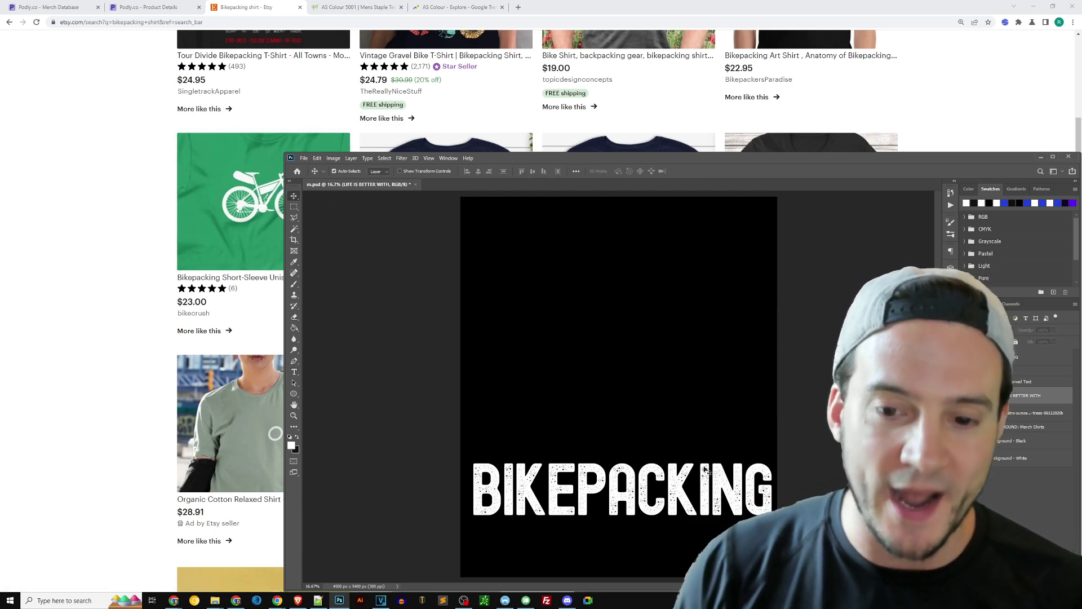
{"action": "left_click_drag", "start_coordinate": [681, 492], "coordinate": [673, 243]}
{"action": "key", "text": "ctrl+t"}
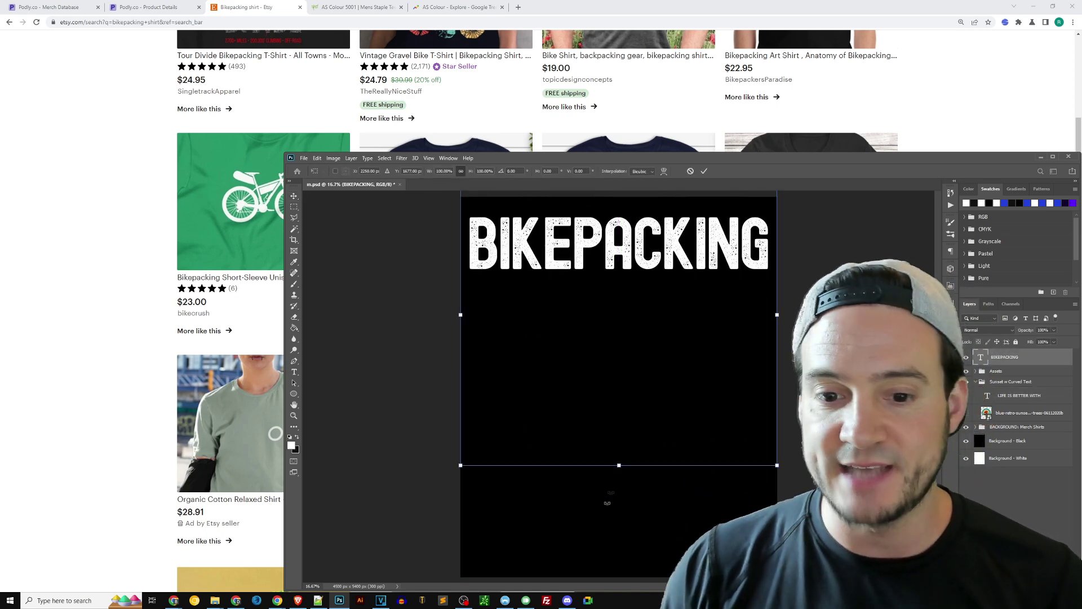
{"action": "left_click_drag", "start_coordinate": [621, 465], "coordinate": [621, 476]}
{"action": "key", "text": "Return"}
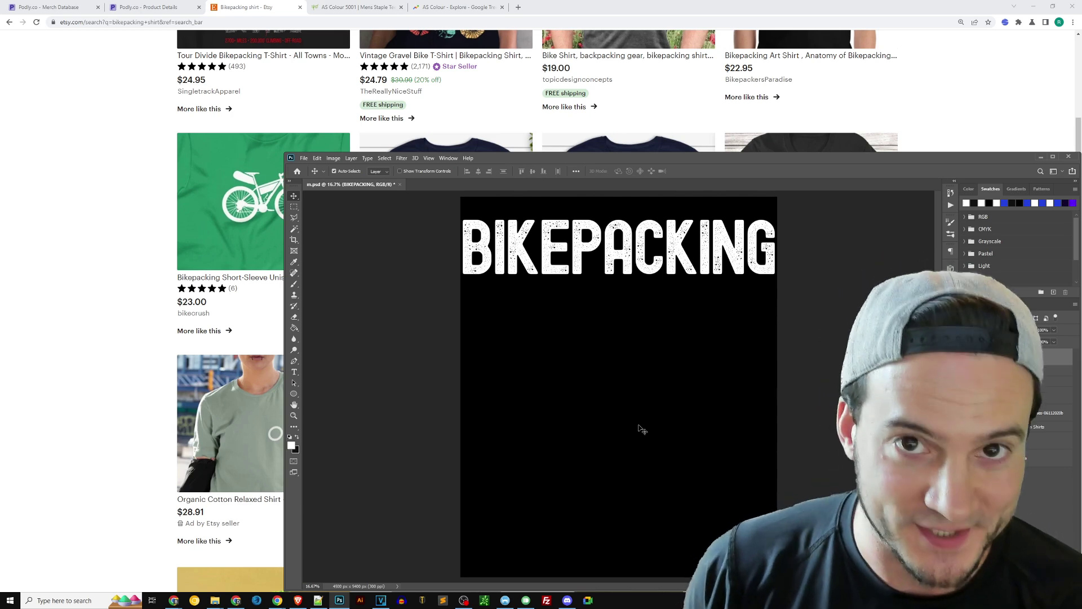
{"action": "left_click_drag", "start_coordinate": [733, 248], "coordinate": [737, 256]}
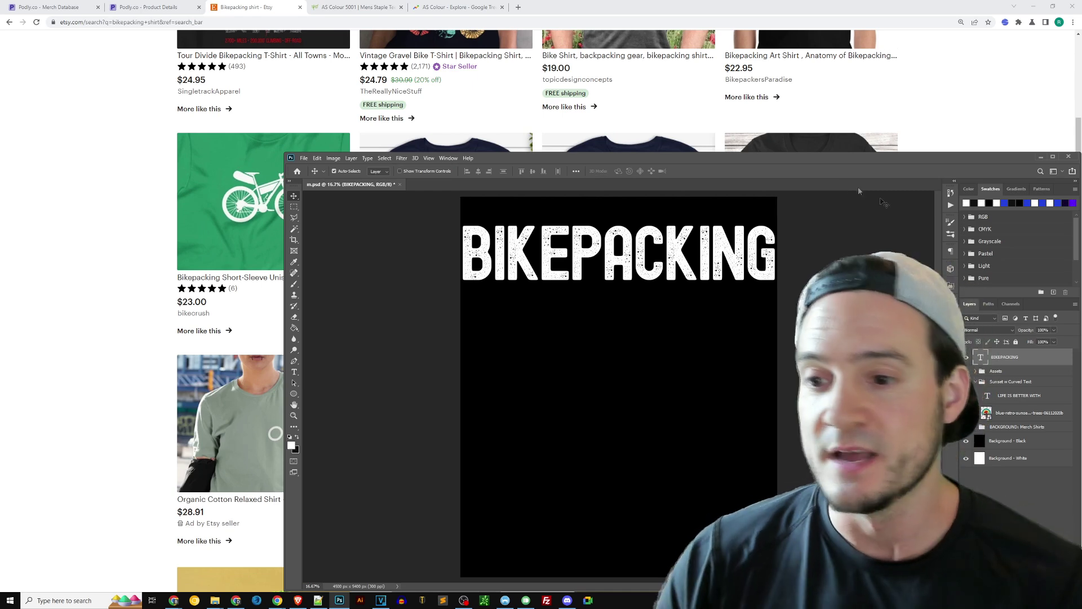
Duplicate the BIKEPACKING text layer and place the copy directly beneath the original word
{"action": "right_click", "coordinate": [1002, 360]}
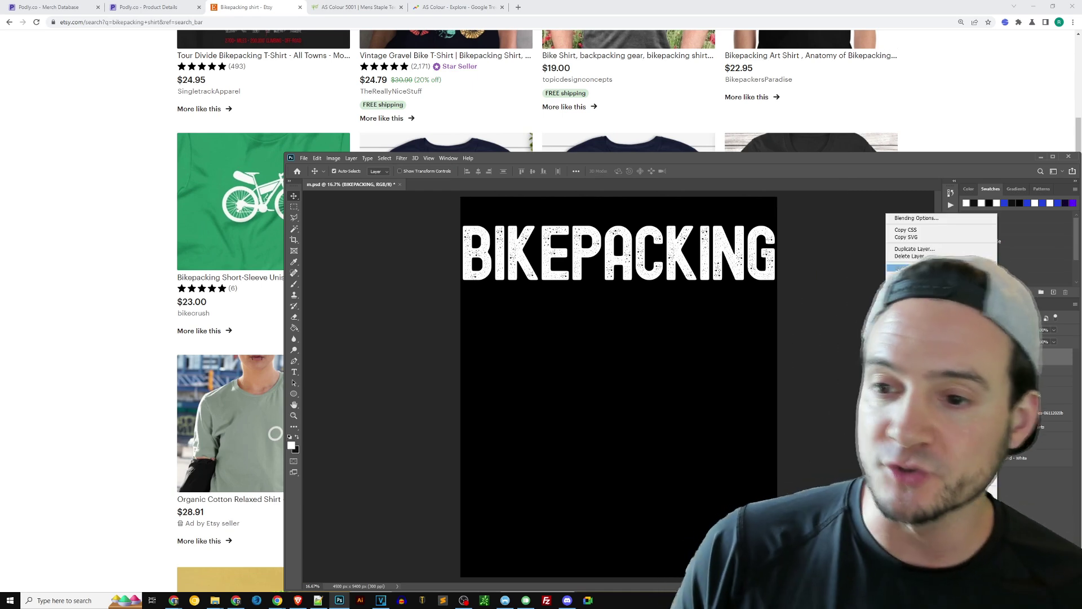
{"action": "left_click", "coordinate": [936, 249]}
{"action": "left_click", "coordinate": [611, 175]}
{"action": "left_click_drag", "start_coordinate": [625, 265], "coordinate": [624, 324]}
Replace the wording of the duplicated text with IS MY
{"action": "key", "text": "t"}
{"action": "double_click", "coordinate": [652, 313]}
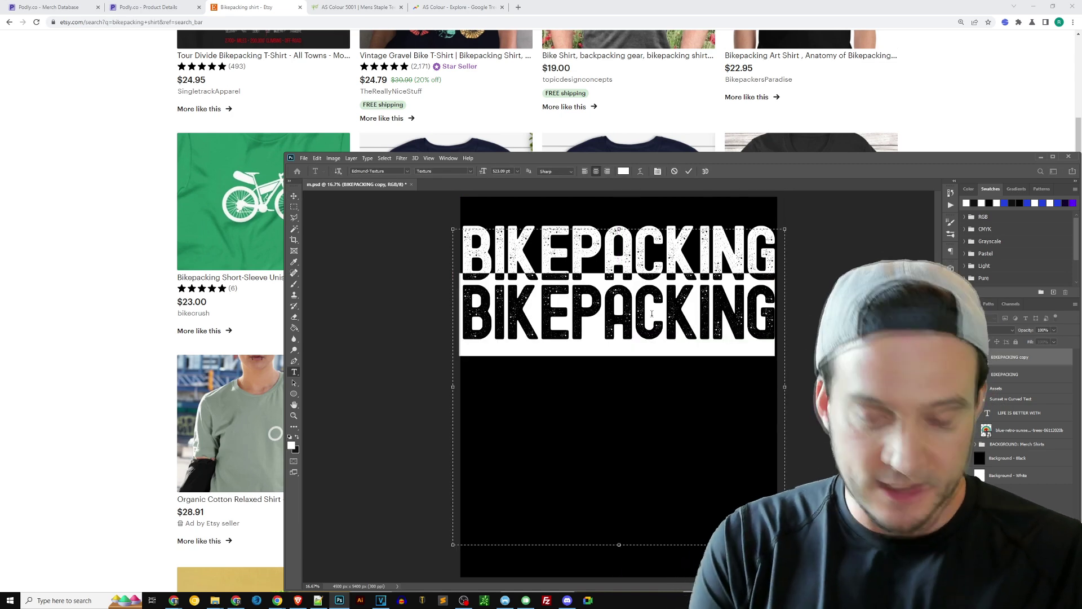
{"action": "type", "text": "ISMY"}
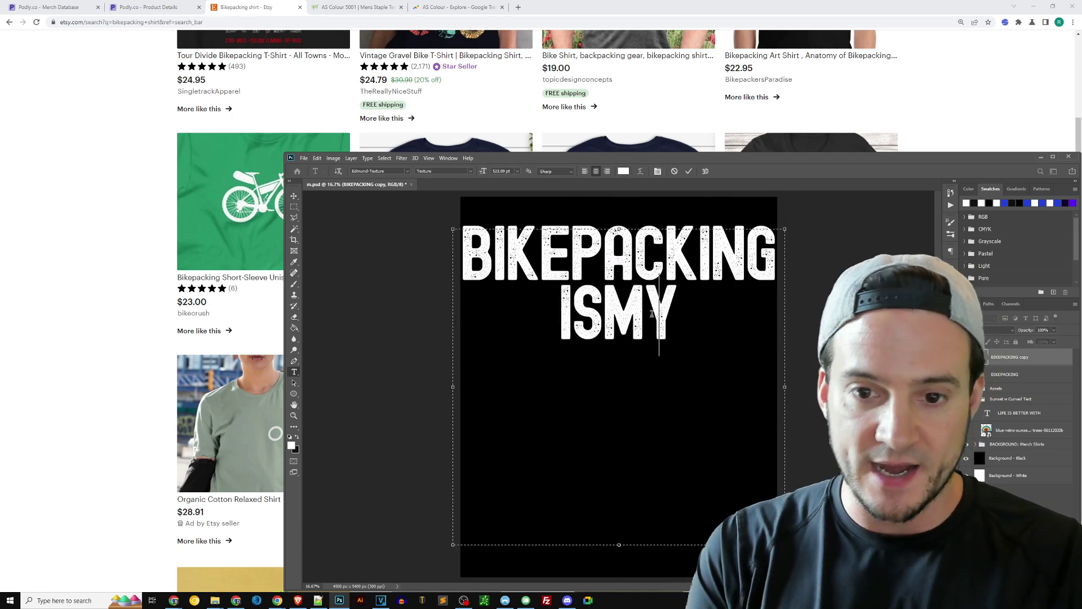
{"action": "key", "text": "BackSpace"}
{"action": "key", "text": "BackSpace"}
{"action": "type", "text": "MY"}
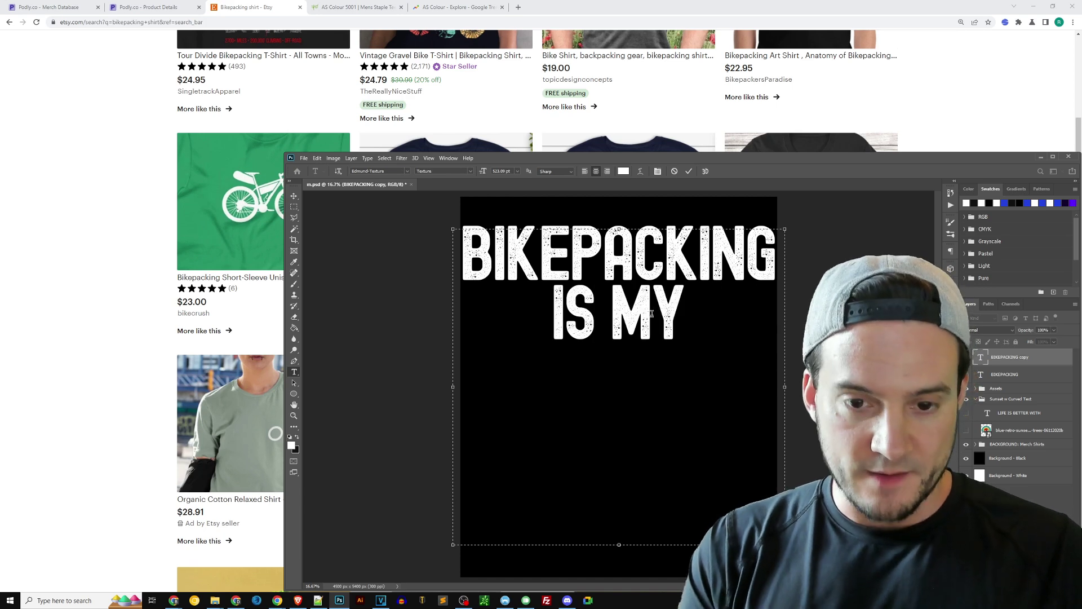
Reduce the second line's font size and extend its wording to IS MY FAVORITE HOBBY
{"action": "key", "text": "ctrl+a"}
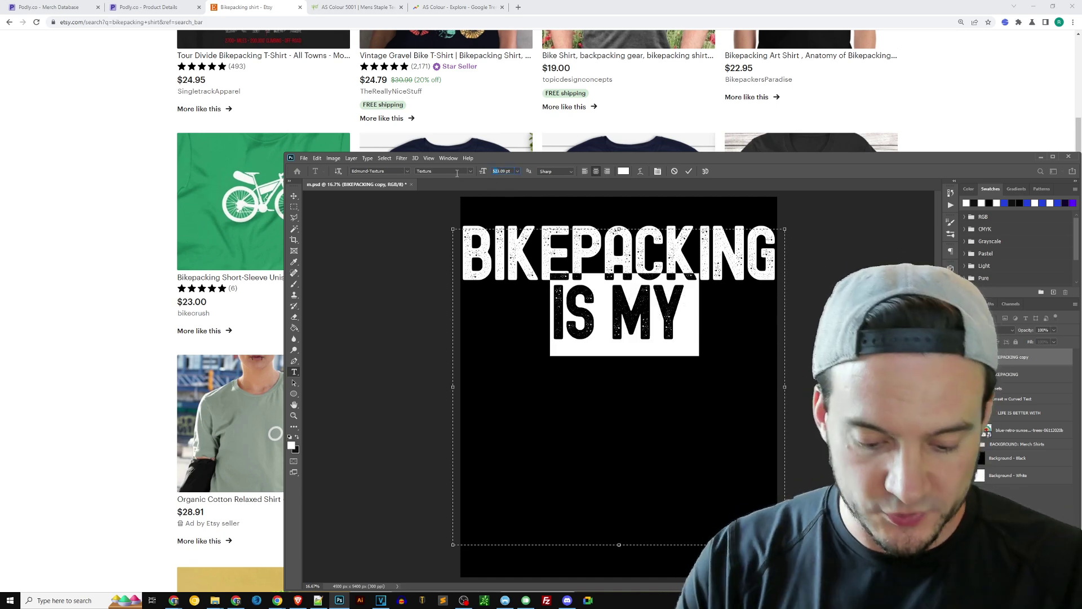
{"action": "key", "text": "Return"}
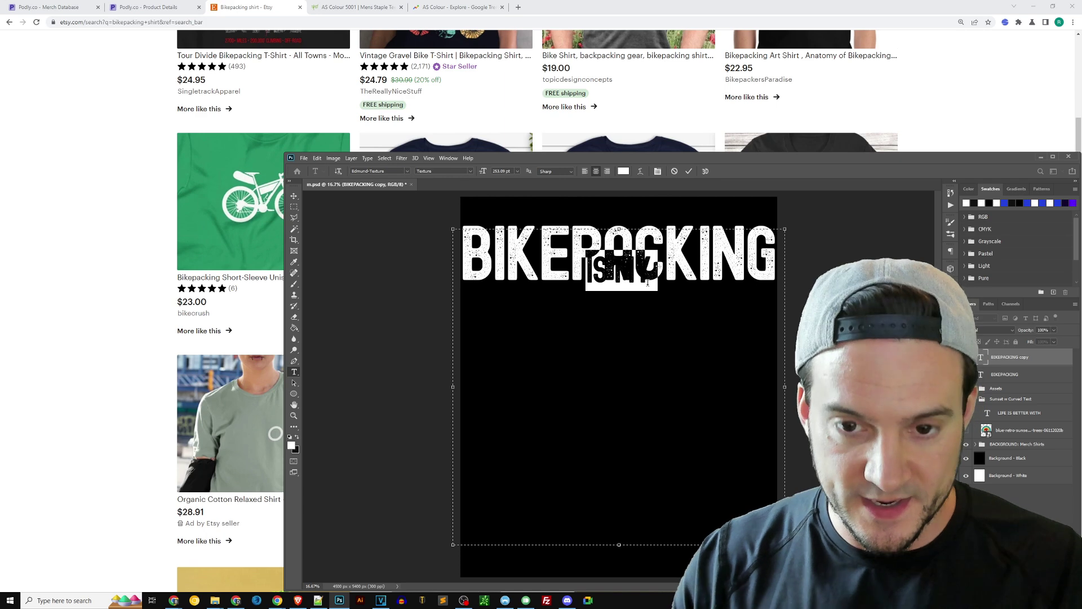
{"action": "left_click", "coordinate": [658, 285]}
{"action": "type", "text": "FAVORITE HOBBY"}
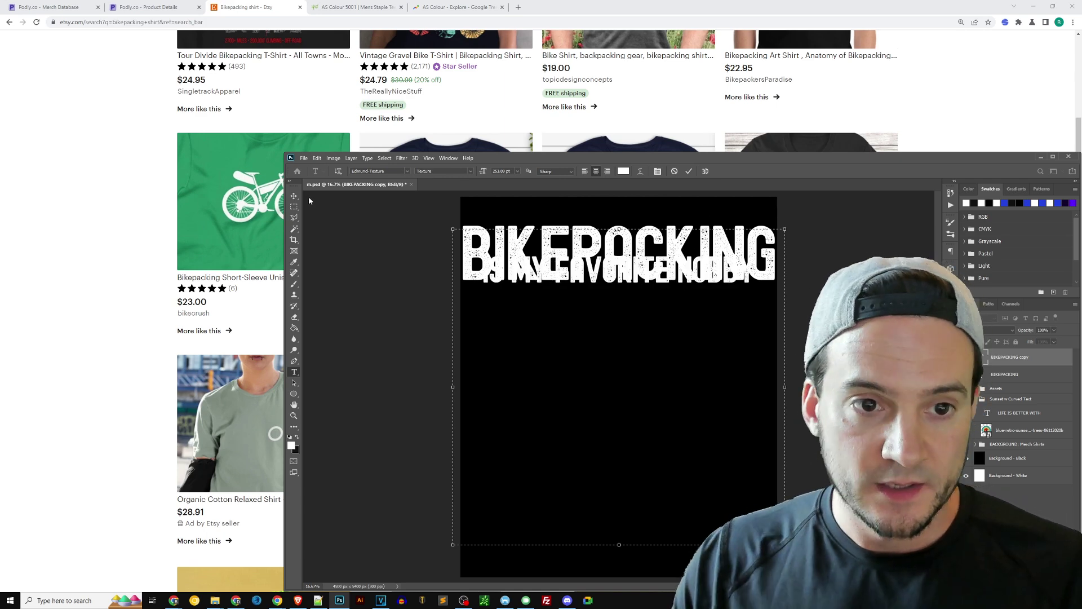
Position IS MY FAVORITE HOBBY below BIKEPACKING and enlarge it to roughly the same width, centred on the canvas
{"action": "key", "text": "ctrl+Return"}
{"action": "key", "text": "ctrl+t"}
{"action": "left_click_drag", "start_coordinate": [635, 283], "coordinate": [633, 313]}
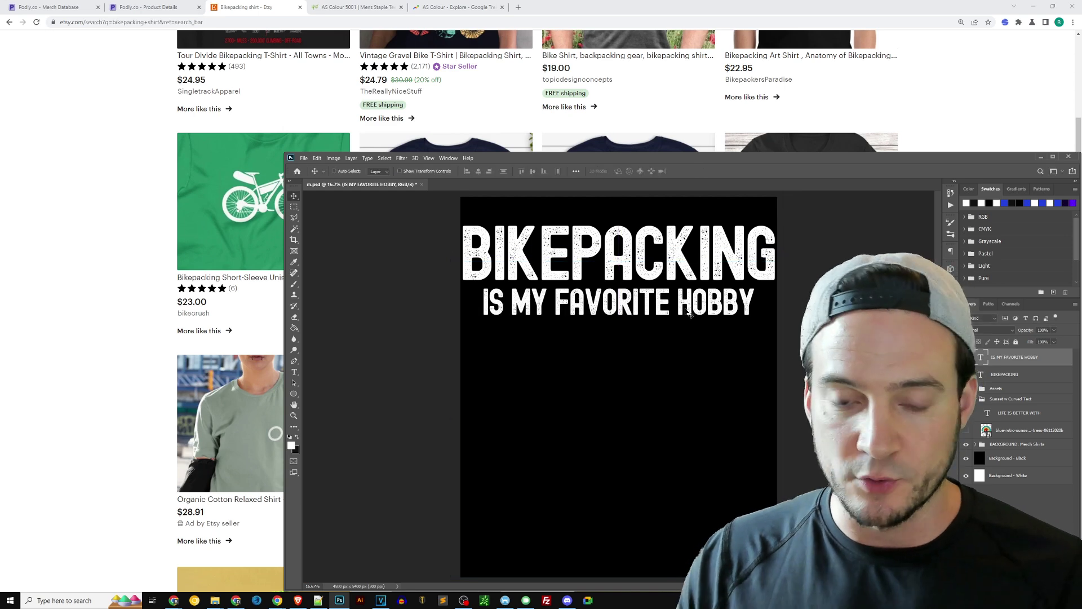
{"action": "left_click_drag", "start_coordinate": [619, 261], "coordinate": [619, 218]}
{"action": "left_click_drag", "start_coordinate": [626, 264], "coordinate": [630, 293]}
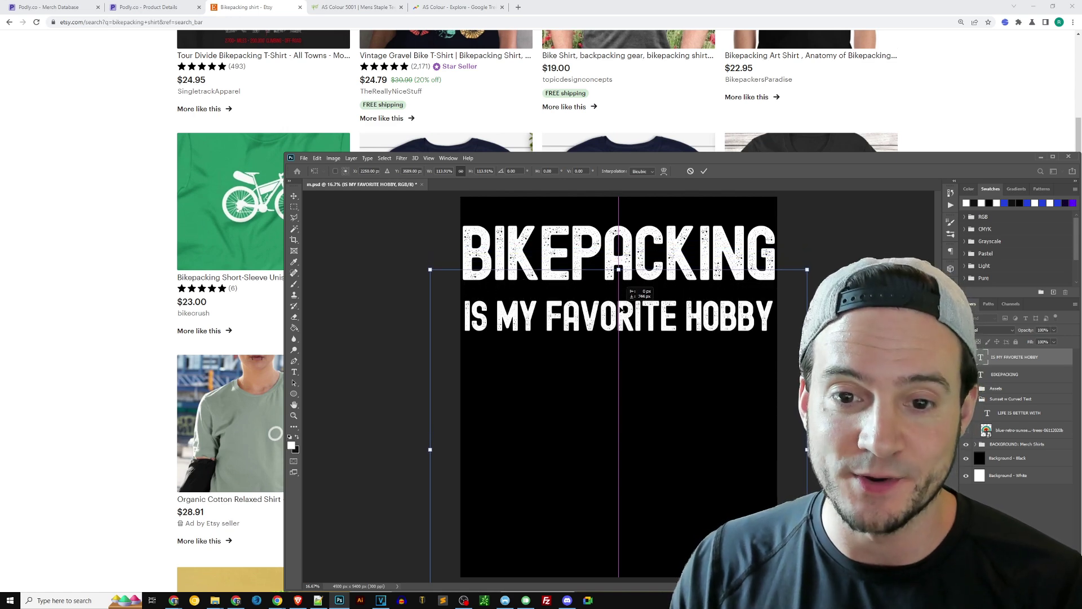
{"action": "key", "text": "Return"}
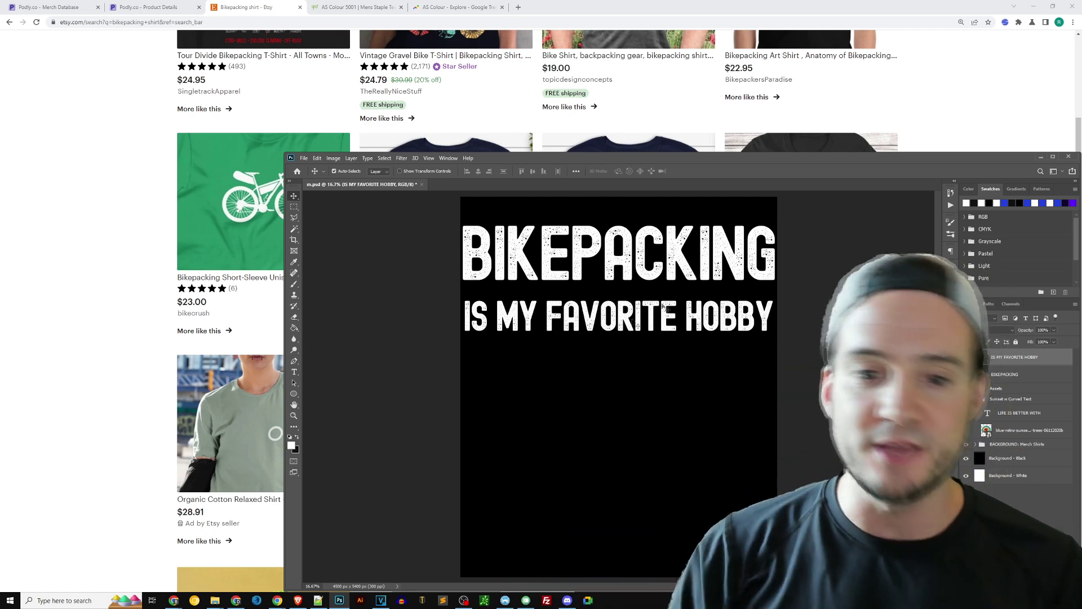
Squash the IS MY FAVORITE HOBBY line vertically while keeping its width, closing the gap to BIKEPACKING
{"action": "key", "text": "ctrl+t"}
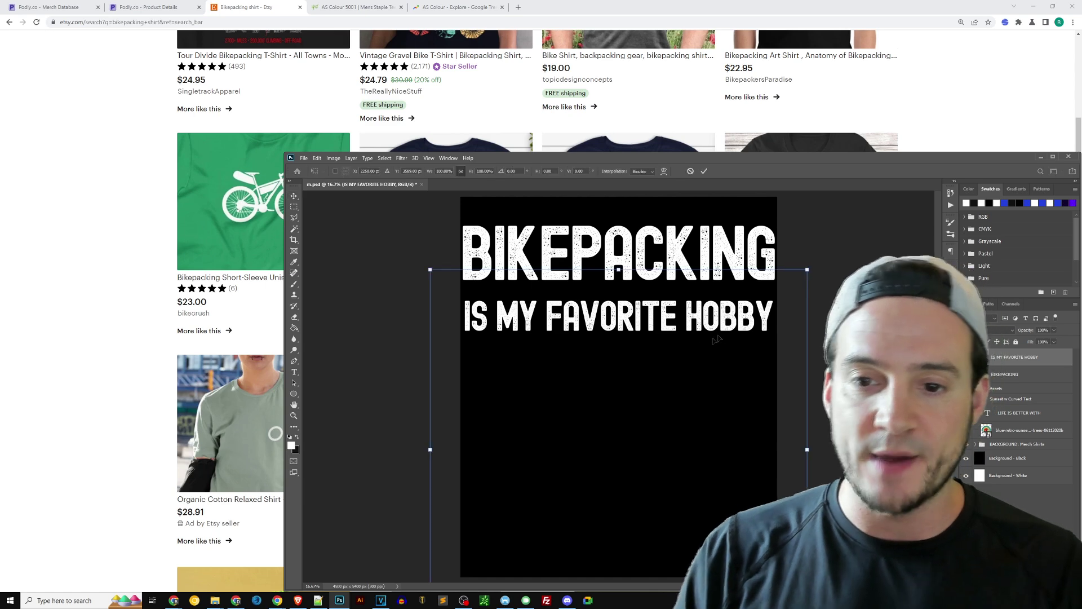
{"action": "mouse_move", "coordinate": [622, 290]}
{"action": "left_mouse_down"}
{"action": "mouse_move", "coordinate": [628, 377]}
{"action": "mouse_move", "coordinate": [631, 299]}
{"action": "mouse_move", "coordinate": [622, 295]}
{"action": "left_mouse_up"}
{"action": "key", "text": "Return"}
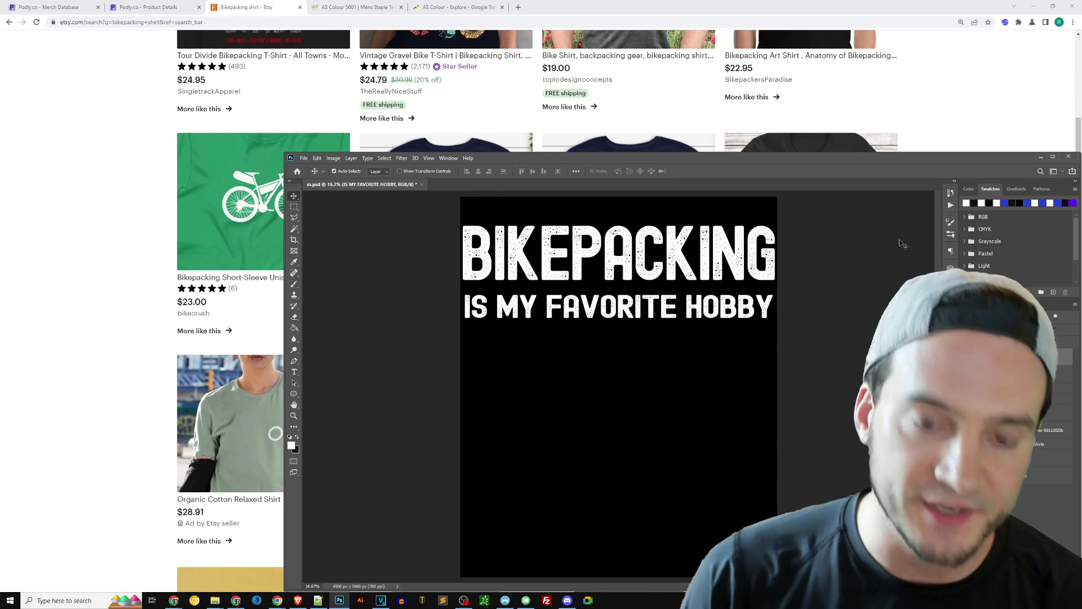
Switch to the Awkward Styles page for the AS Colour 5001 Mens Staple Tee in the browser and view it enlarged
{"action": "left_click", "coordinate": [150, 142]}
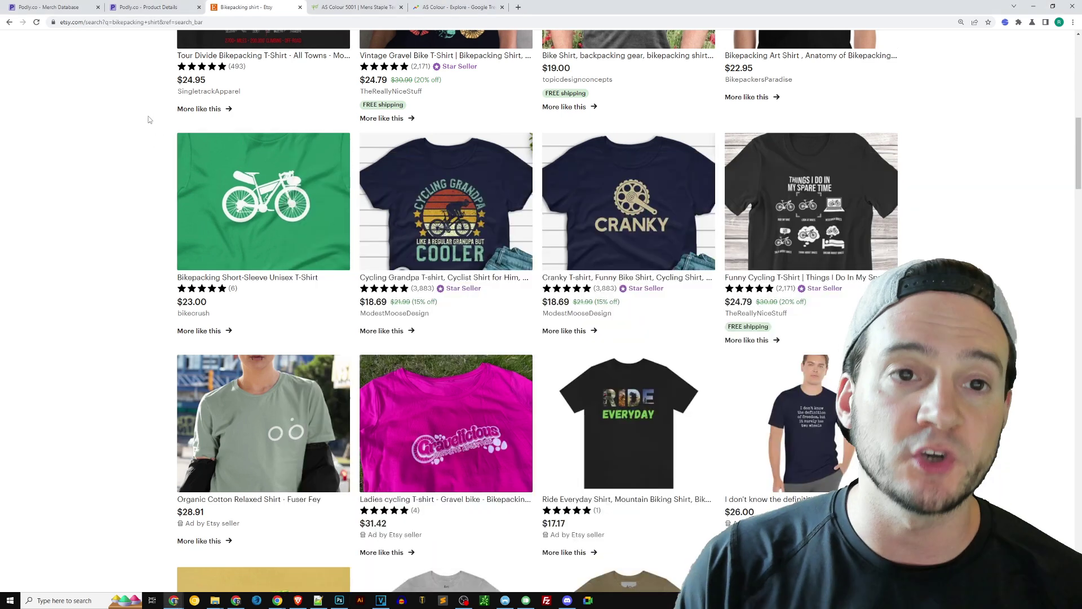
{"action": "left_click", "coordinate": [355, 7]}
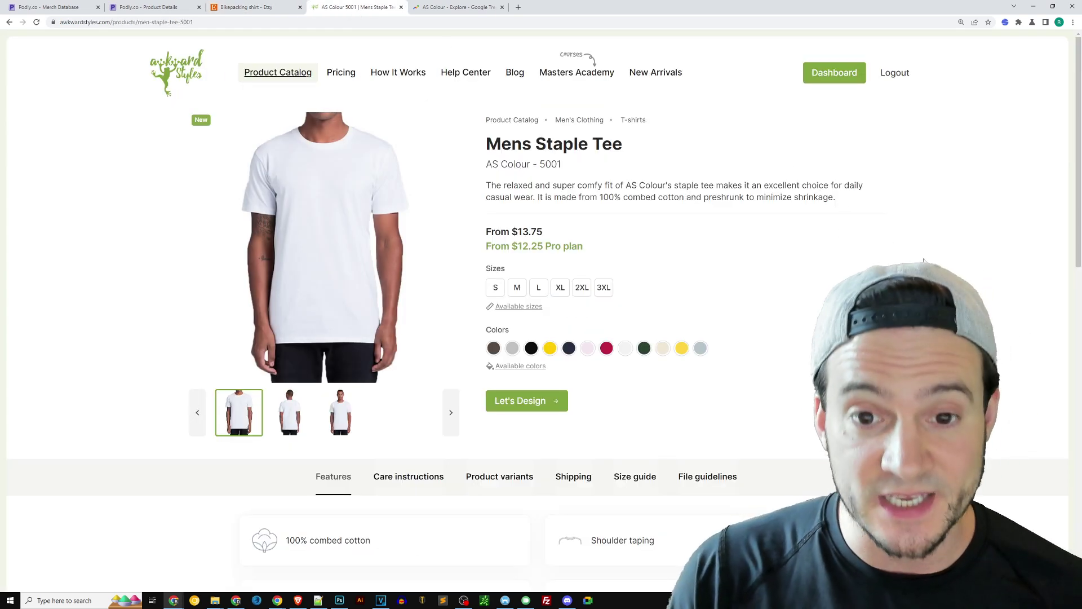
{"action": "key", "text": "ctrl+plus"}
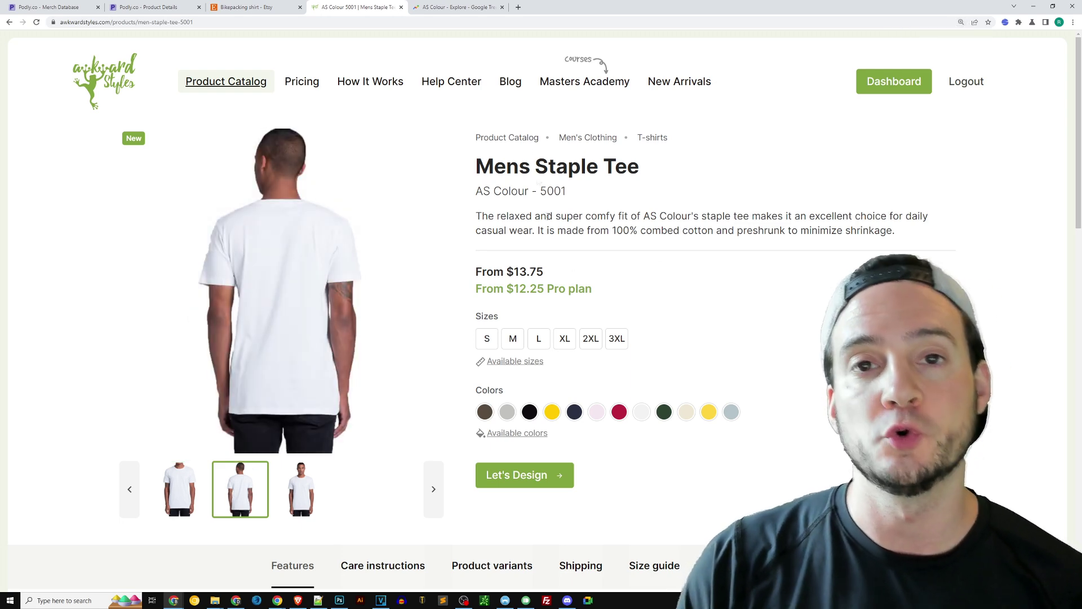
Switch to Google Trends and examine the five-year United States search interest for AS Colour
{"action": "left_click", "coordinate": [458, 7]}
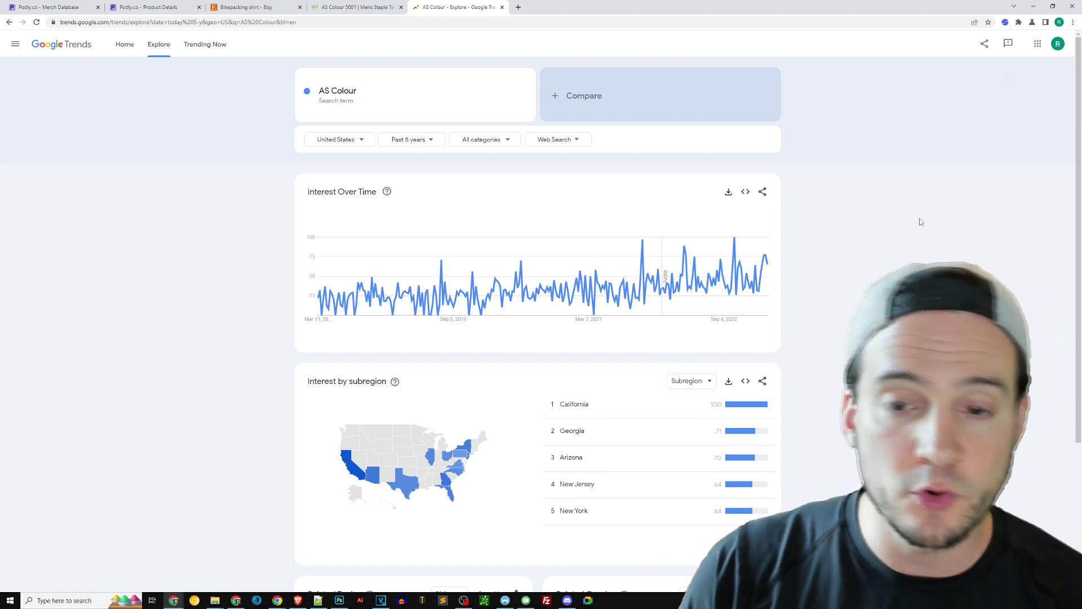
{"action": "key", "text": "ctrl+plus"}
{"action": "key", "text": "ctrl+plus"}
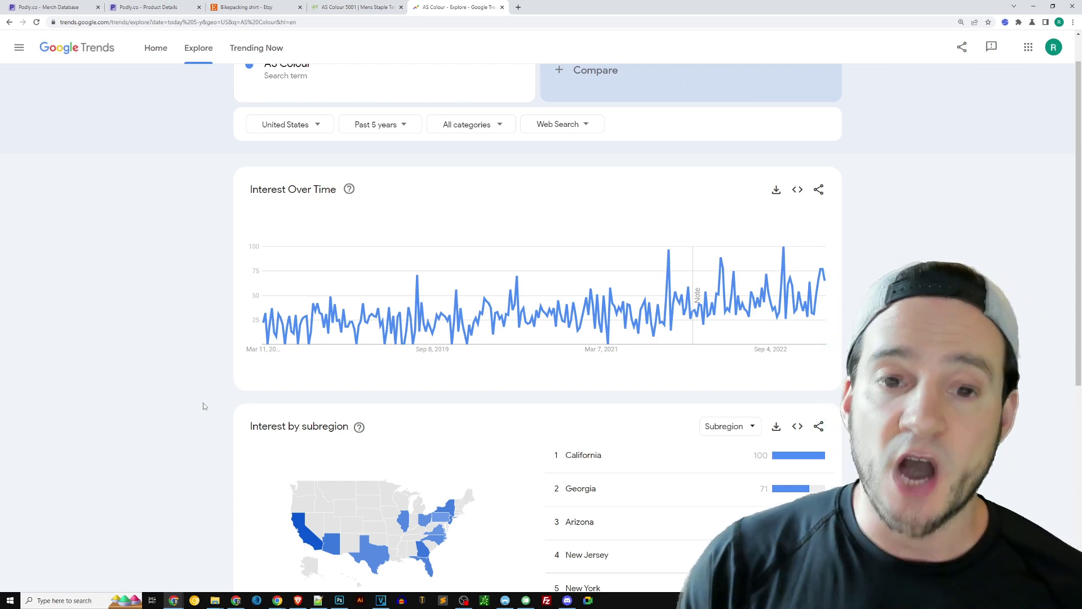
{"action": "mouse_move", "coordinate": [264, 325]}
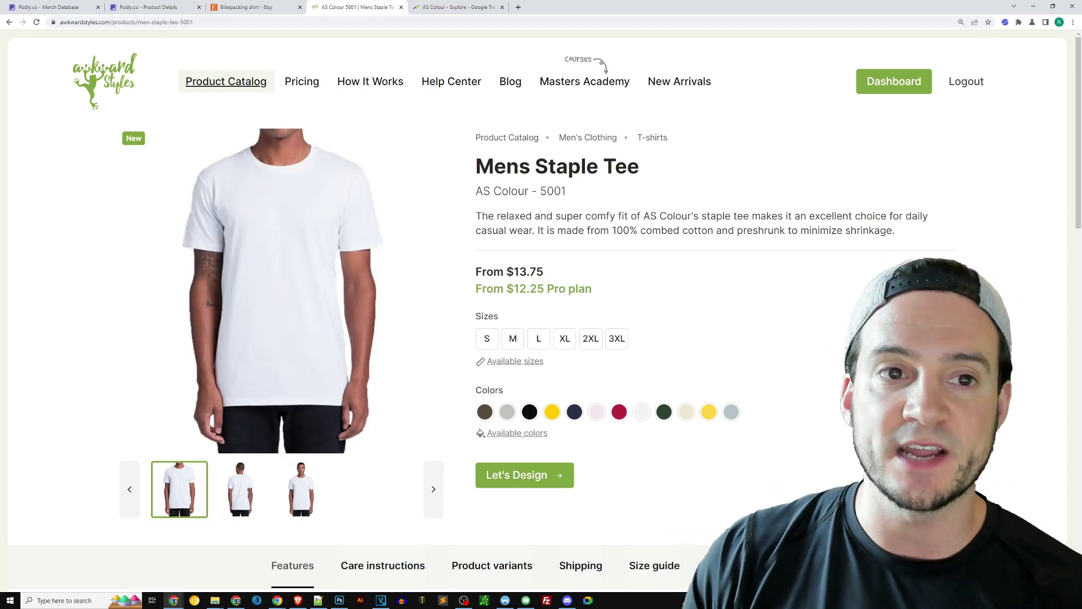
Return to the Mens Staple Tee product page and check the shirt's brand and model number
{"action": "double_click", "coordinate": [558, 190]}
{"action": "triple_click", "coordinate": [558, 191]}
{"action": "left_click", "coordinate": [596, 197]}
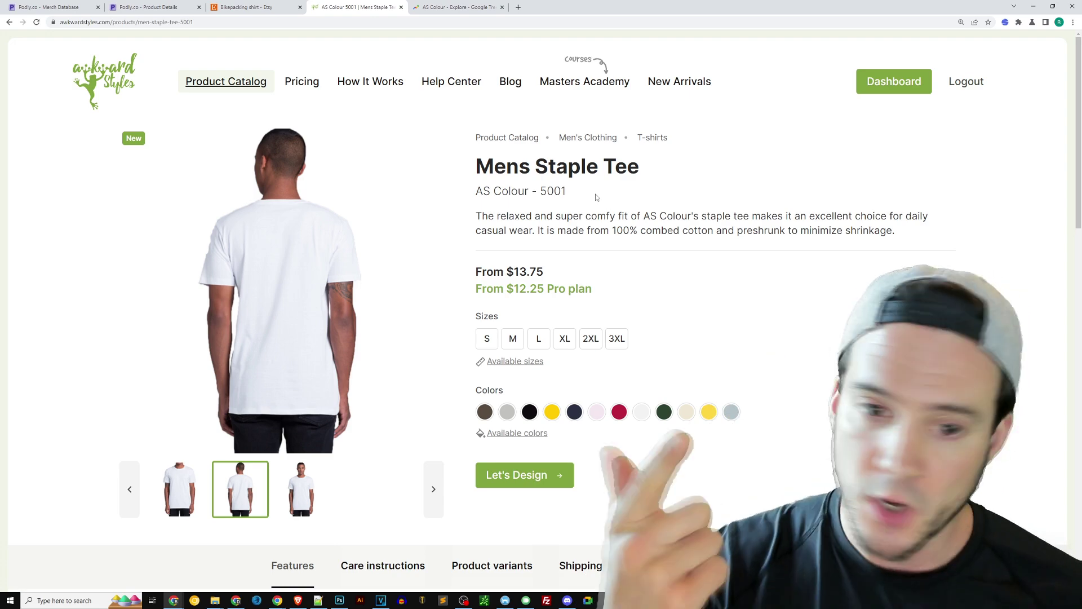
Check the Mens Staple Tee's starting price and its Pro plan price on the product page
{"action": "scroll", "coordinate": [733, 155], "scroll_direction": "down", "scroll_amount": 2}
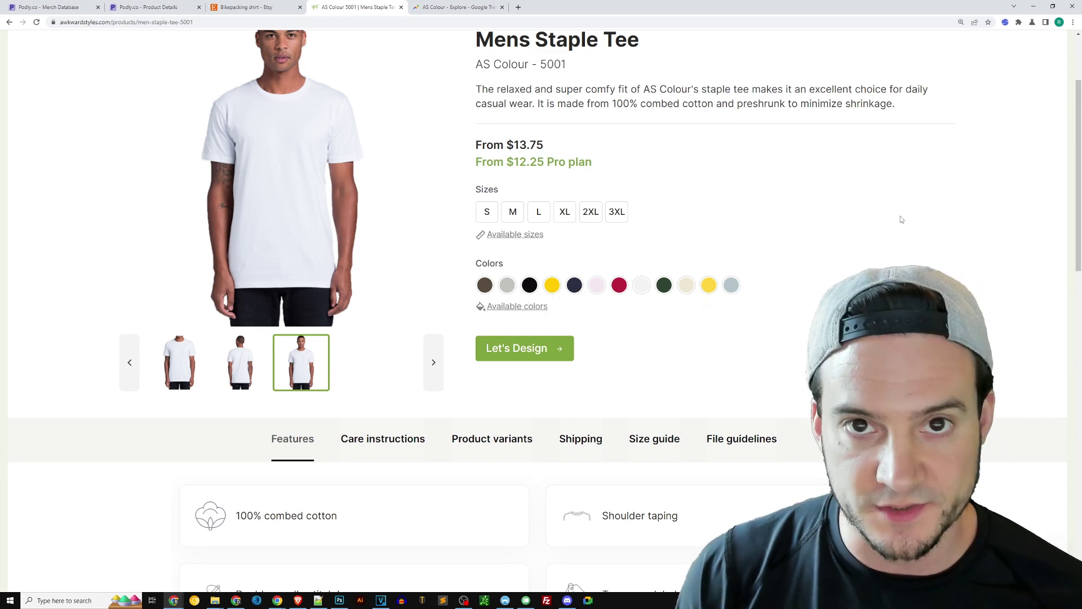
{"action": "scroll", "coordinate": [854, 256], "scroll_direction": "up", "scroll_amount": 2}
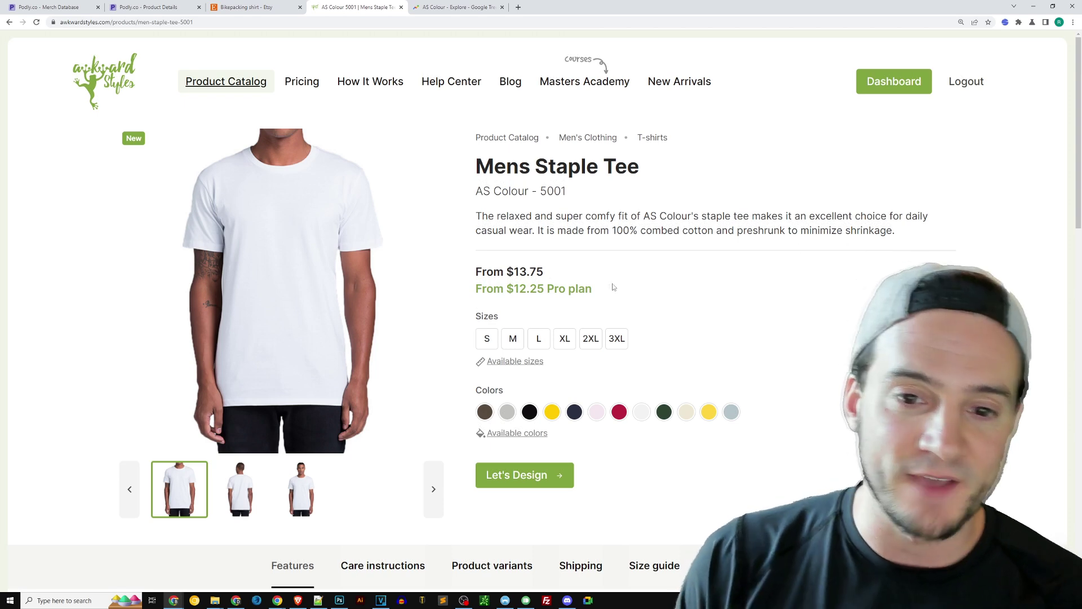
{"action": "left_click_drag", "start_coordinate": [615, 287], "coordinate": [513, 286]}
{"action": "left_click", "coordinate": [698, 278]}
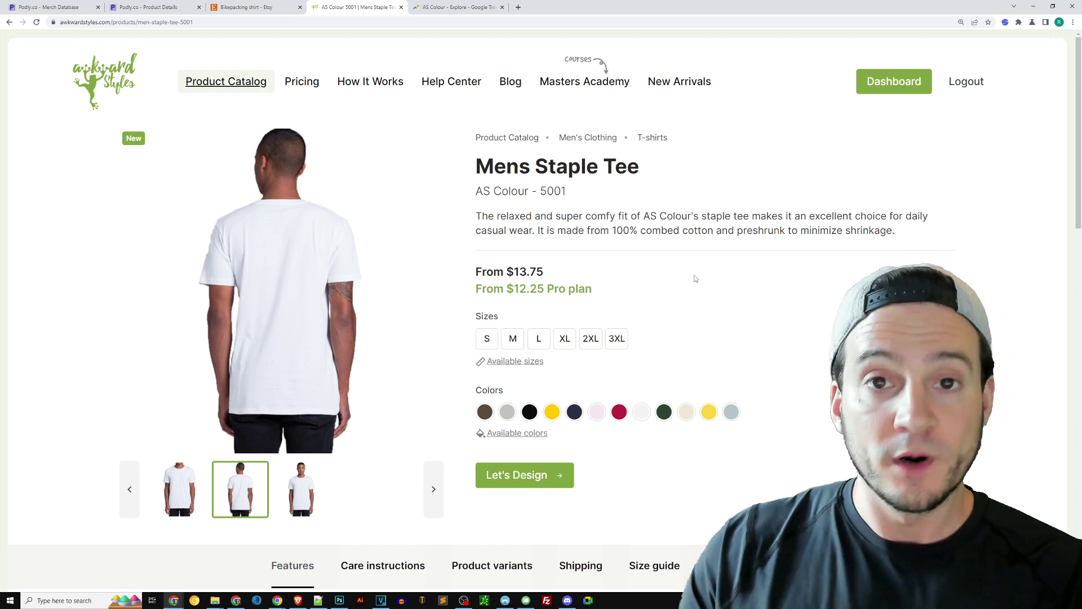
{"action": "left_click_drag", "start_coordinate": [544, 272], "coordinate": [507, 271]}
{"action": "left_click", "coordinate": [599, 276]}
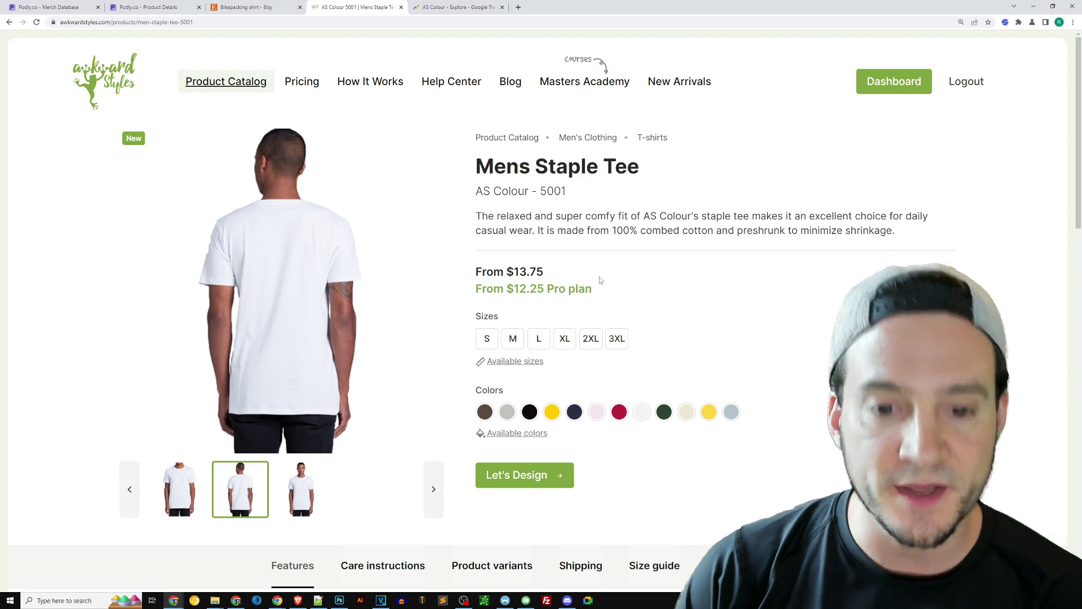
Review the tee's listed features and view the front photo of the model wearing it
{"action": "scroll", "coordinate": [600, 276], "scroll_direction": "down", "scroll_amount": 8}
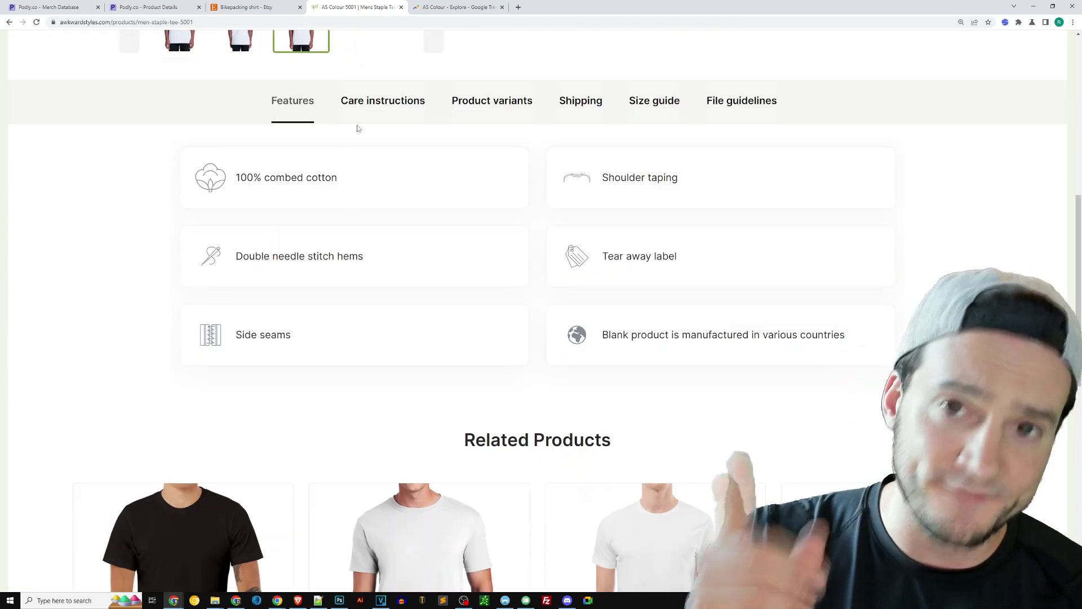
{"action": "left_click_drag", "start_coordinate": [161, 144], "coordinate": [786, 344]}
{"action": "left_click", "coordinate": [787, 344]}
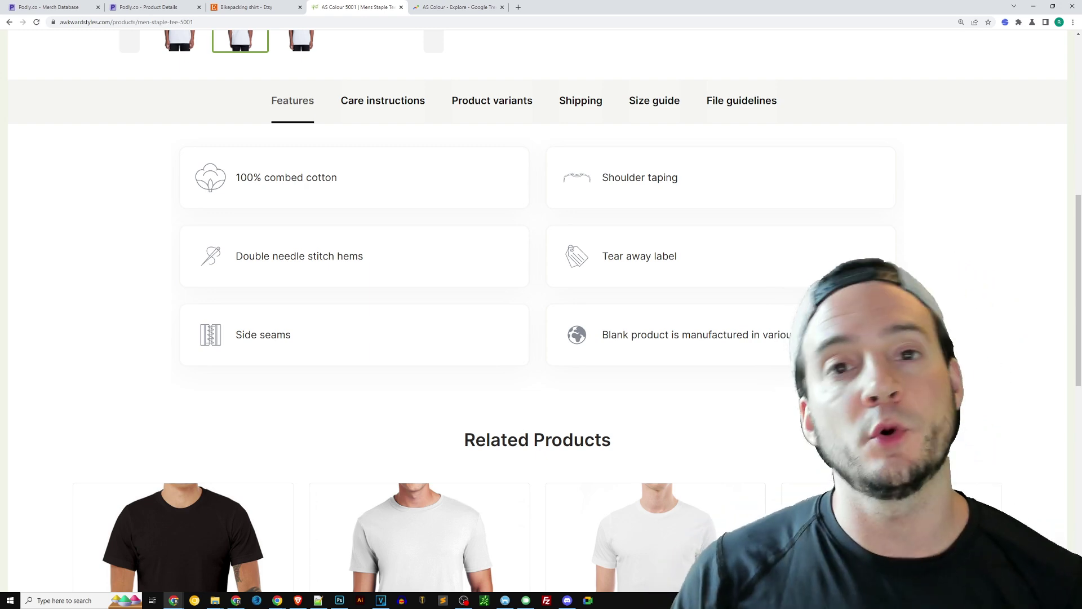
{"action": "scroll", "coordinate": [792, 287], "scroll_direction": "up", "scroll_amount": 6}
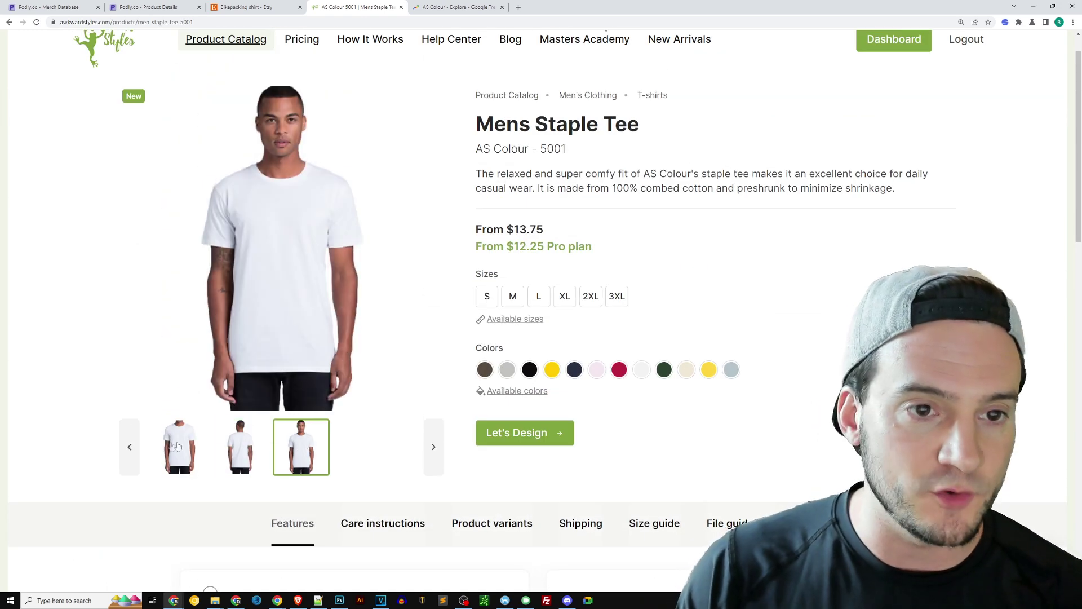
{"action": "left_click", "coordinate": [310, 451]}
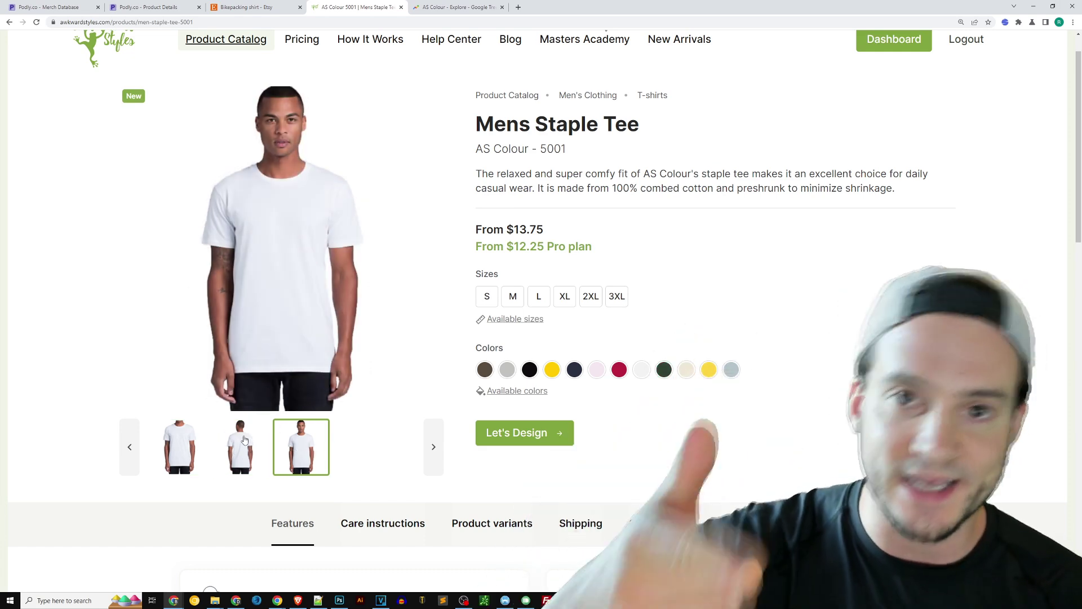
Capture a screenshot of the tee's Features section
{"action": "scroll", "coordinate": [361, 379], "scroll_direction": "down", "scroll_amount": 2}
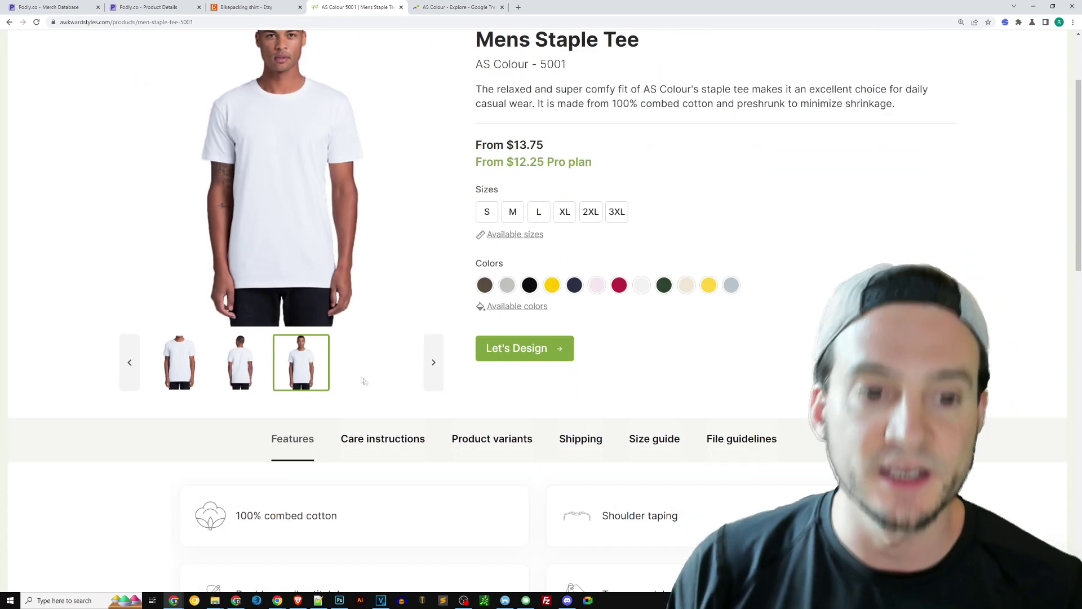
{"action": "scroll", "coordinate": [360, 379], "scroll_direction": "down", "scroll_amount": 3}
{"action": "scroll", "coordinate": [397, 333], "scroll_direction": "down", "scroll_amount": 3}
{"action": "key", "text": "Print"}
{"action": "left_click_drag", "start_coordinate": [166, 178], "coordinate": [913, 426]}
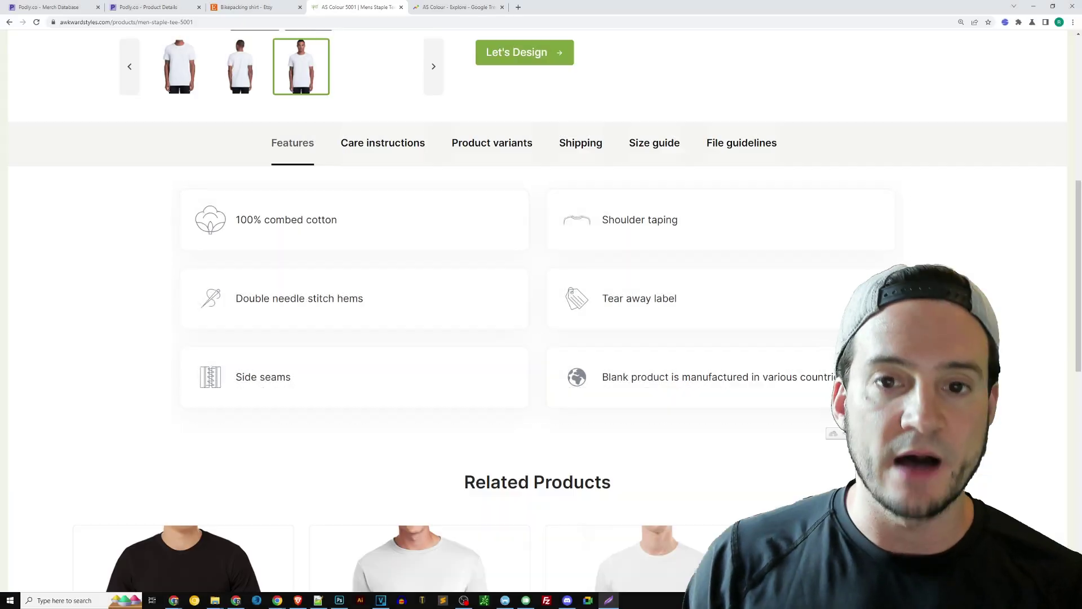
Check the tee's care instructions and product variants, and open the shirt in the mockup generator
{"action": "left_click", "coordinate": [410, 144]}
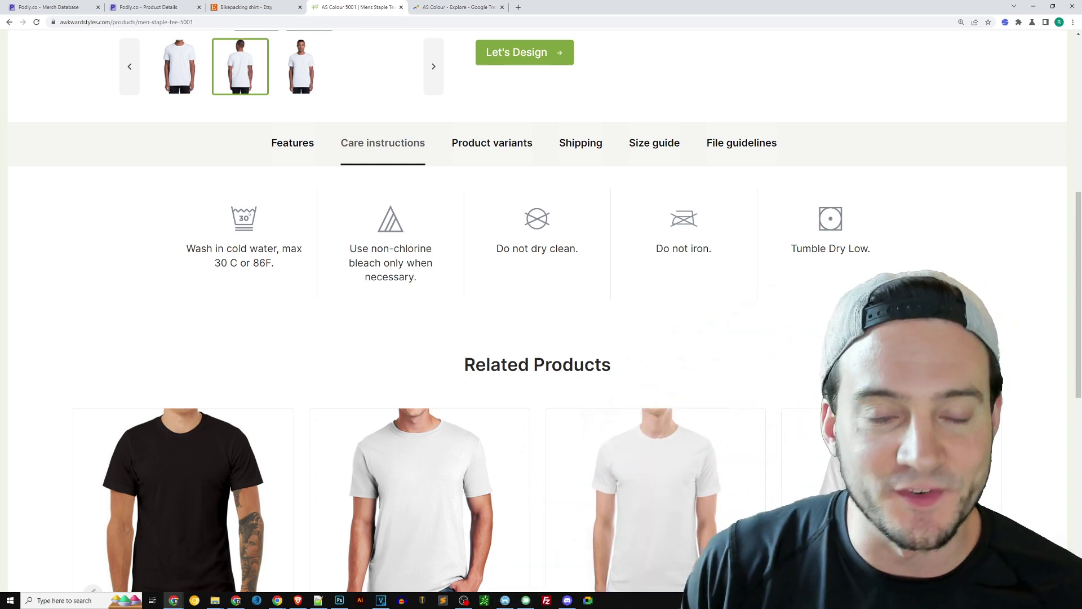
{"action": "scroll", "coordinate": [551, 302], "scroll_direction": "up", "scroll_amount": 3}
{"action": "left_click", "coordinate": [516, 317]}
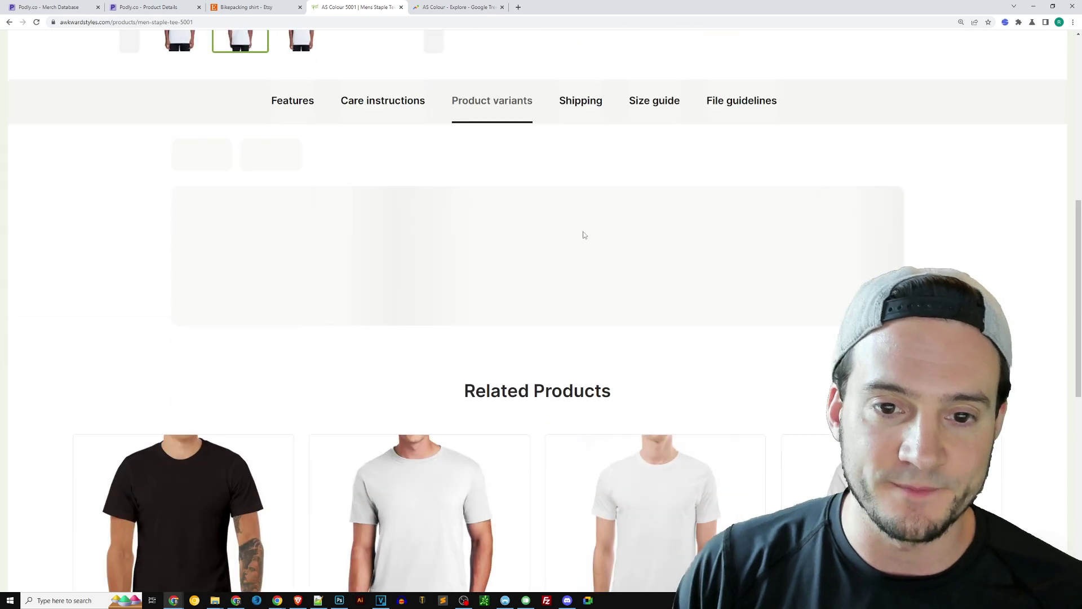
{"action": "scroll", "coordinate": [597, 259], "scroll_direction": "up", "scroll_amount": 7}
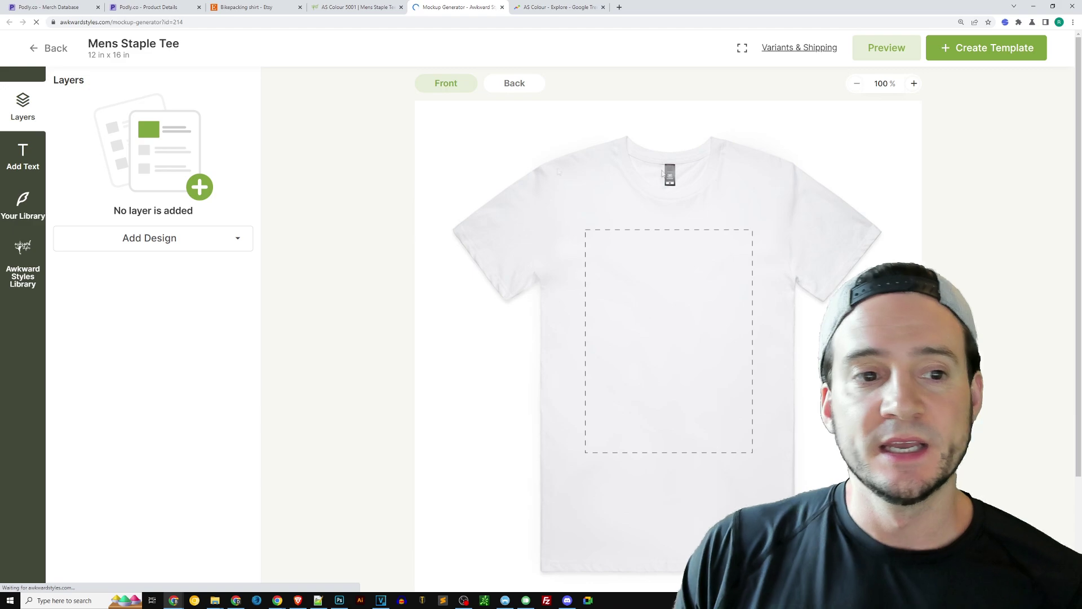
Compare the product page's pricing, sizes and colors with the blank shirt in the mockup generator
{"action": "left_click", "coordinate": [370, 9]}
{"action": "scroll", "coordinate": [534, 233], "scroll_direction": "up", "scroll_amount": 5}
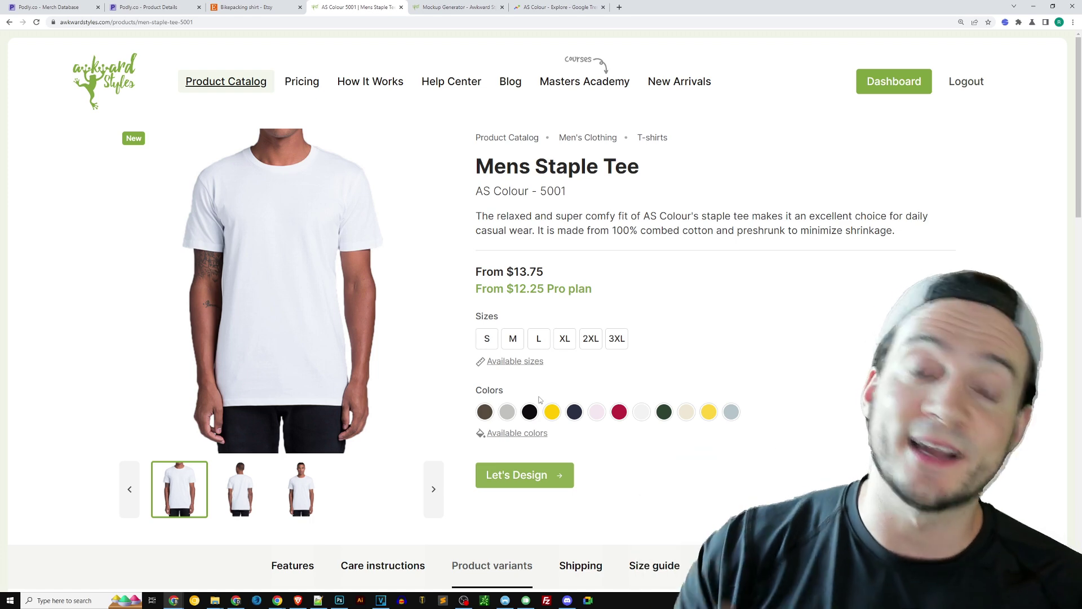
{"action": "left_click", "coordinate": [467, 14]}
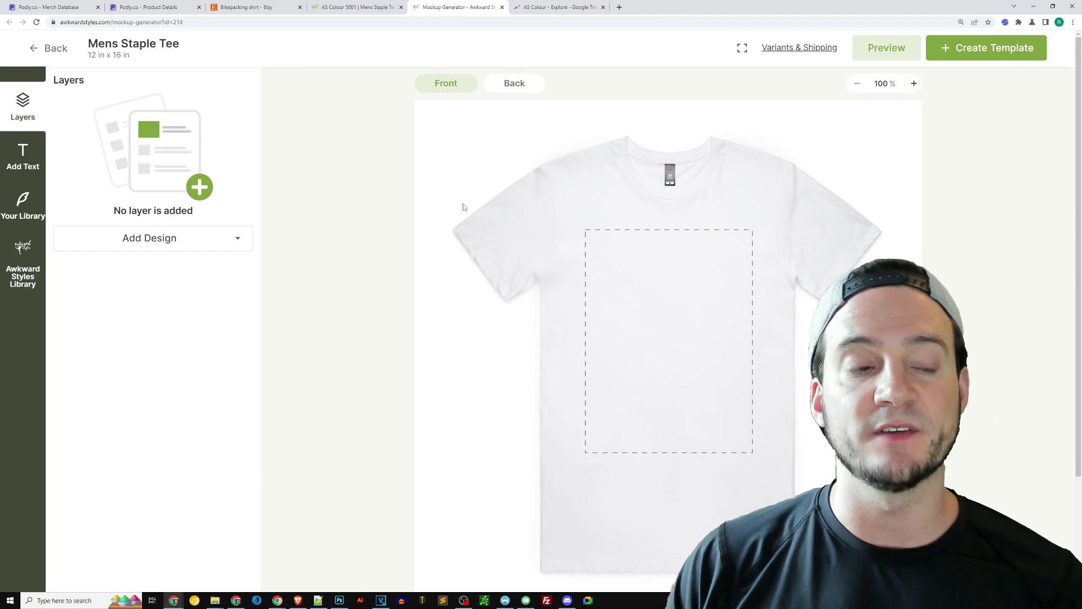
{"action": "left_click", "coordinate": [387, 8]}
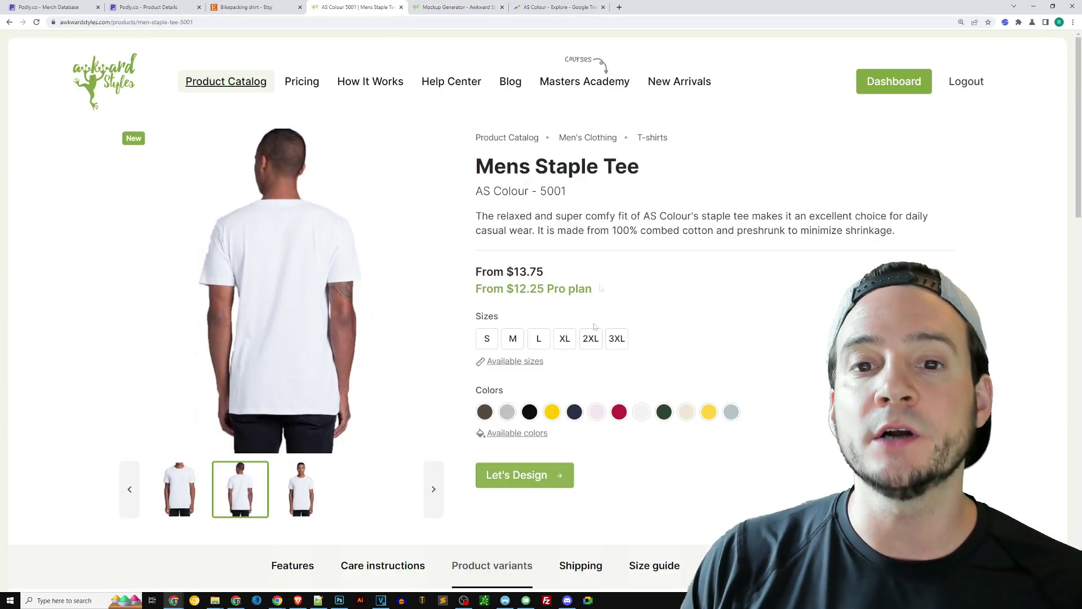
{"action": "left_click", "coordinate": [444, 8]}
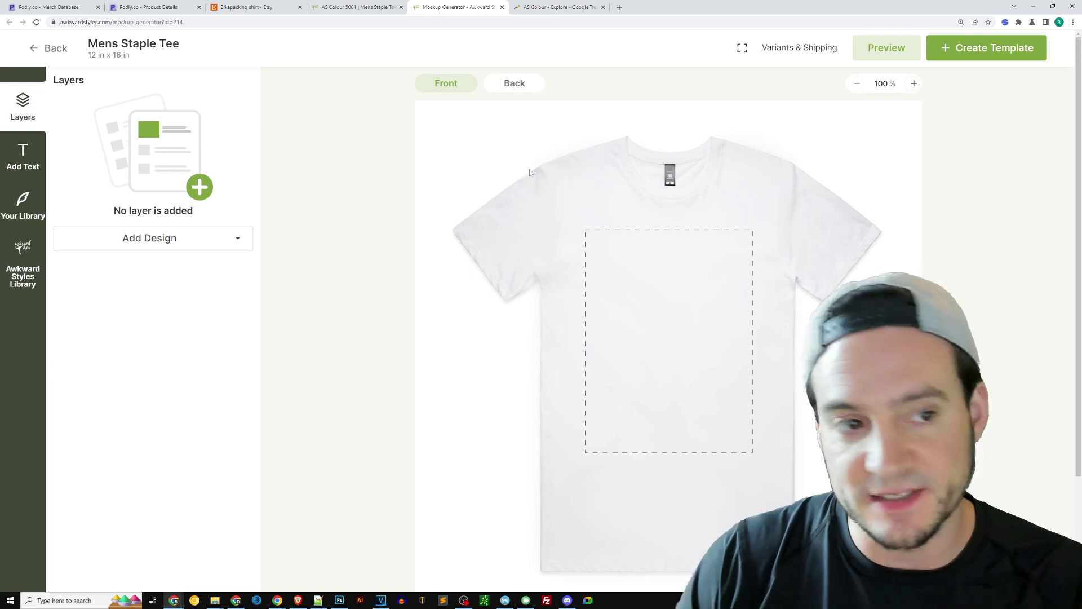
{"action": "left_click", "coordinate": [356, 8]}
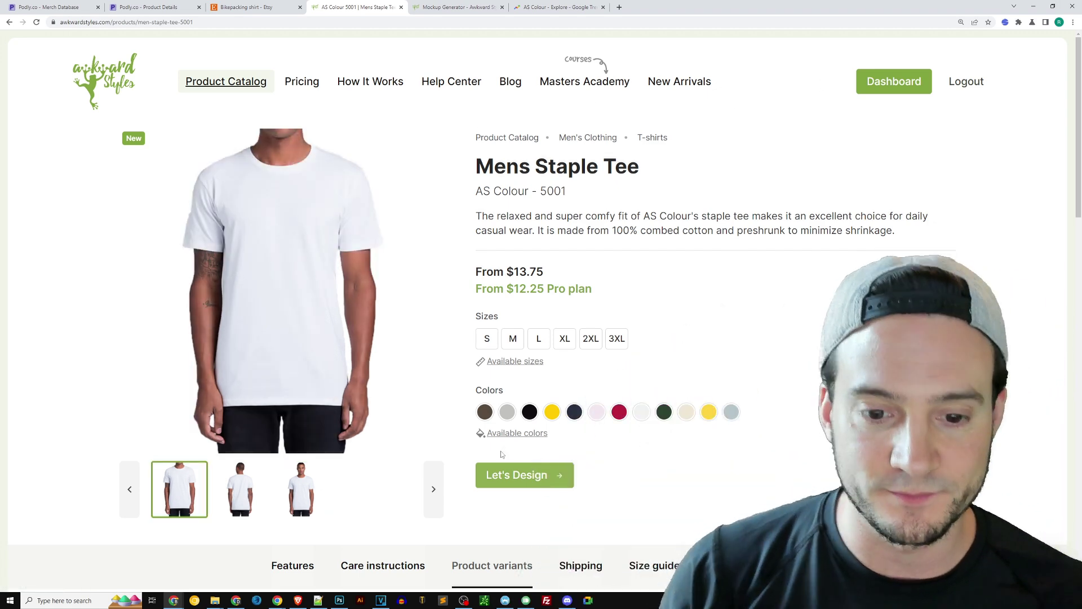
{"action": "scroll", "coordinate": [502, 455], "scroll_direction": "down", "scroll_amount": 2}
Add a text layer in the mockup generator, place it near the top of the print area, and reword it as Bikepacking
{"action": "left_click", "coordinate": [453, 13]}
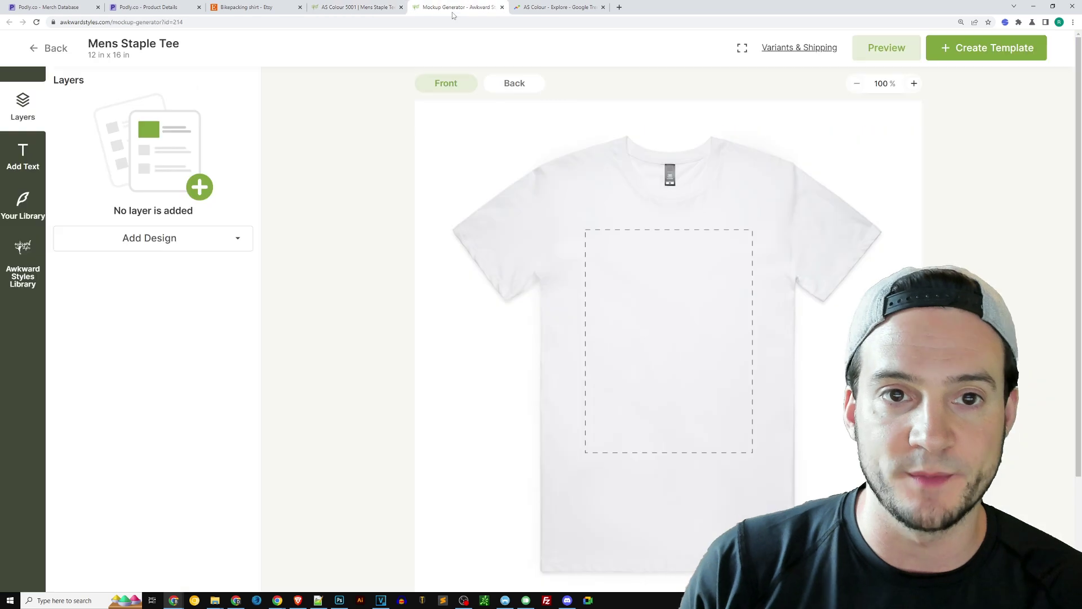
{"action": "left_click", "coordinate": [23, 159]}
{"action": "left_click_drag", "start_coordinate": [679, 330], "coordinate": [678, 261]}
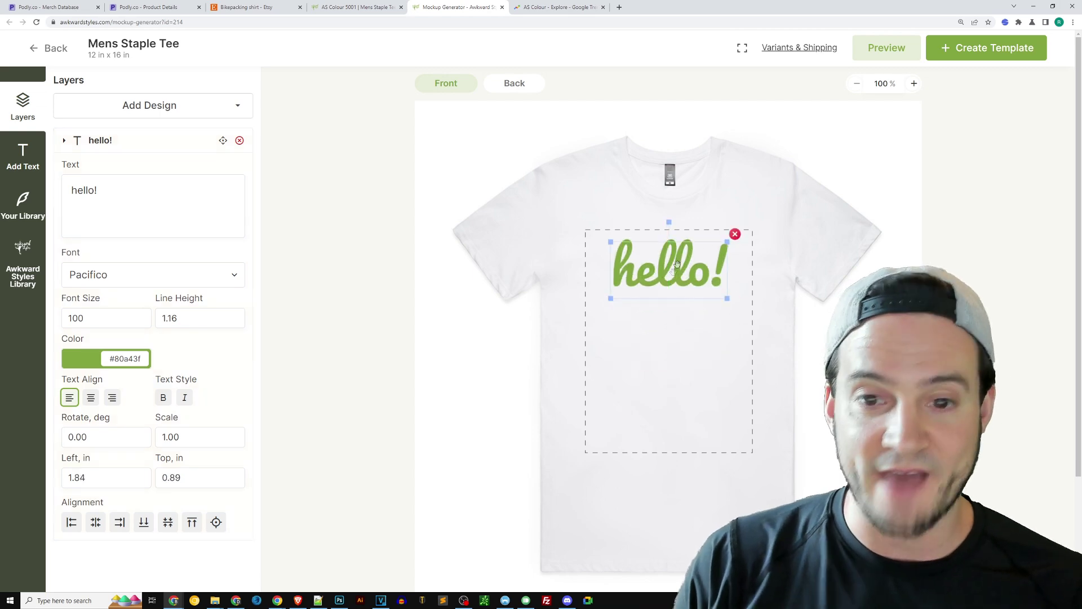
{"action": "double_click", "coordinate": [699, 273]}
{"action": "type", "text": "Backpa"}
{"action": "key", "text": "shift+Home"}
{"action": "type", "text": "B"}
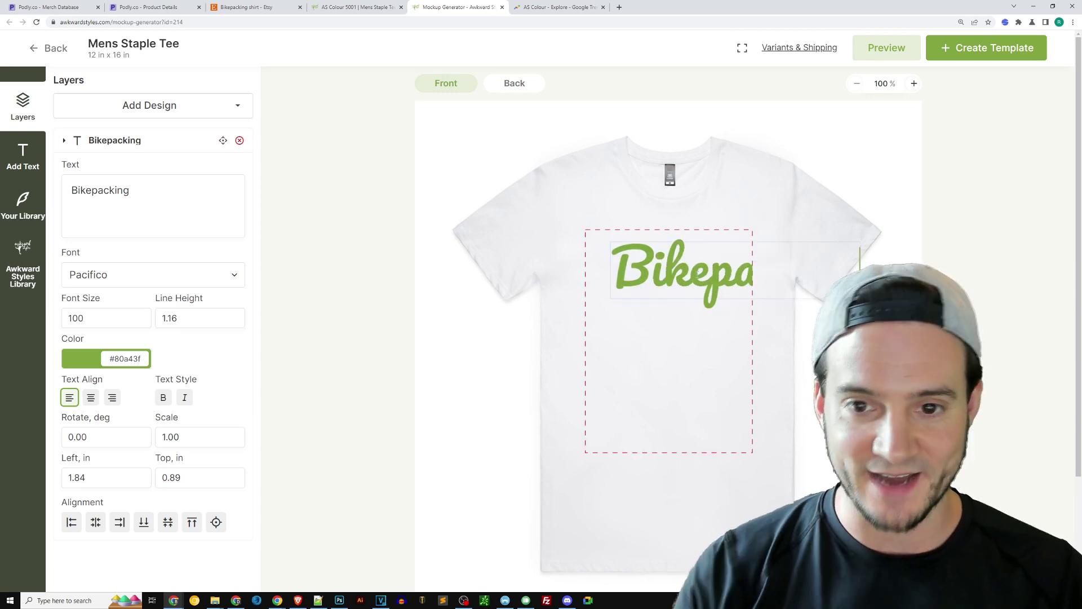
Shrink the Bikepacking text to about 0.61 scale so it fits the print area, and delete the text layer
{"action": "left_click", "coordinate": [654, 321]}
{"action": "left_click_drag", "start_coordinate": [826, 303], "coordinate": [750, 275]}
{"action": "key", "text": "Escape"}
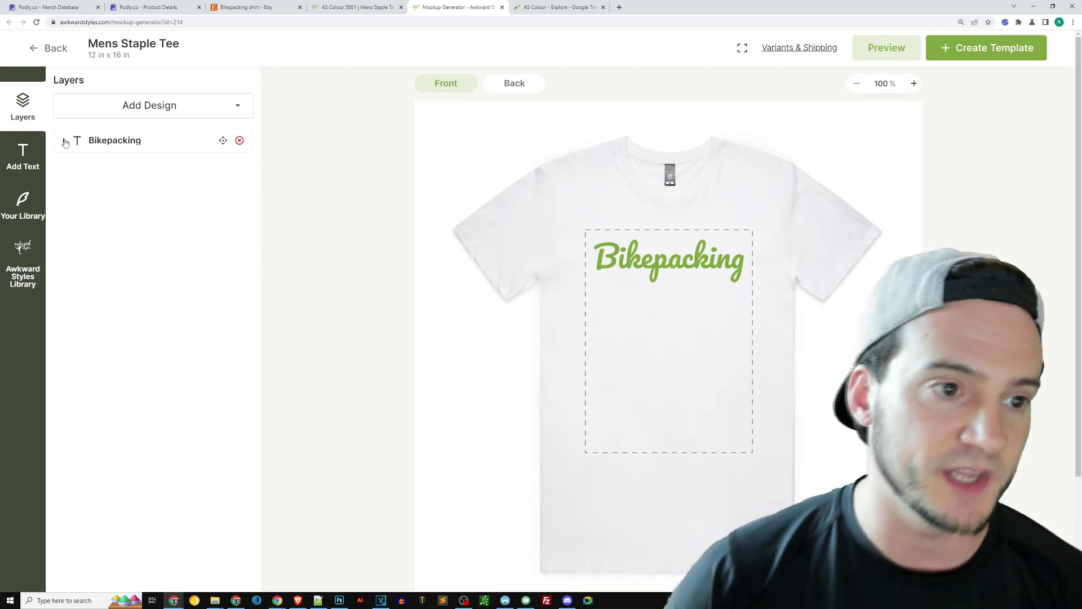
{"action": "left_click", "coordinate": [687, 264]}
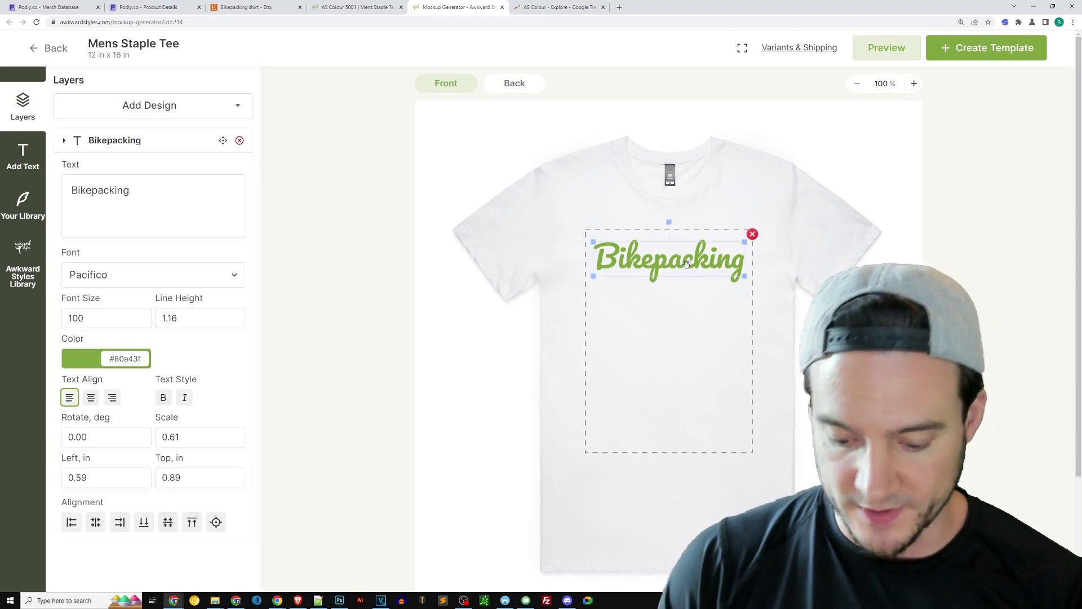
{"action": "left_click", "coordinate": [752, 235]}
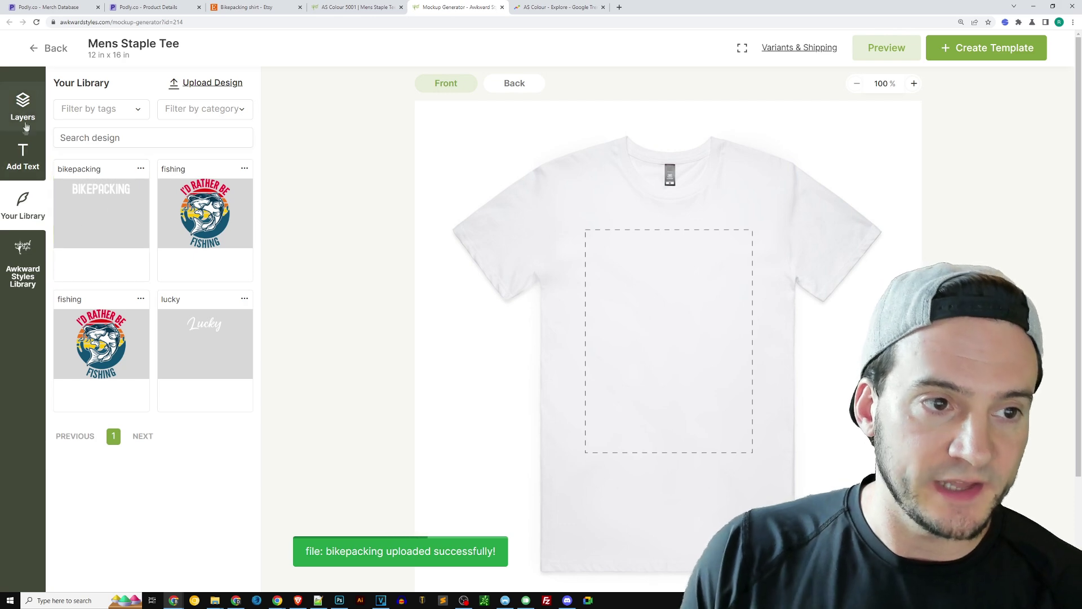
Try adding a default hello! text layer from the Layers view and remove it again
{"action": "left_click", "coordinate": [28, 99]}
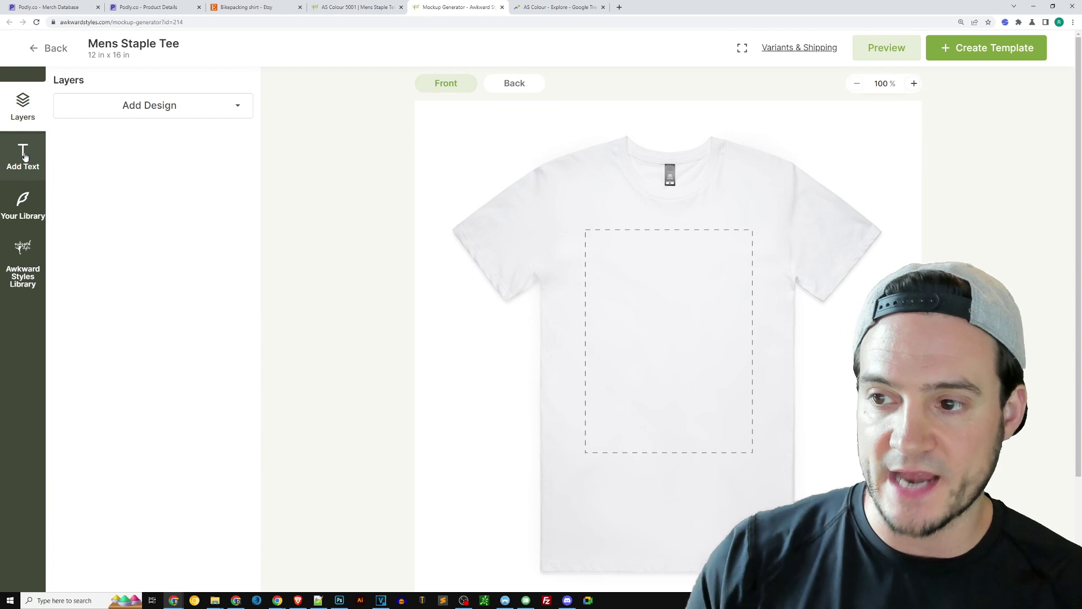
{"action": "left_click", "coordinate": [22, 152]}
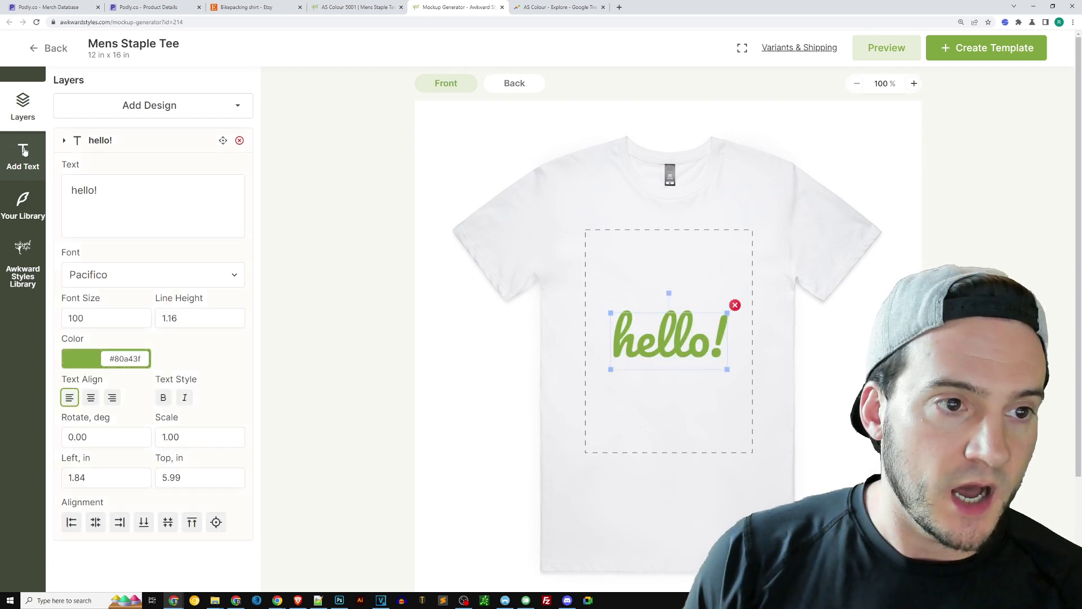
{"action": "left_click", "coordinate": [735, 306]}
Browse the St patrick's day designs in the Awkward Styles Library
{"action": "left_click", "coordinate": [31, 249]}
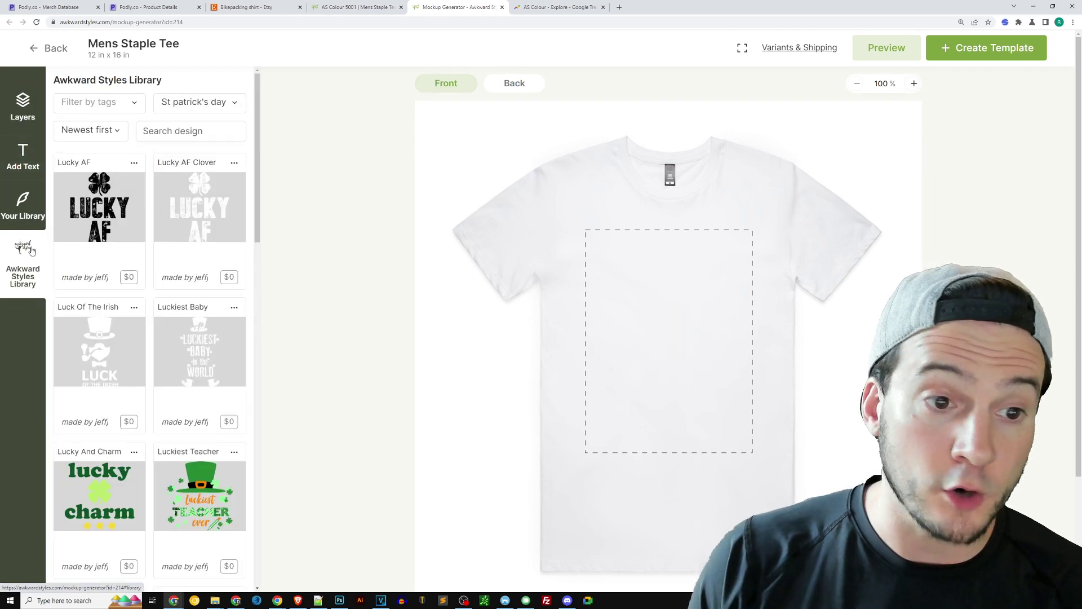
{"action": "scroll", "coordinate": [160, 225], "scroll_direction": "down", "scroll_amount": 5}
{"action": "scroll", "coordinate": [172, 264], "scroll_direction": "up", "scroll_amount": 3}
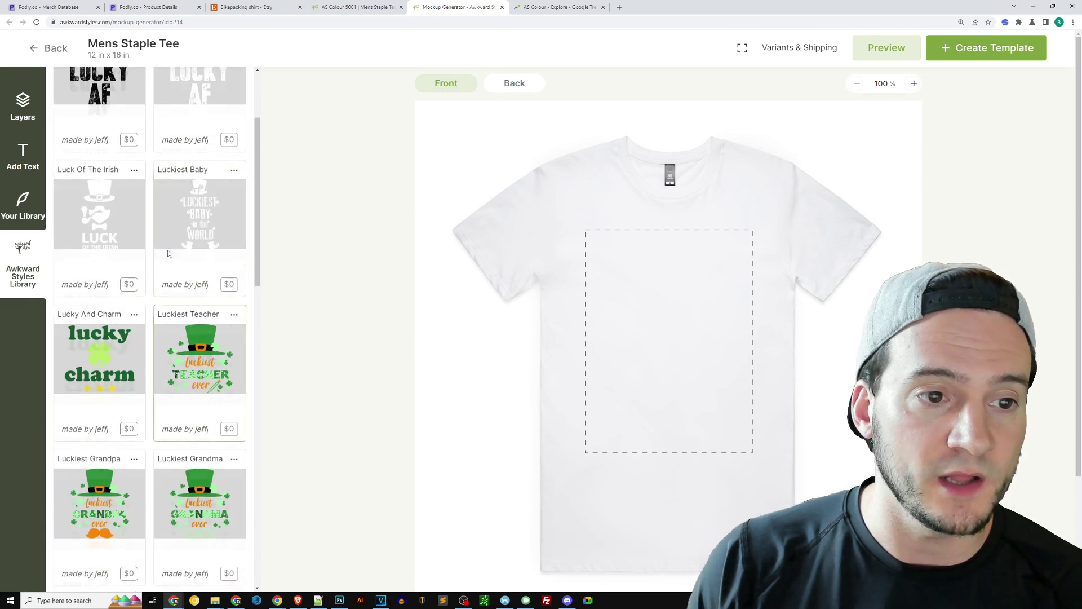
{"action": "scroll", "coordinate": [180, 271], "scroll_direction": "up", "scroll_amount": 3}
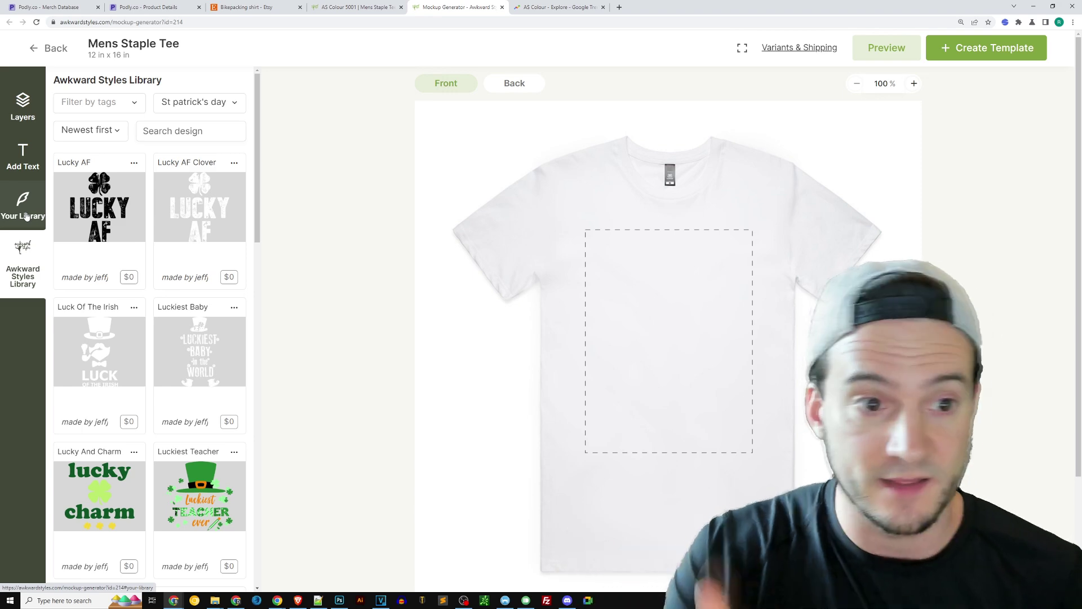
Place the uploaded bikepacking design from Your Library on the front of the shirt
{"action": "left_click", "coordinate": [26, 217]}
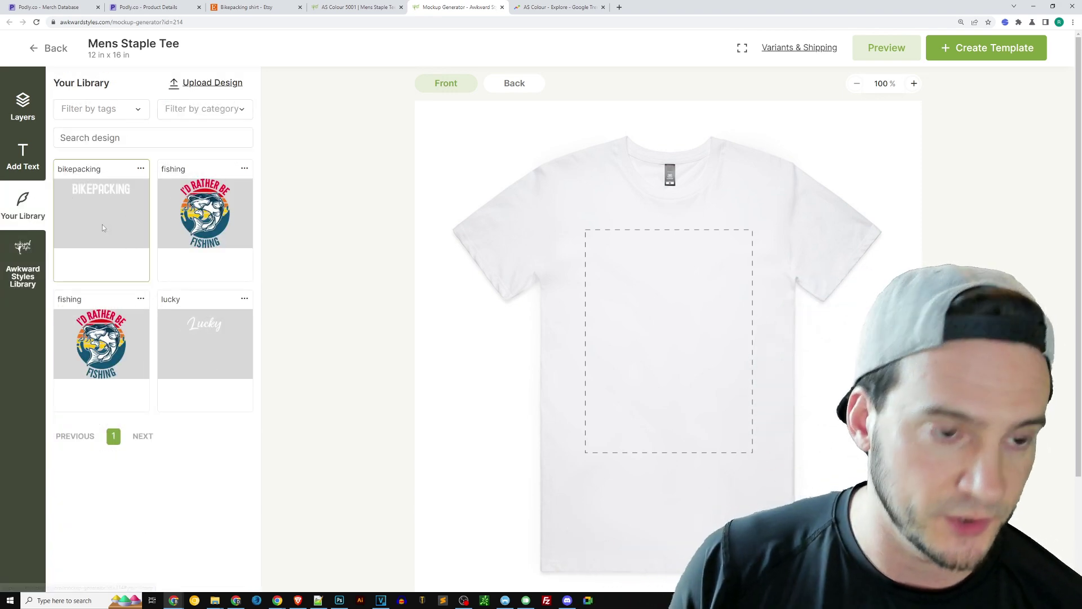
{"action": "left_click", "coordinate": [111, 189]}
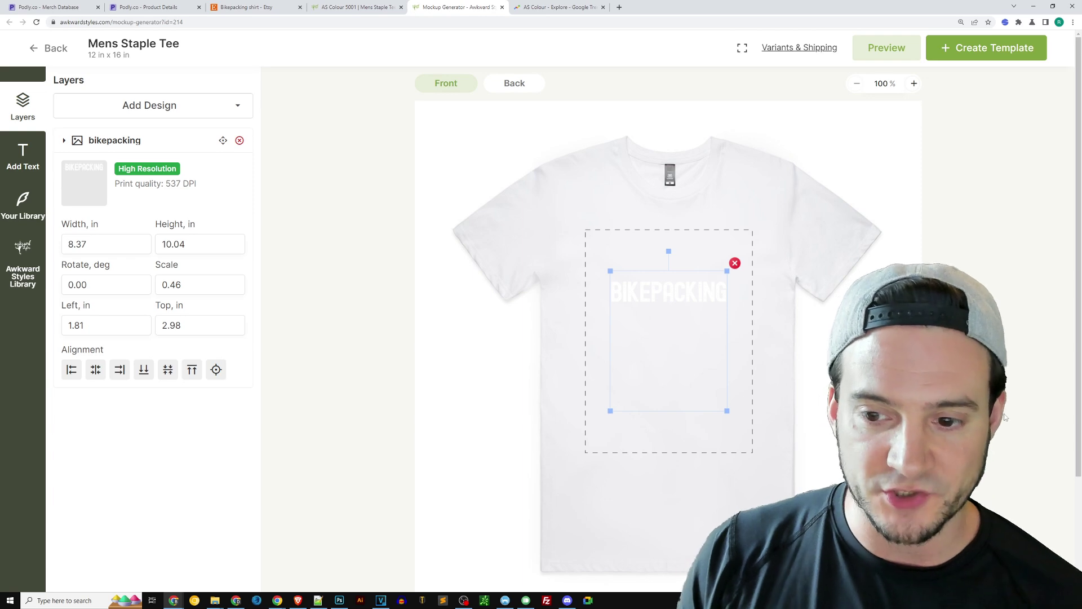
Select all dark shirt colors for the product and add red to them
{"action": "scroll", "coordinate": [1008, 424], "scroll_direction": "down", "scroll_amount": 2}
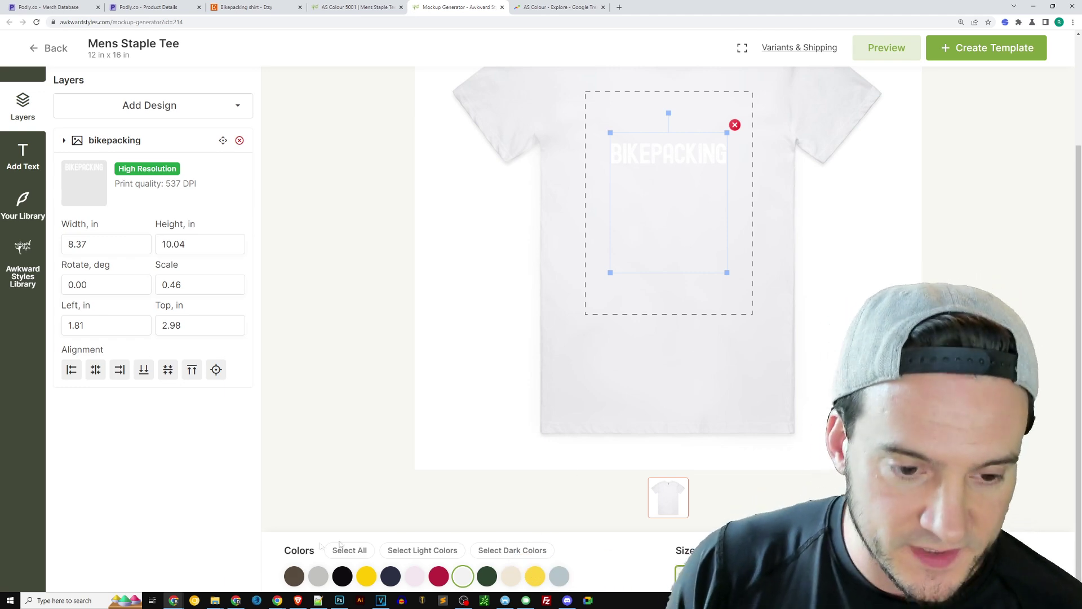
{"action": "left_click", "coordinate": [513, 551]}
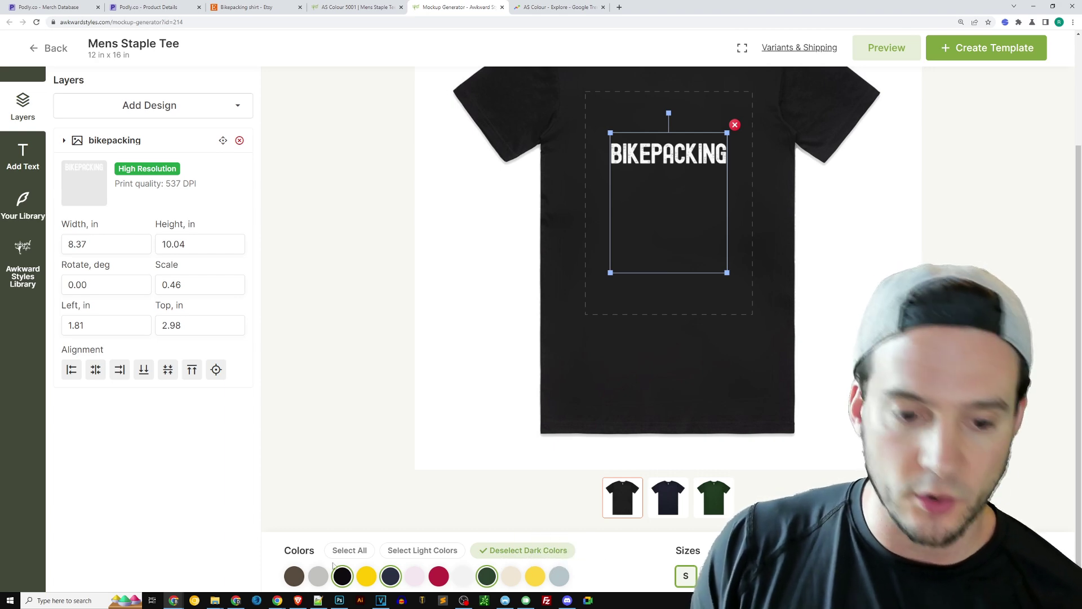
{"action": "left_click", "coordinate": [438, 576]}
{"action": "scroll", "coordinate": [677, 358], "scroll_direction": "up", "scroll_amount": 3}
{"action": "scroll", "coordinate": [676, 358], "scroll_direction": "down", "scroll_amount": 3}
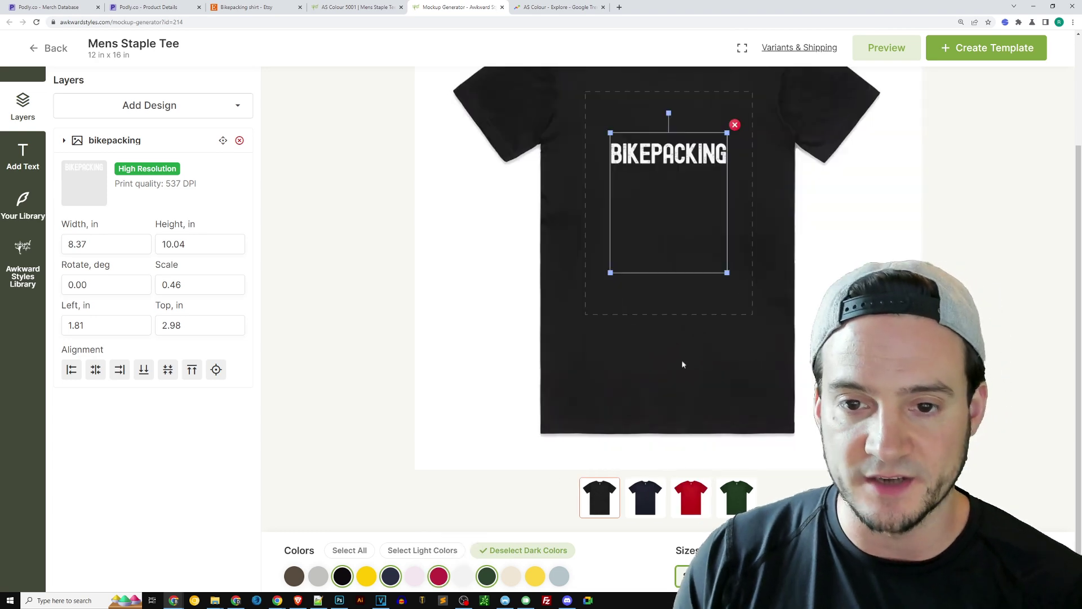
Enlarge the bikepacking design to about 12.05 by 14.45 in and move its lettering to the top of the print area
{"action": "scroll", "coordinate": [799, 359], "scroll_direction": "up", "scroll_amount": 1}
{"action": "left_click", "coordinate": [729, 404]}
{"action": "left_click", "coordinate": [726, 394]}
{"action": "left_click_drag", "start_coordinate": [727, 399], "coordinate": [702, 342]}
{"action": "left_click", "coordinate": [714, 281]}
{"action": "left_click_drag", "start_coordinate": [714, 280], "coordinate": [714, 282]}
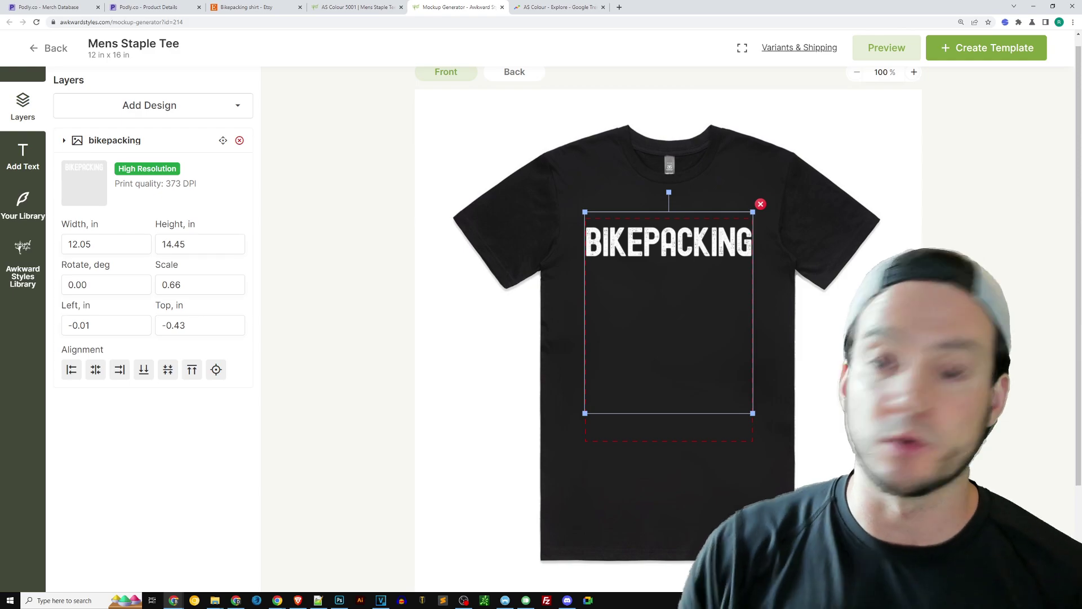
Review the bikepacking shirt designs in the Podly Merch Database results
{"action": "left_click", "coordinate": [149, 8]}
{"action": "left_click", "coordinate": [64, 10]}
{"action": "scroll", "coordinate": [356, 208], "scroll_direction": "down", "scroll_amount": 7}
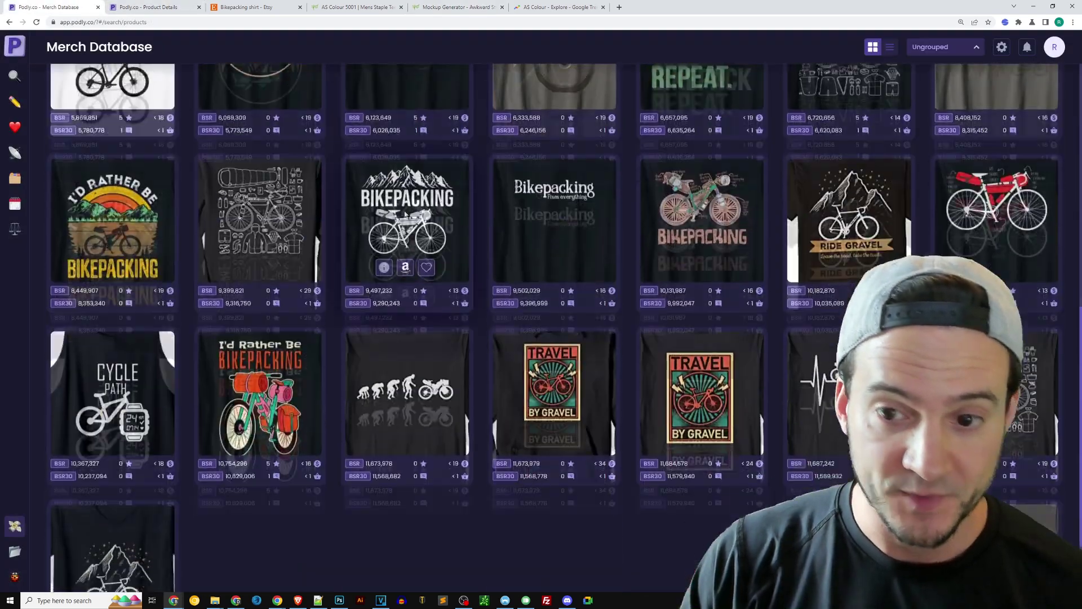
{"action": "scroll", "coordinate": [395, 217], "scroll_direction": "up", "scroll_amount": 7}
{"action": "scroll", "coordinate": [401, 218], "scroll_direction": "down", "scroll_amount": 5}
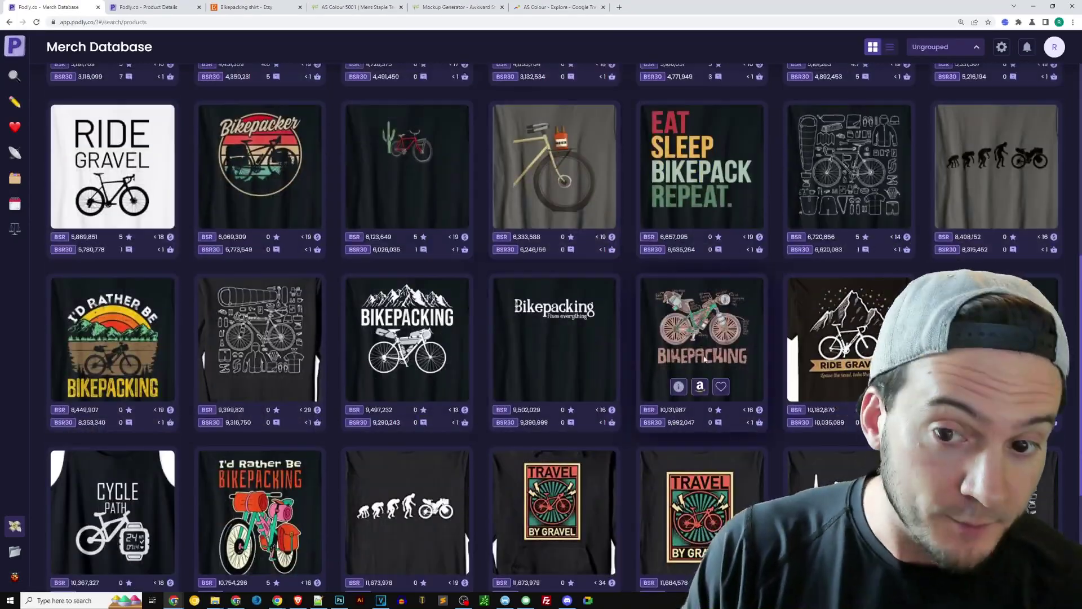
{"action": "scroll", "coordinate": [513, 185], "scroll_direction": "up", "scroll_amount": 8}
{"action": "scroll", "coordinate": [448, 224], "scroll_direction": "down", "scroll_amount": 2}
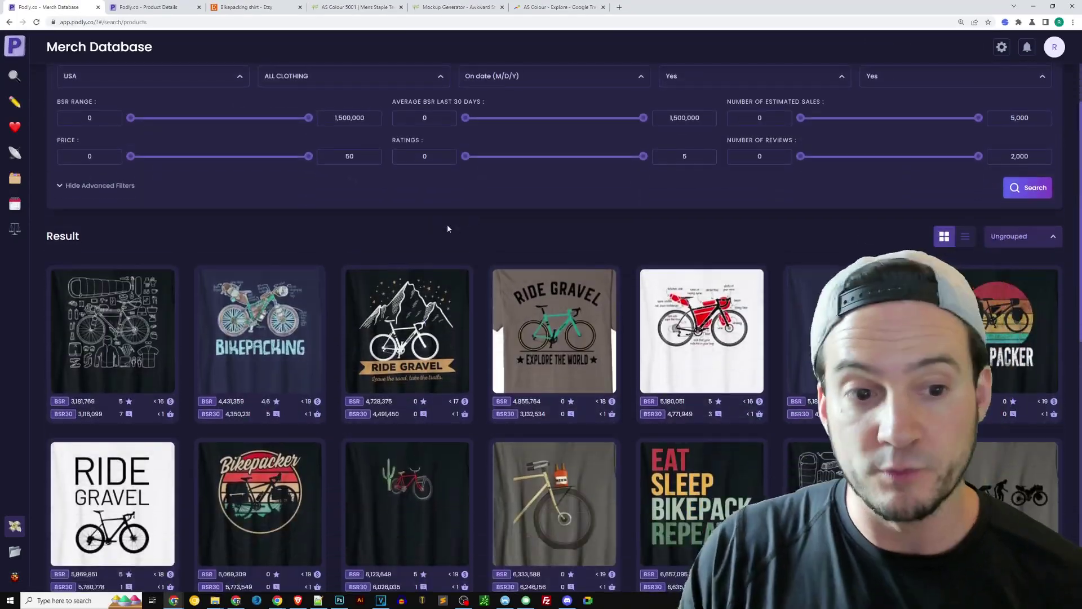
Compare the competing bikepacking shirt listings in the Etsy search results
{"action": "left_click", "coordinate": [234, 8]}
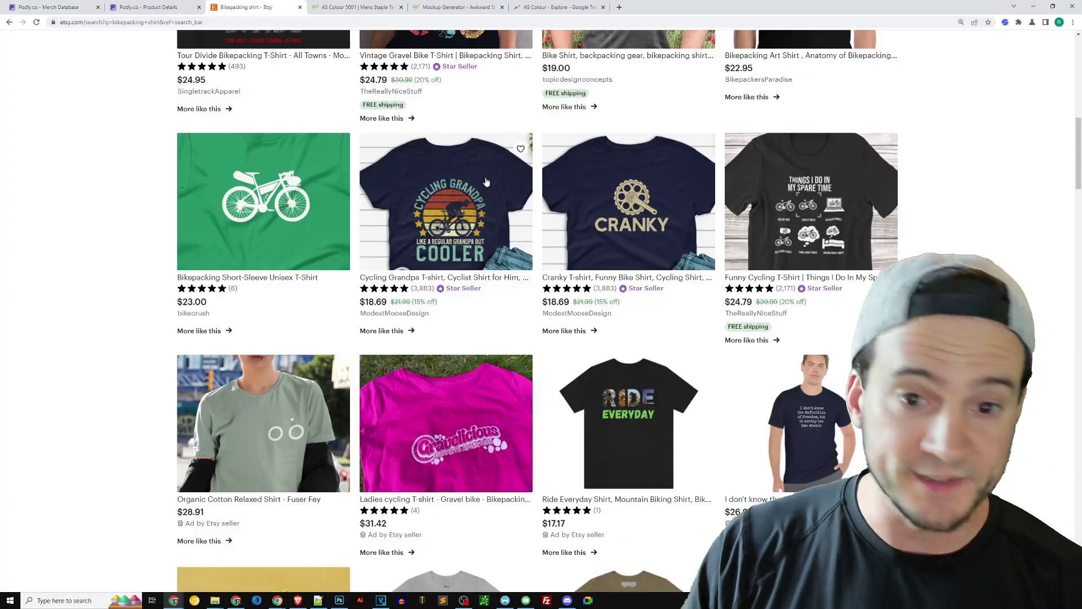
{"action": "scroll", "coordinate": [541, 310], "scroll_direction": "up", "scroll_amount": 8}
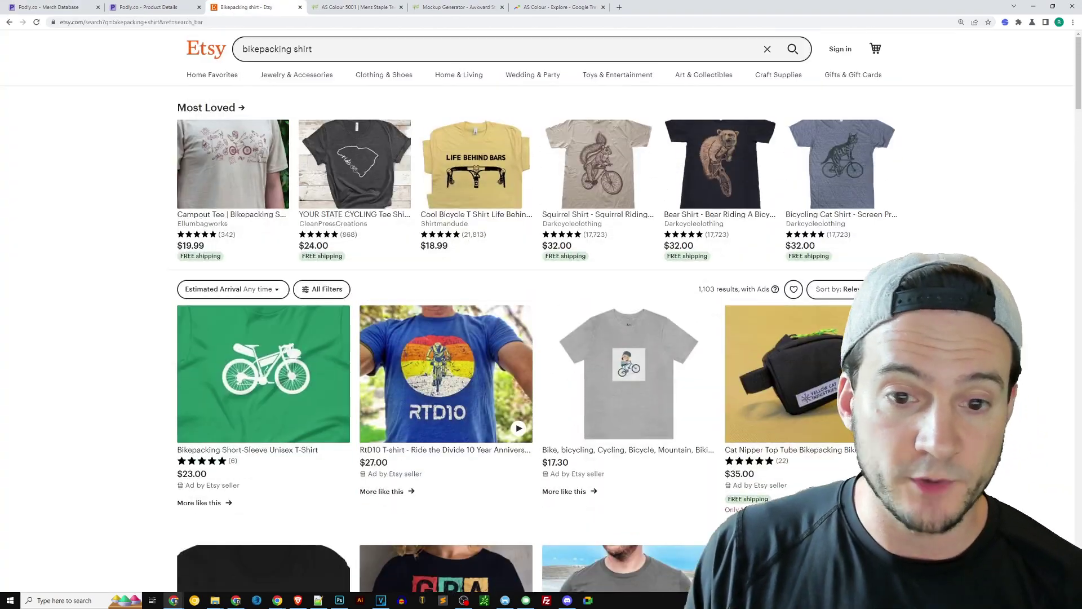
{"action": "scroll", "coordinate": [541, 310], "scroll_direction": "down", "scroll_amount": 10}
{"action": "scroll", "coordinate": [387, 61], "scroll_direction": "up", "scroll_amount": 3}
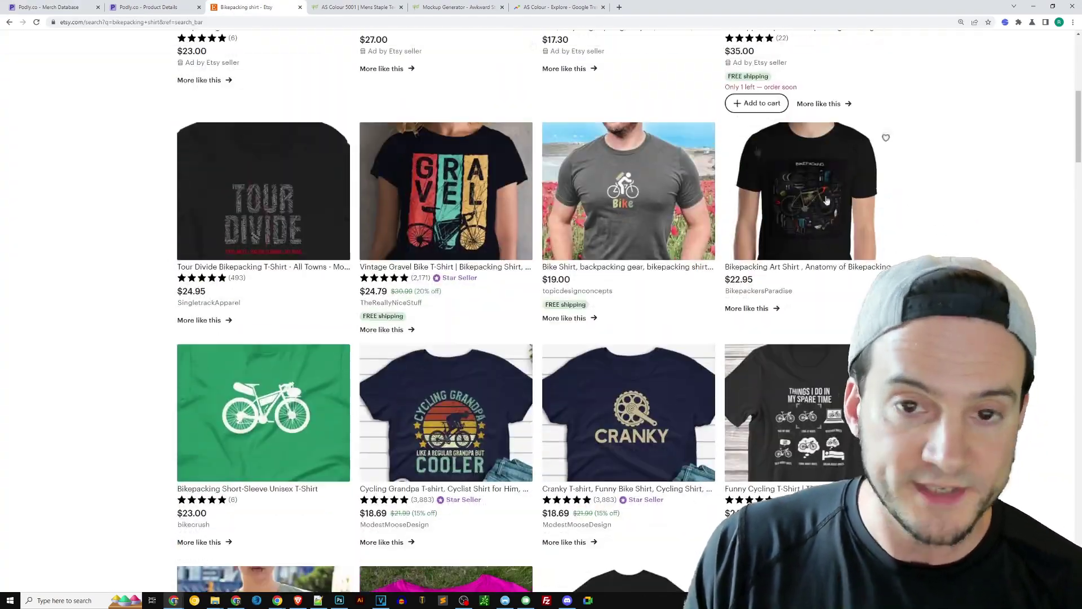
Check the Podly product details of the Bikepacking Gear Shirt
{"action": "left_click", "coordinate": [129, 8]}
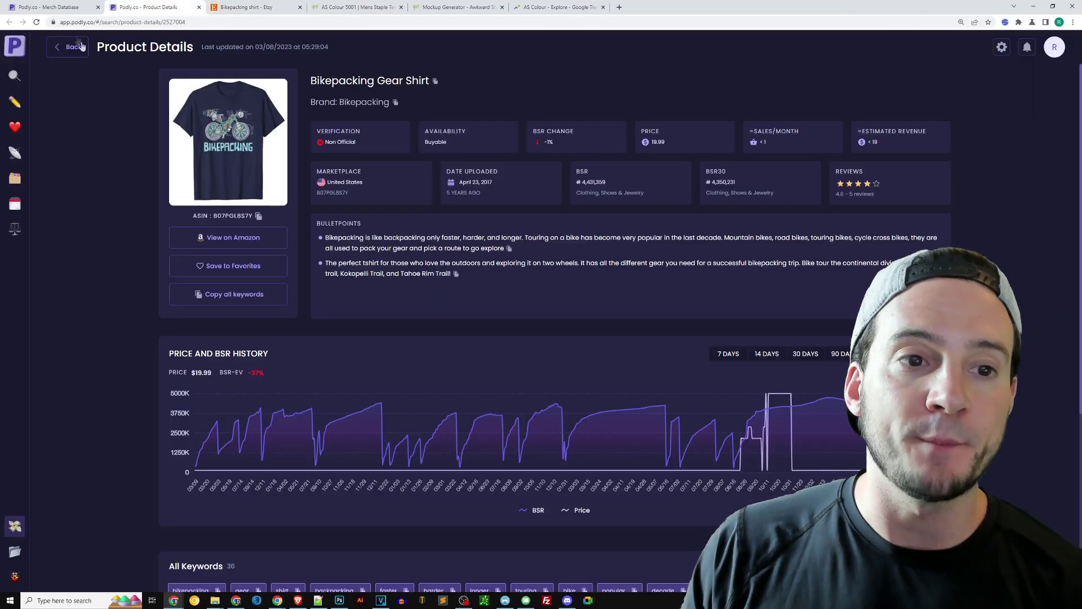
{"action": "left_click", "coordinate": [52, 10]}
{"action": "left_click", "coordinate": [111, 9]}
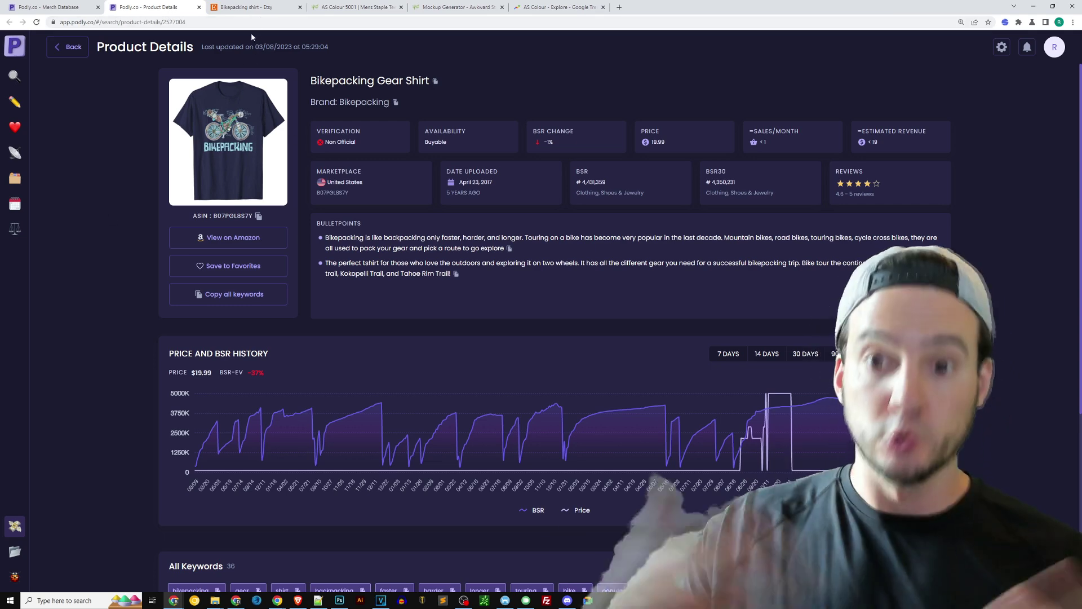
Create a template from the bikepacking Mens Staple Tee design in Awkward Styles
{"action": "left_click", "coordinate": [454, 11]}
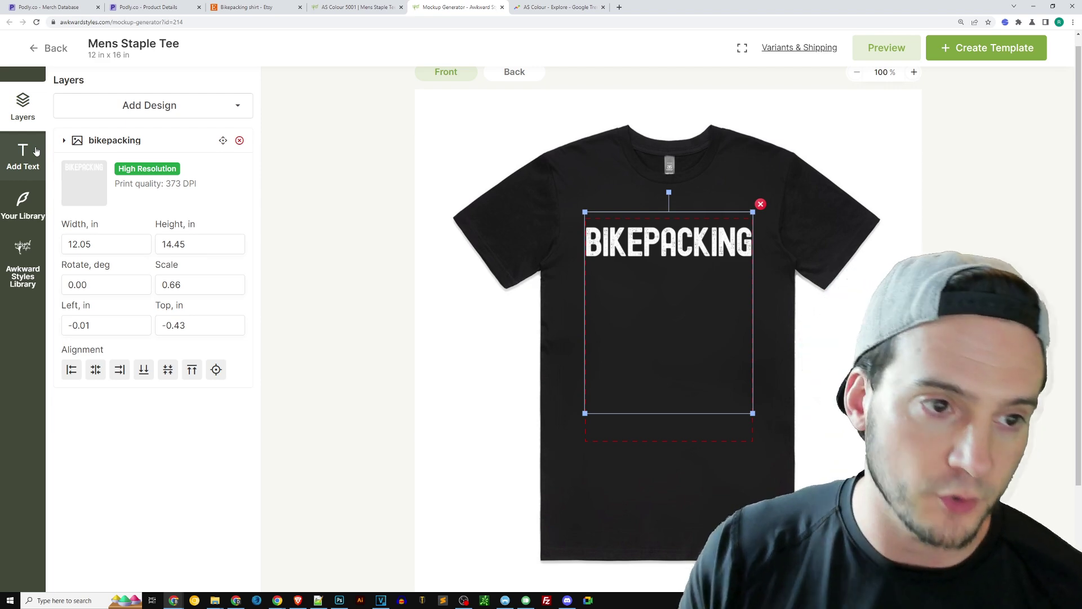
{"action": "left_click", "coordinate": [1000, 49]}
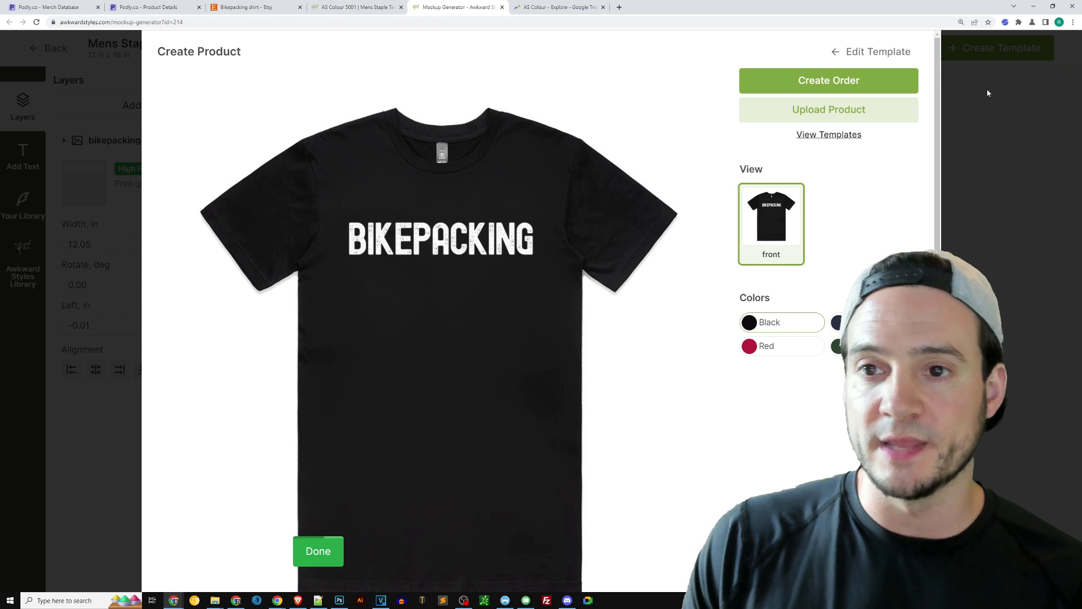
Edit the template to select all sizes and add the Army shirt color, and create it as a new template
{"action": "left_click", "coordinate": [882, 57]}
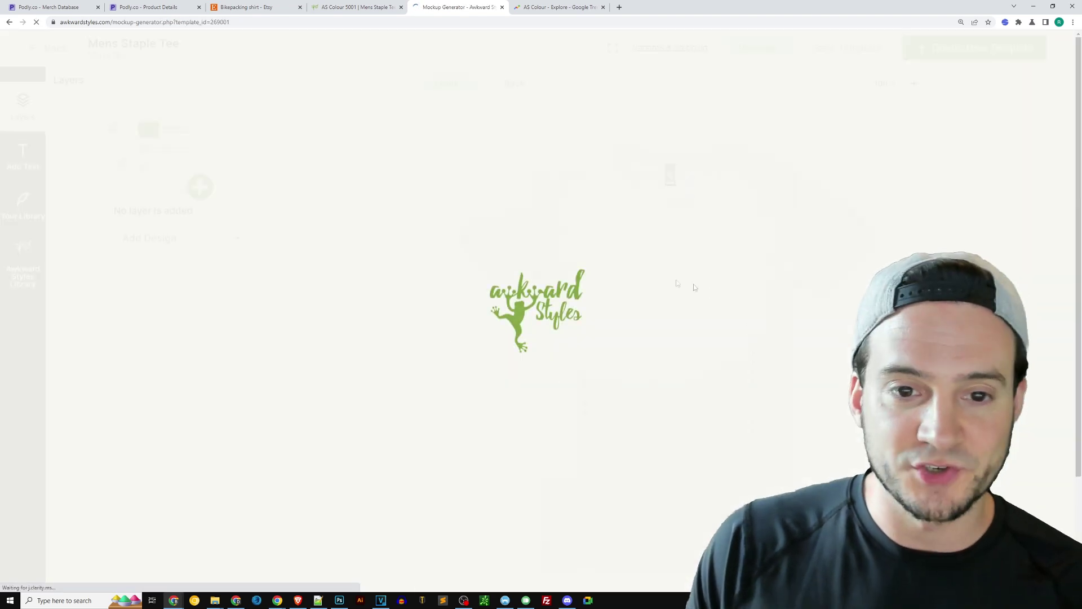
{"action": "scroll", "coordinate": [600, 275], "scroll_direction": "down", "scroll_amount": 2}
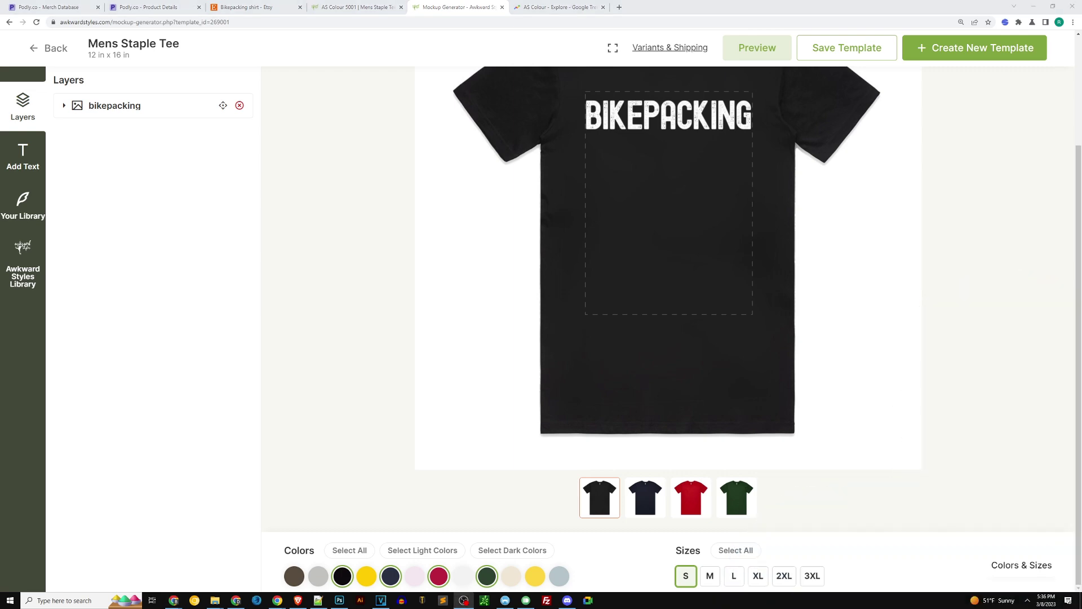
{"action": "left_click", "coordinate": [739, 551]}
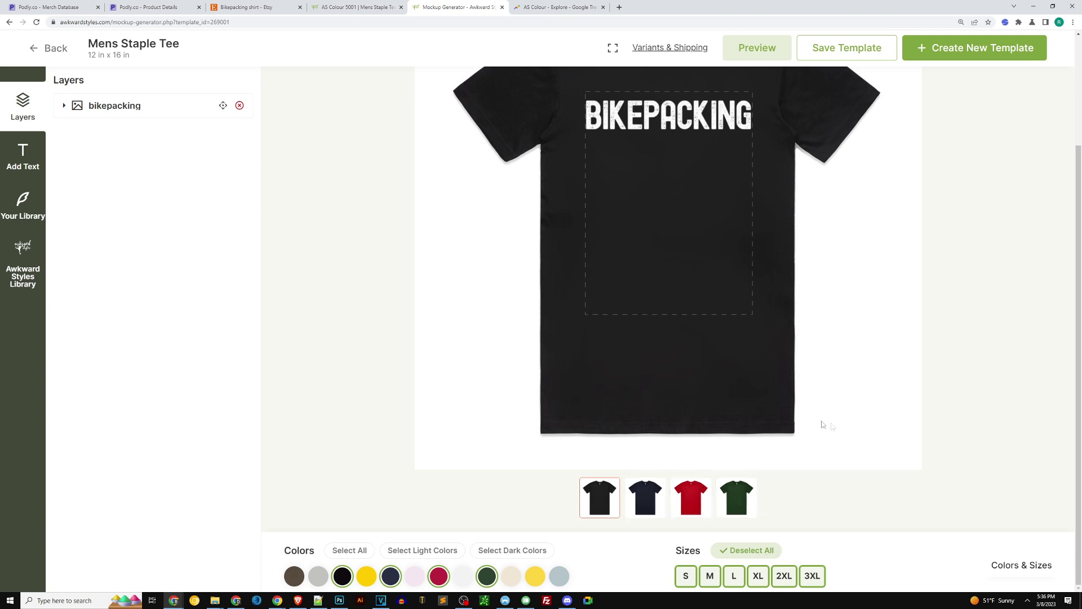
{"action": "left_click", "coordinate": [293, 574]}
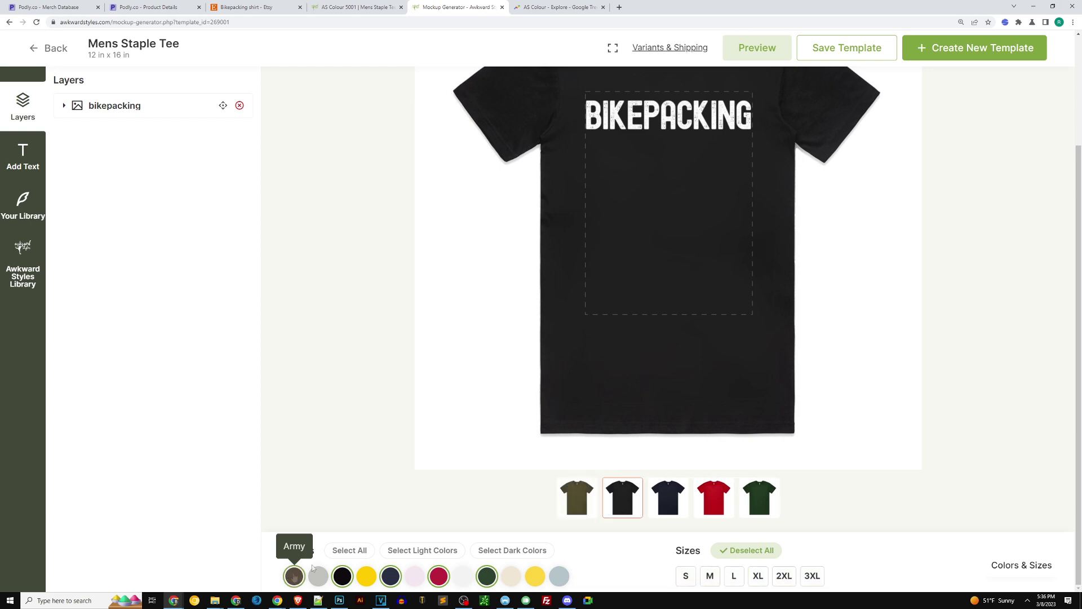
{"action": "left_click", "coordinate": [579, 496]}
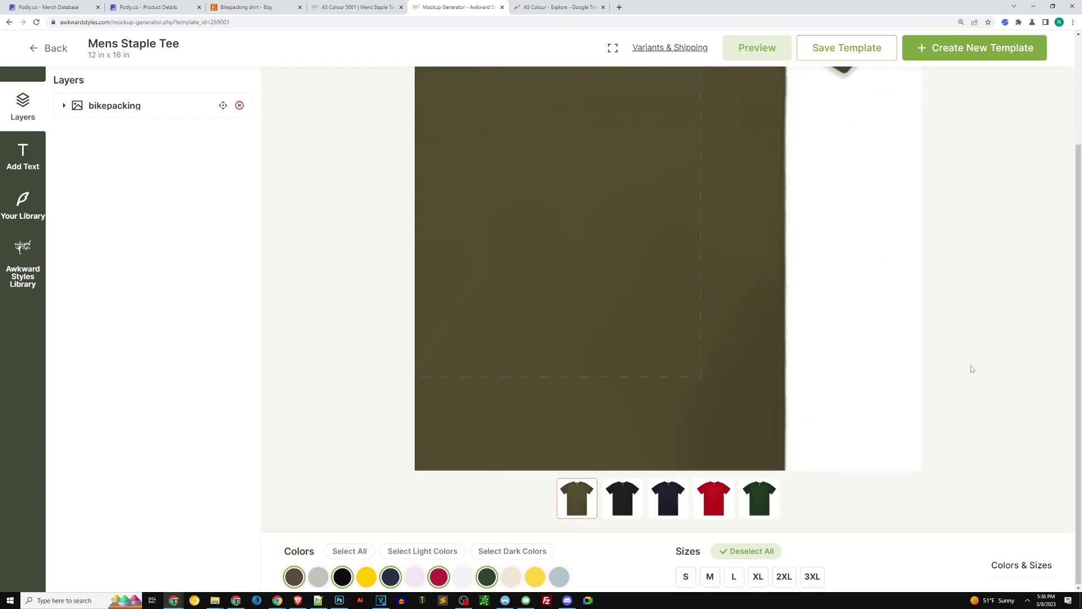
{"action": "scroll", "coordinate": [645, 356], "scroll_direction": "up", "scroll_amount": 2}
{"action": "scroll", "coordinate": [1039, 325], "scroll_direction": "up", "scroll_amount": 1}
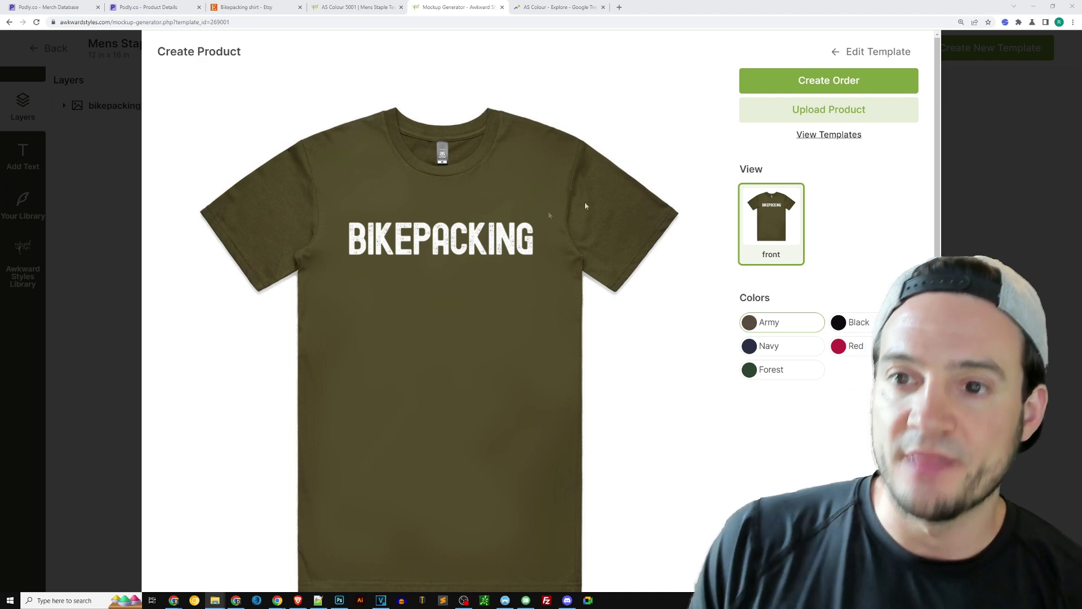
Start uploading the new product to the MDSVGShop Etsy store
{"action": "left_click", "coordinate": [842, 113]}
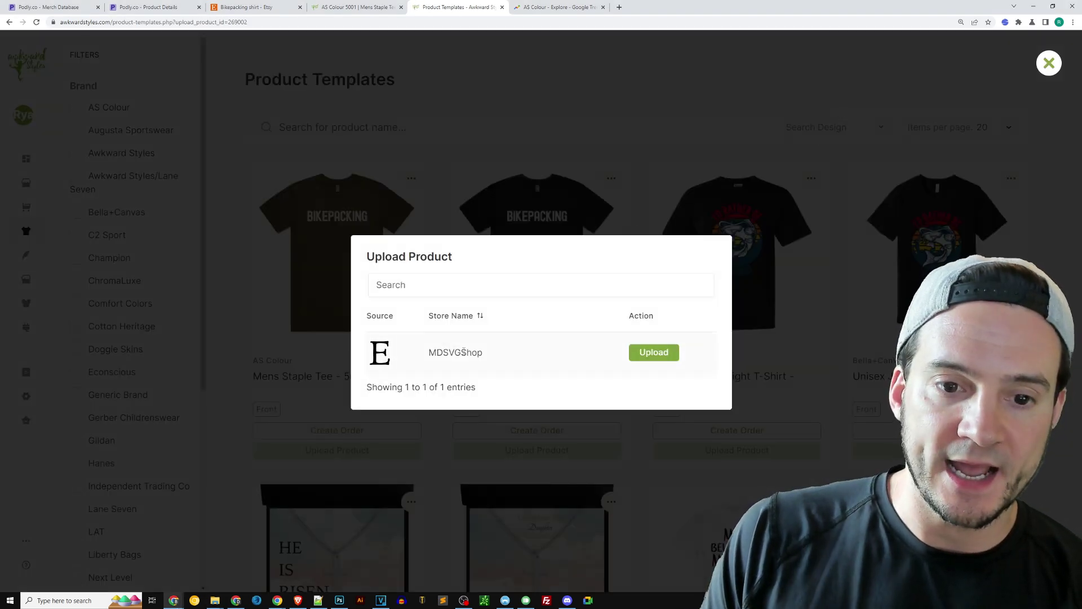
{"action": "double_click", "coordinate": [463, 352]}
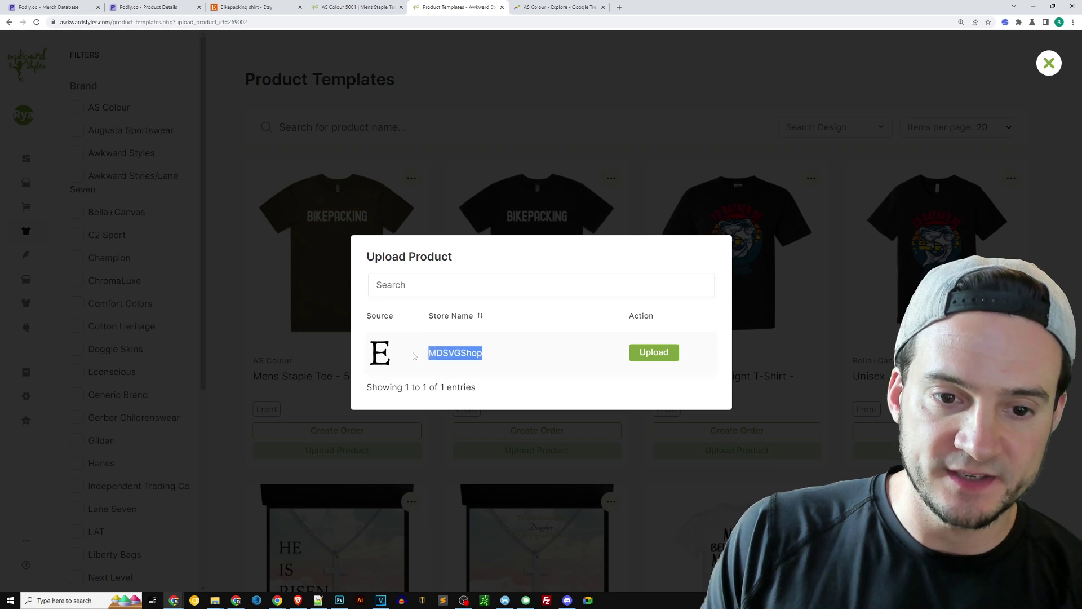
{"action": "left_click", "coordinate": [655, 353]}
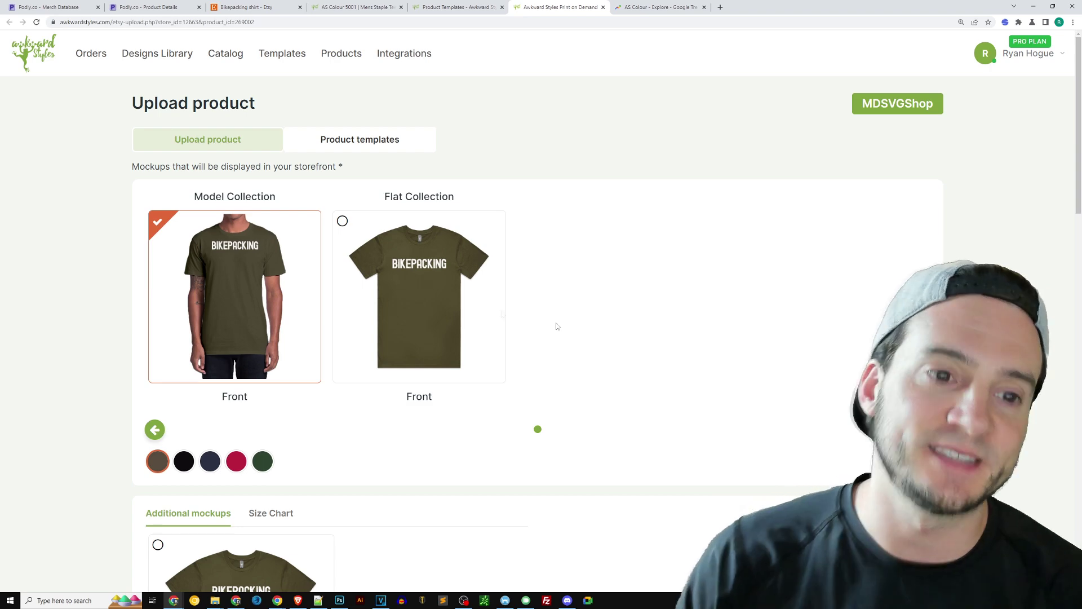
Select the Flat Collection as the mockups displayed in the storefront
{"action": "scroll", "coordinate": [86, 220], "scroll_direction": "down", "scroll_amount": 1}
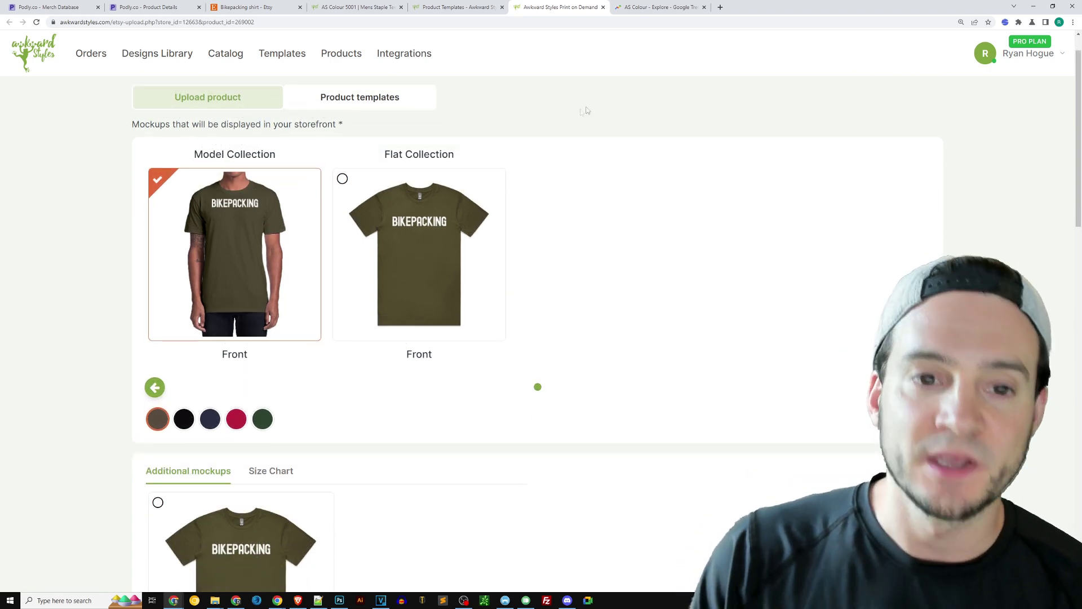
{"action": "left_click", "coordinate": [431, 200]}
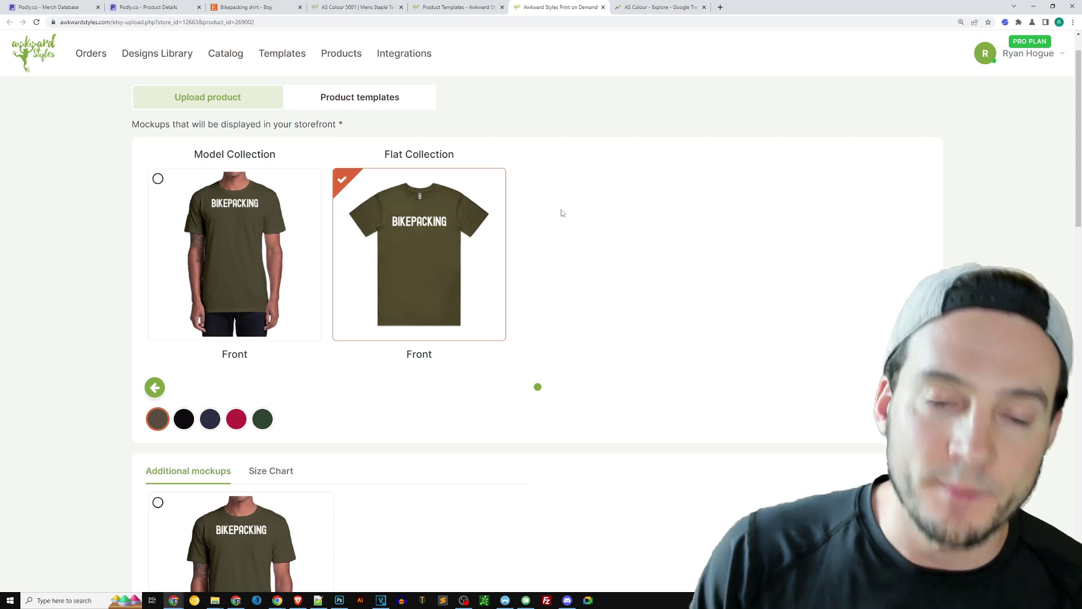
Look over the name, model number and photos on the AS Colour 5001 Mens Staple Tee product page
{"action": "left_click", "coordinate": [352, 7]}
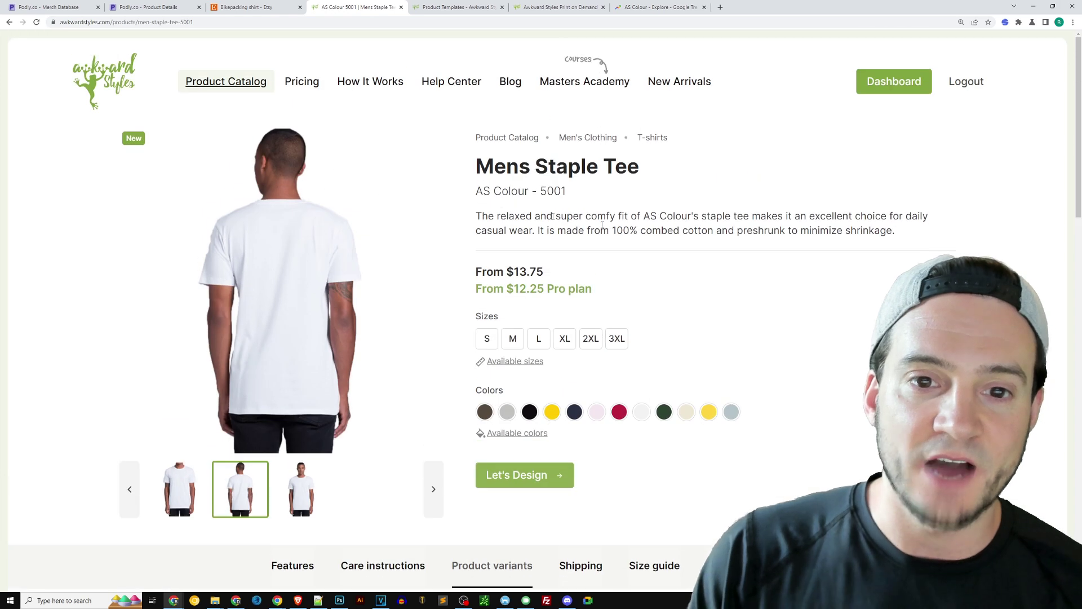
{"action": "triple_click", "coordinate": [570, 193]}
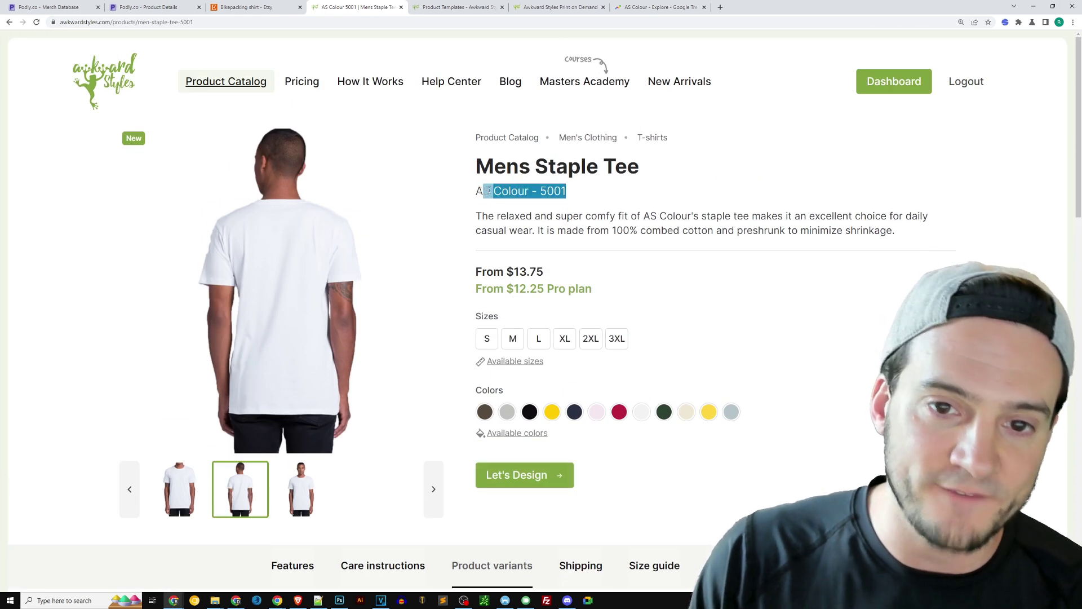
{"action": "left_click", "coordinate": [571, 194]}
{"action": "left_click_drag", "start_coordinate": [477, 166], "coordinate": [647, 168]}
{"action": "left_click", "coordinate": [679, 178]}
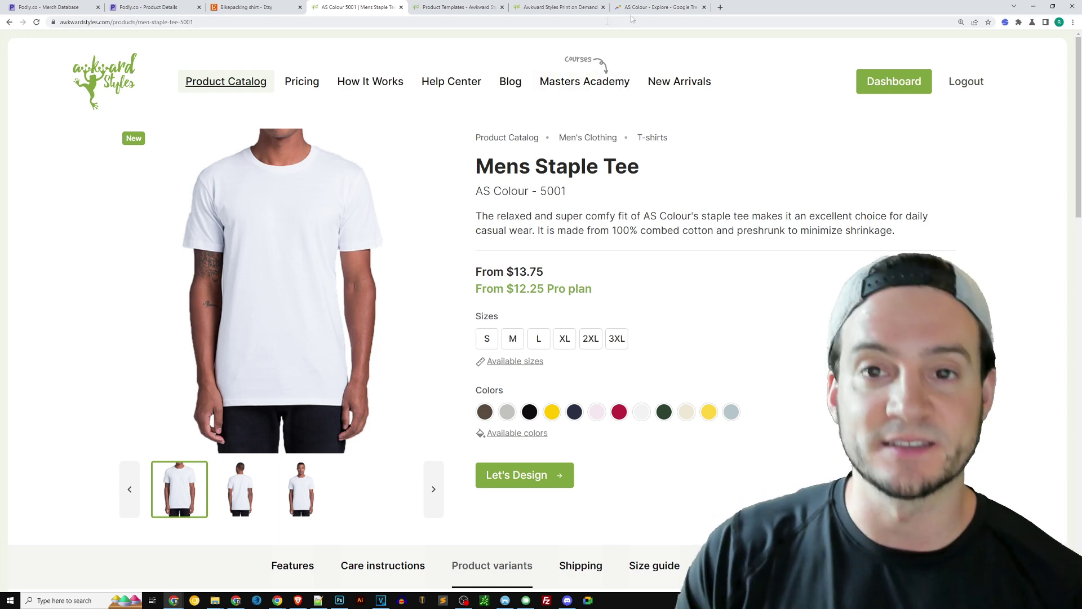
Choose the Model Collection mockups for the storefront on the upload page, try black and navy, and set the mockup color to Army
{"action": "left_click", "coordinate": [563, 8]}
{"action": "left_click", "coordinate": [262, 179]}
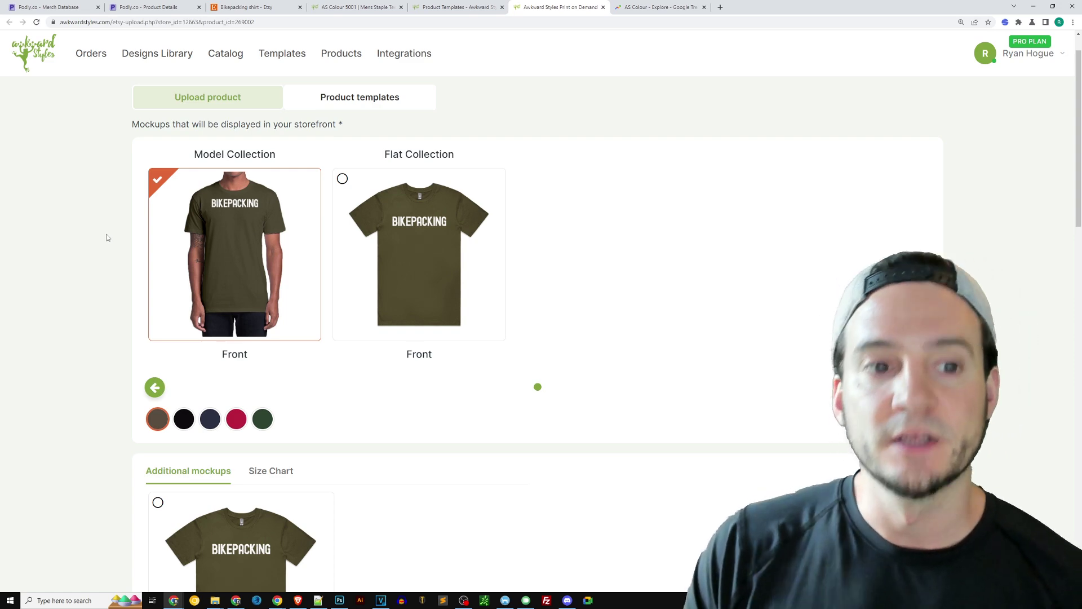
{"action": "scroll", "coordinate": [118, 243], "scroll_direction": "down", "scroll_amount": 3}
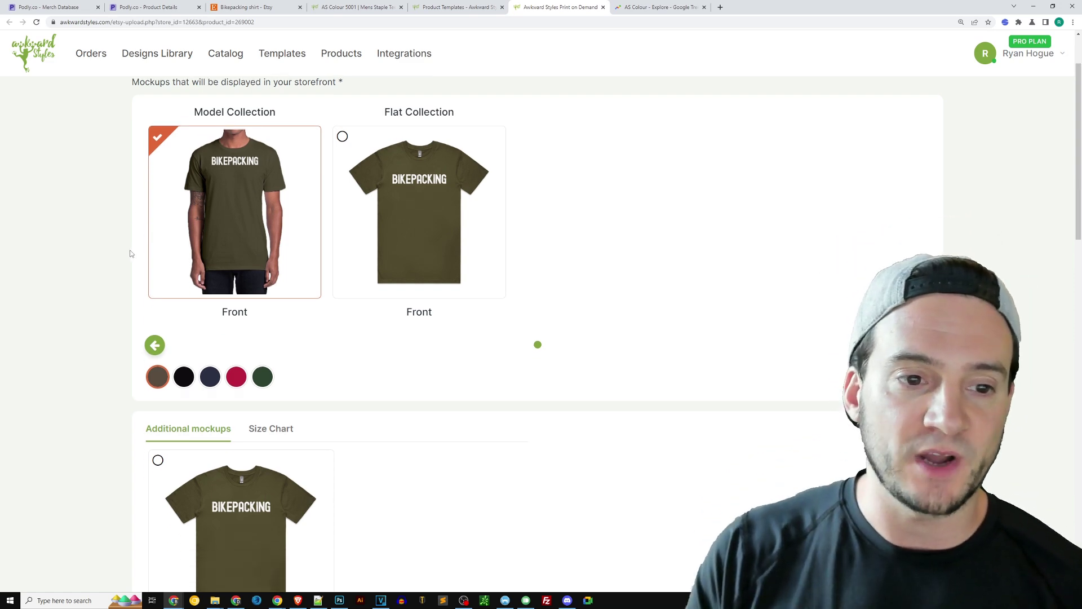
{"action": "scroll", "coordinate": [158, 242], "scroll_direction": "down", "scroll_amount": 1}
{"action": "scroll", "coordinate": [160, 242], "scroll_direction": "up", "scroll_amount": 2}
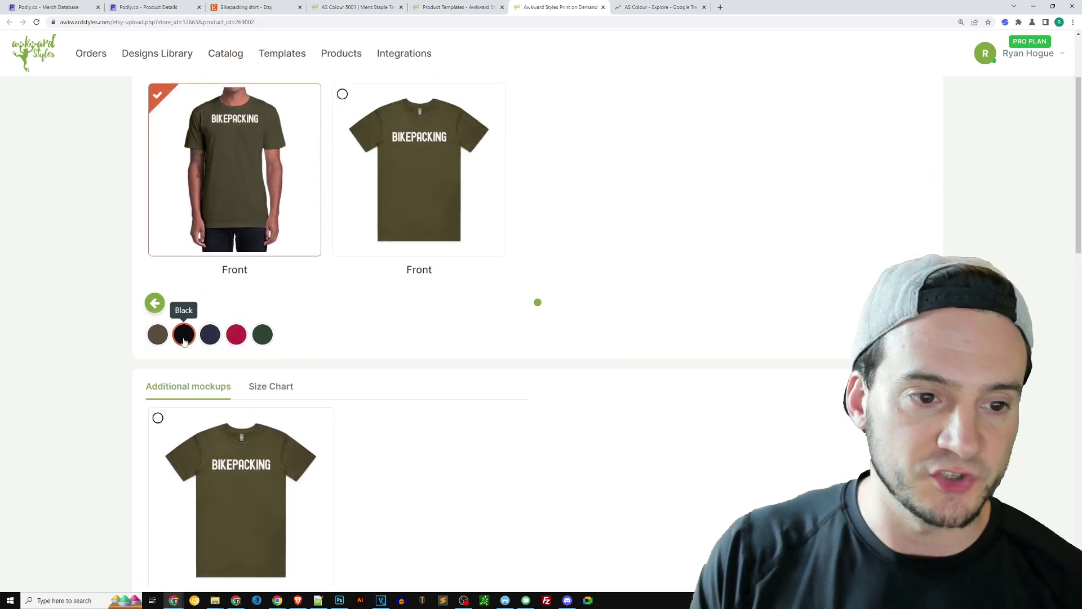
{"action": "left_click", "coordinate": [184, 334]}
{"action": "left_click", "coordinate": [211, 336]}
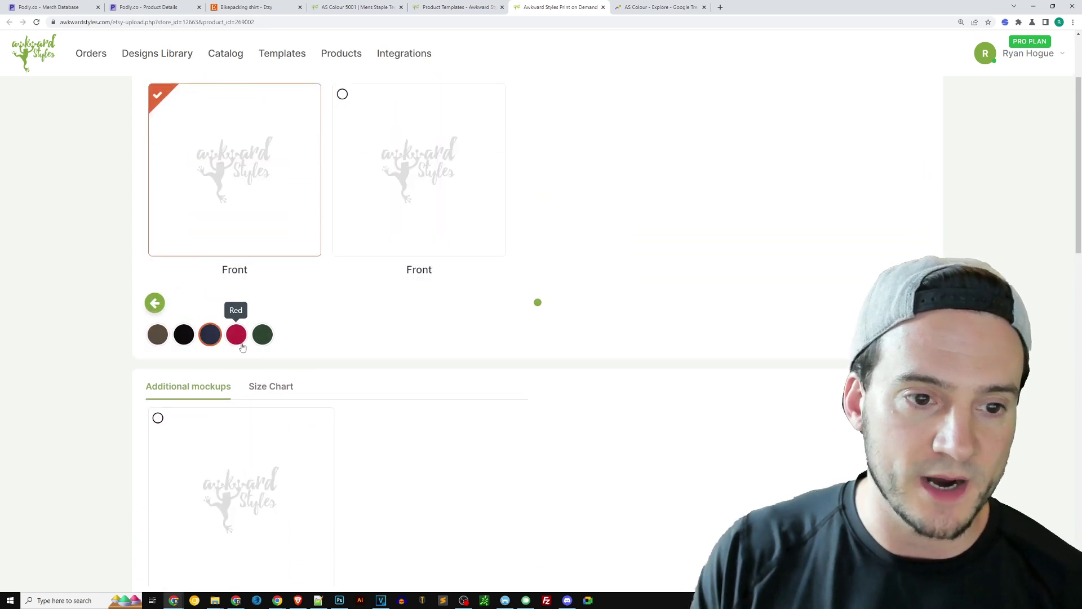
{"action": "left_click", "coordinate": [158, 335]}
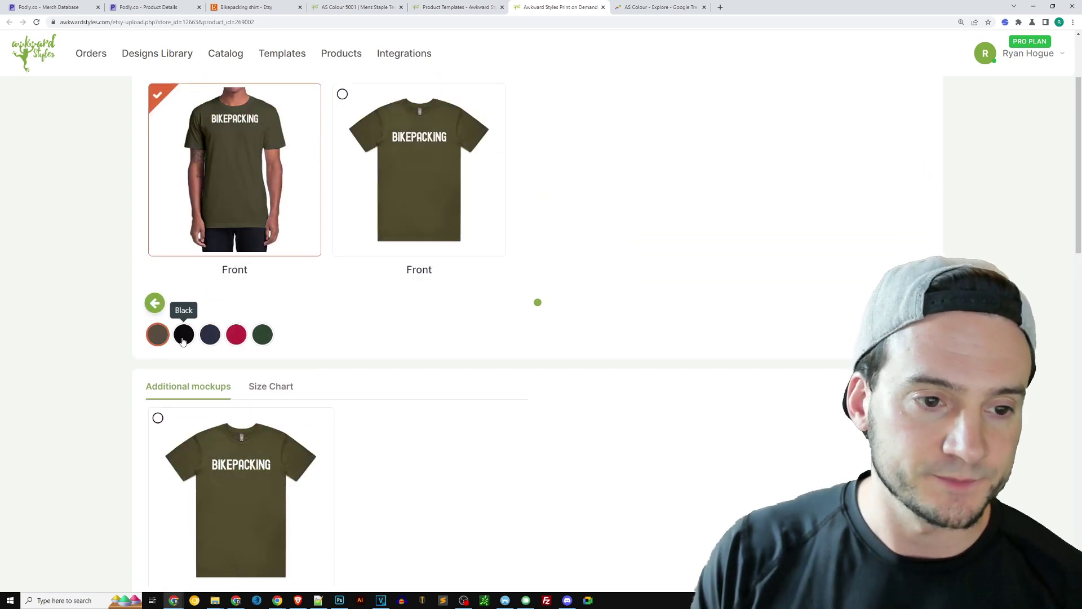
Include the flat Army shirt image as an additional mockup for the listing
{"action": "scroll", "coordinate": [98, 283], "scroll_direction": "down", "scroll_amount": 3}
{"action": "scroll", "coordinate": [99, 283], "scroll_direction": "down", "scroll_amount": 2}
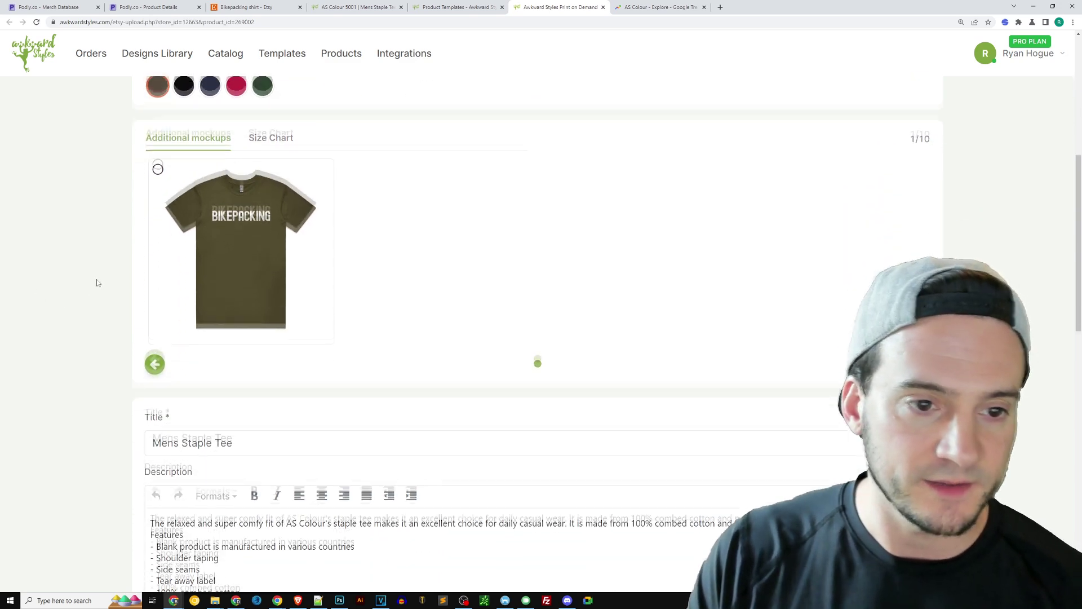
{"action": "scroll", "coordinate": [97, 282], "scroll_direction": "up", "scroll_amount": 2}
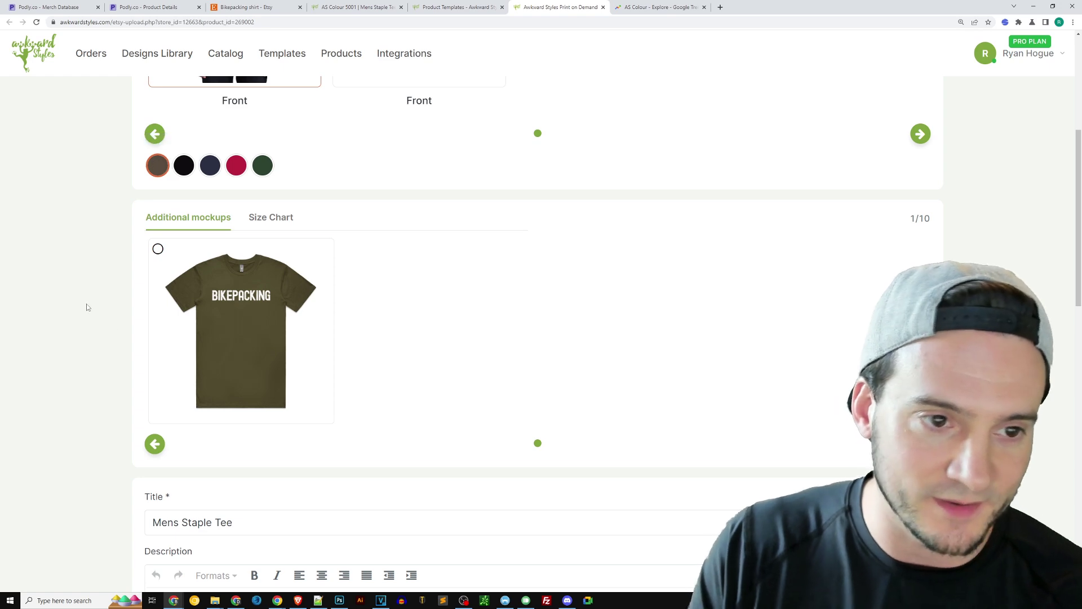
{"action": "left_click", "coordinate": [251, 296]}
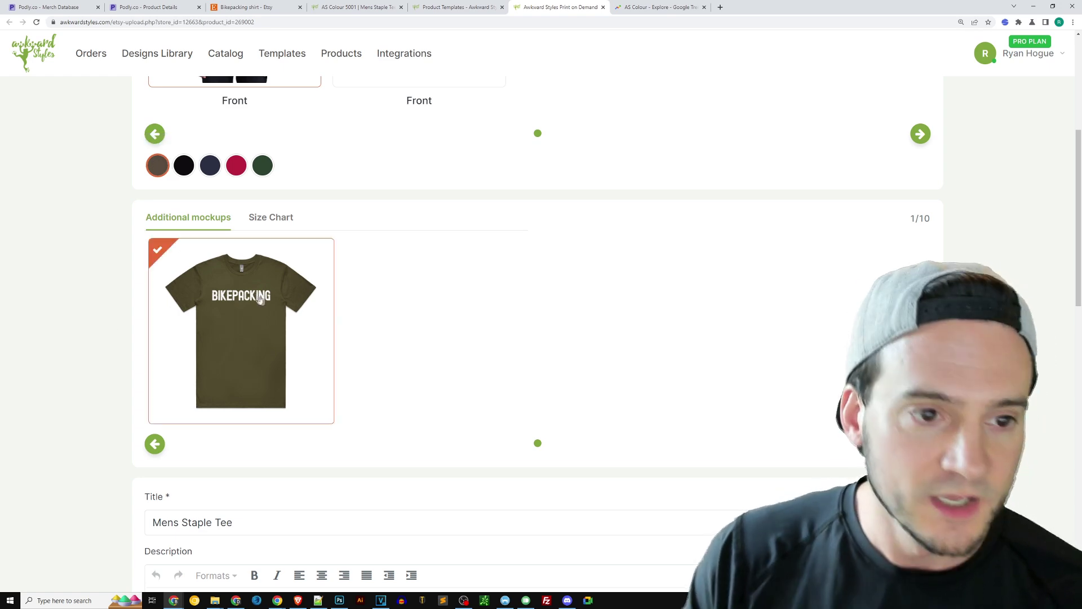
Add the imperial size chart to the listing images
{"action": "left_click", "coordinate": [275, 220]}
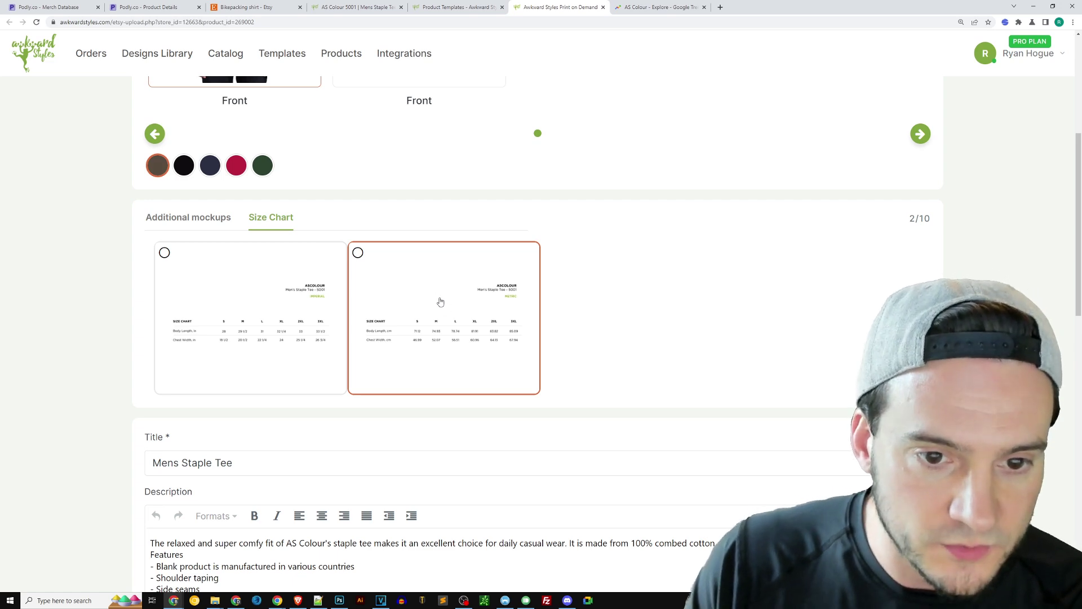
{"action": "left_click", "coordinate": [260, 329]}
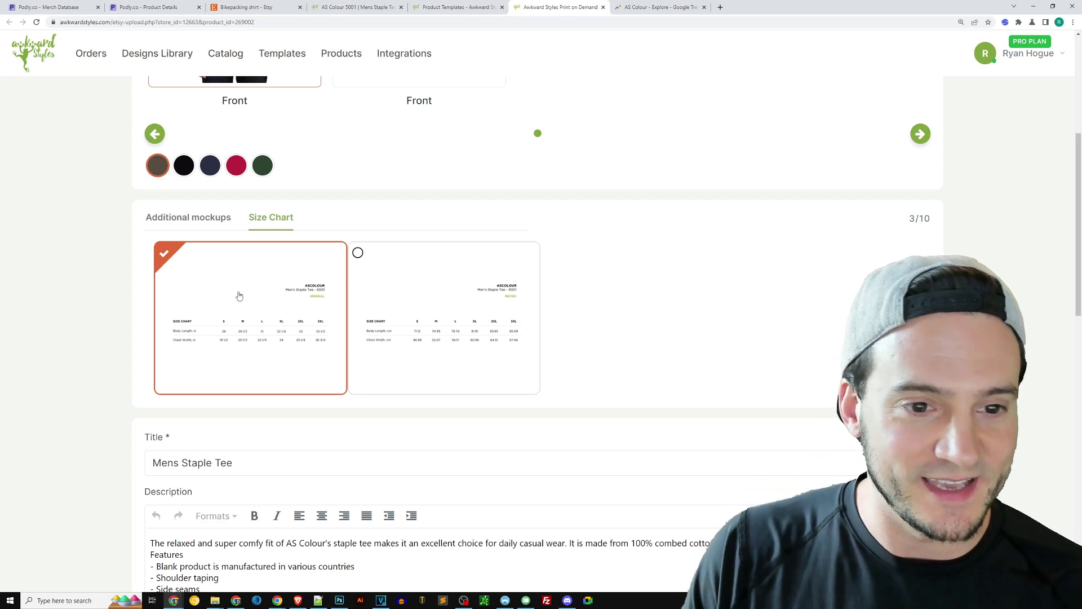
{"action": "scroll", "coordinate": [174, 327], "scroll_direction": "down", "scroll_amount": 4}
{"action": "scroll", "coordinate": [100, 291], "scroll_direction": "down", "scroll_amount": 2}
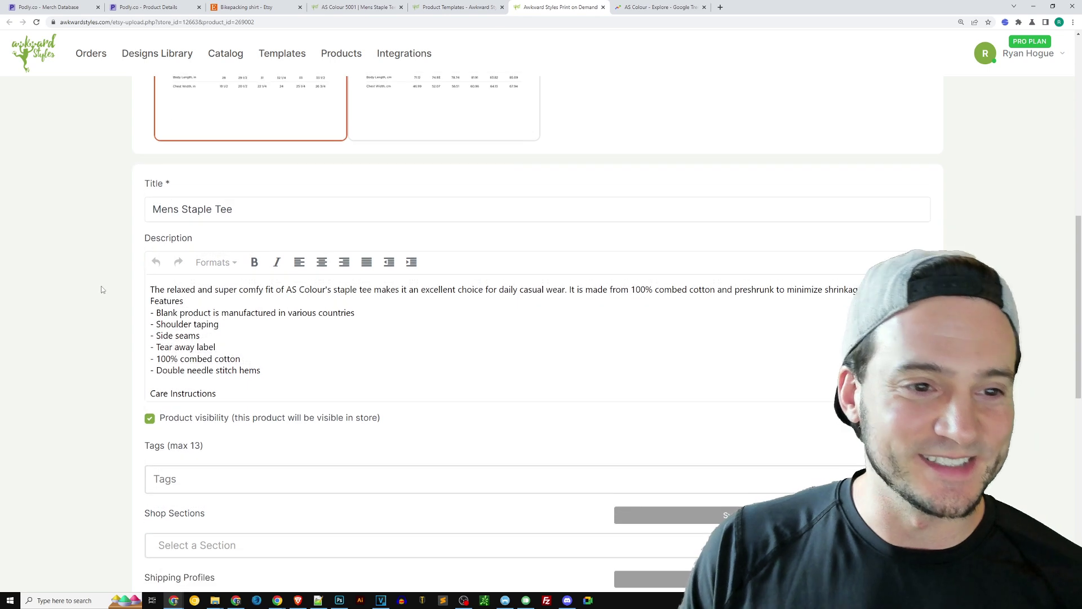
Replace the listing title with "Bikepacking Tshirt"
{"action": "scroll", "coordinate": [141, 260], "scroll_direction": "up", "scroll_amount": 2}
{"action": "left_click_drag", "start_coordinate": [245, 292], "coordinate": [47, 291]}
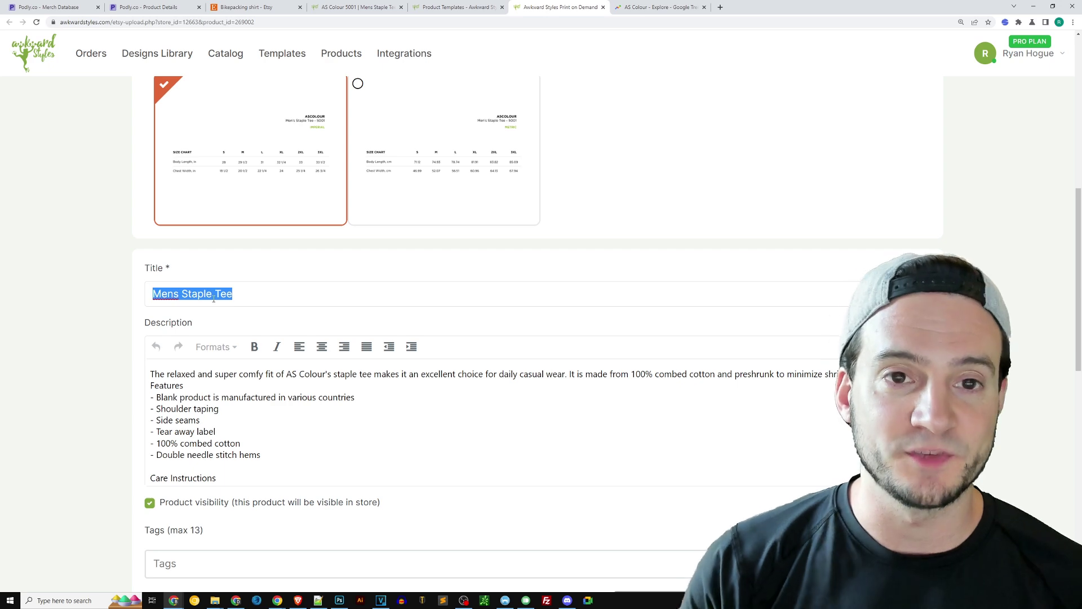
{"action": "type", "text": "?"}
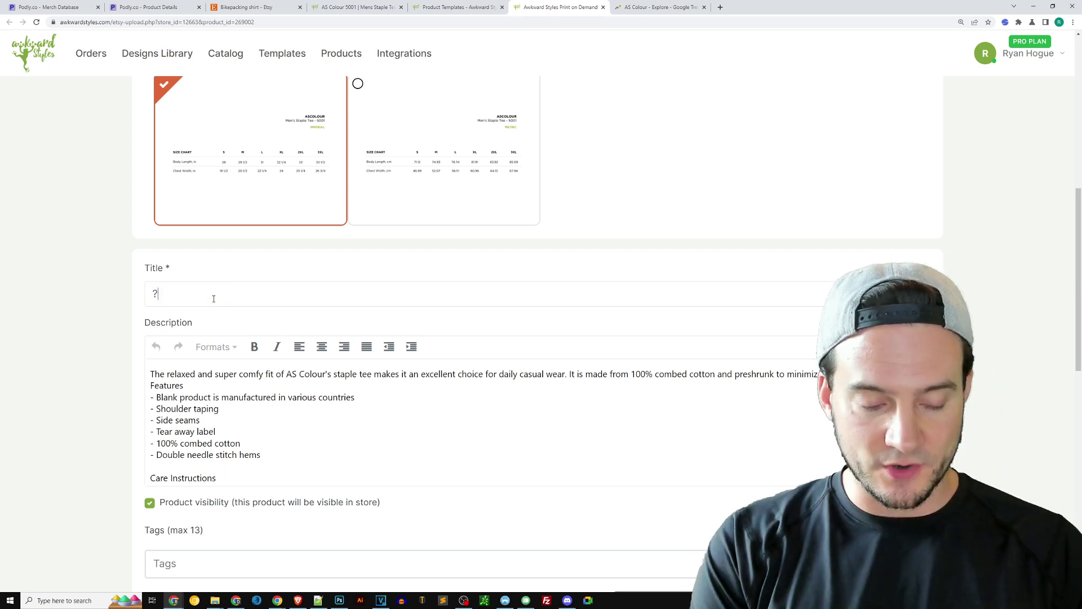
{"action": "type", "text": "ikepoacacking Tshirt"}
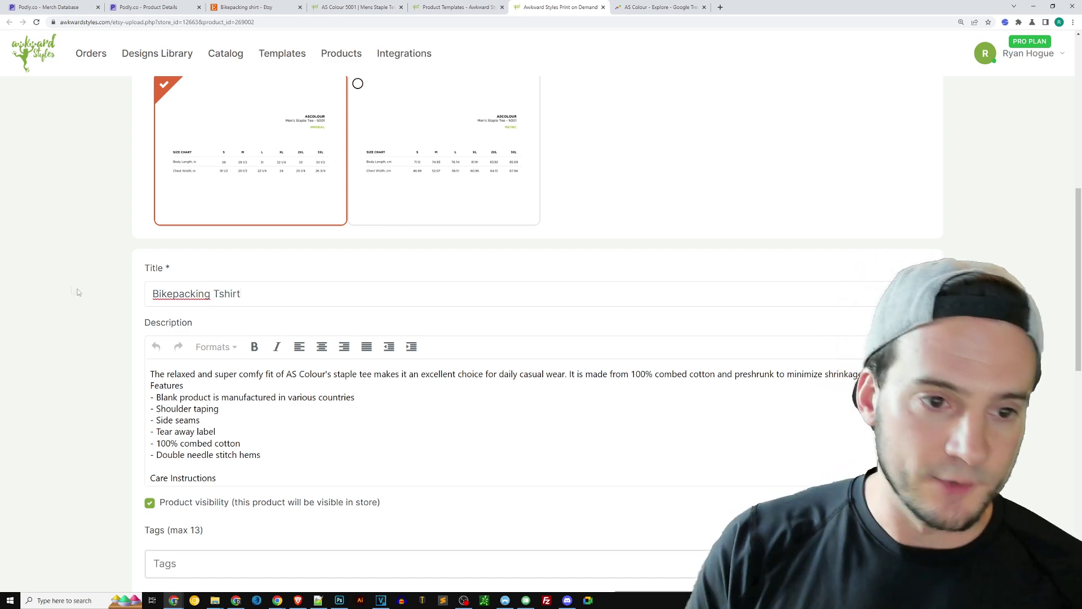
Add "bikepacking" as a tag for the listing
{"action": "scroll", "coordinate": [72, 291], "scroll_direction": "down", "scroll_amount": 4}
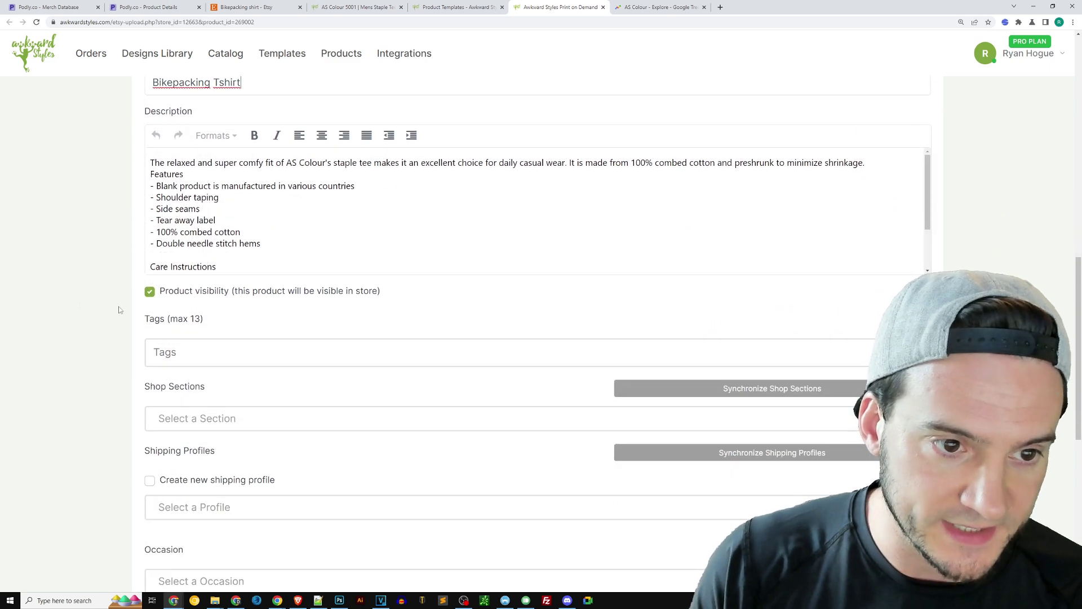
{"action": "left_click", "coordinate": [211, 349]}
{"action": "type", "text": "bikepacking"}
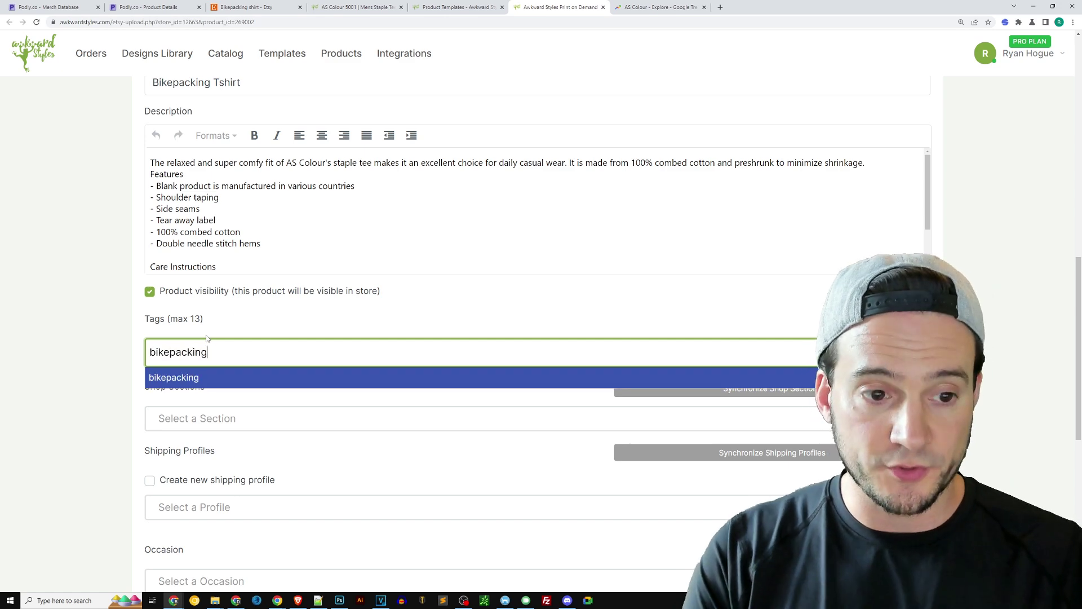
{"action": "key", "text": "Return"}
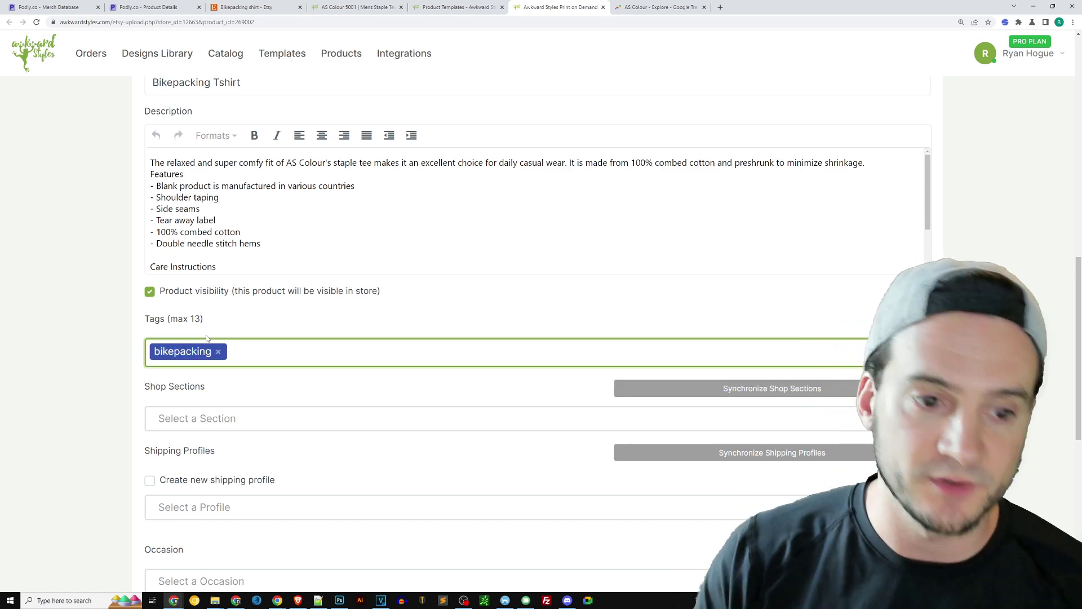
Check the available shop sections and assign the Awkward Styles T-Shirt (XS-XL) shipping profile to the listing
{"action": "scroll", "coordinate": [100, 358], "scroll_direction": "down", "scroll_amount": 2}
{"action": "left_click", "coordinate": [198, 302]}
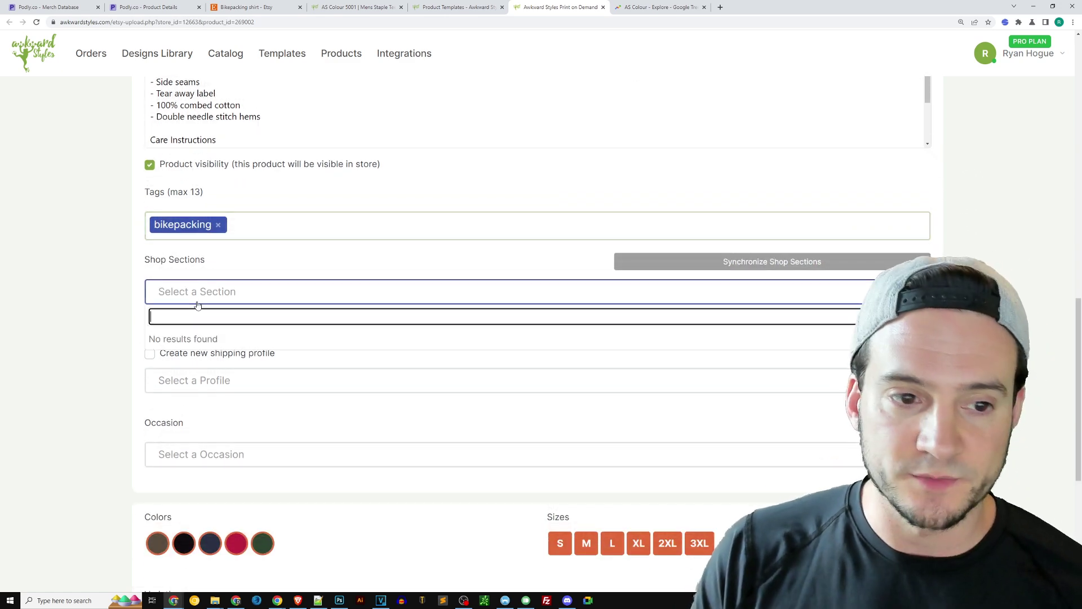
{"action": "left_click", "coordinate": [201, 302]}
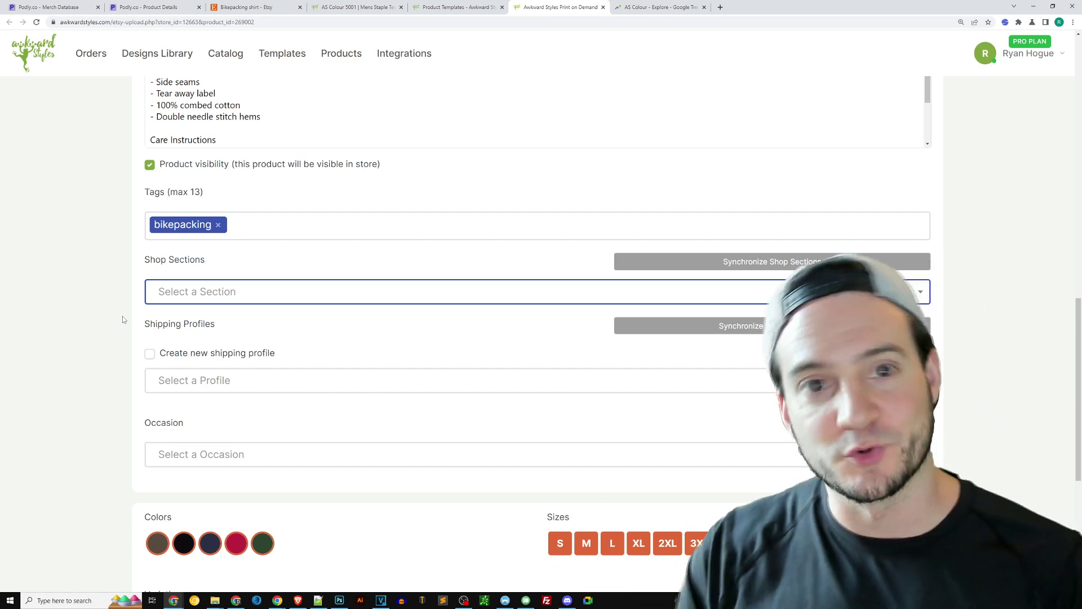
{"action": "scroll", "coordinate": [101, 311], "scroll_direction": "down", "scroll_amount": 1}
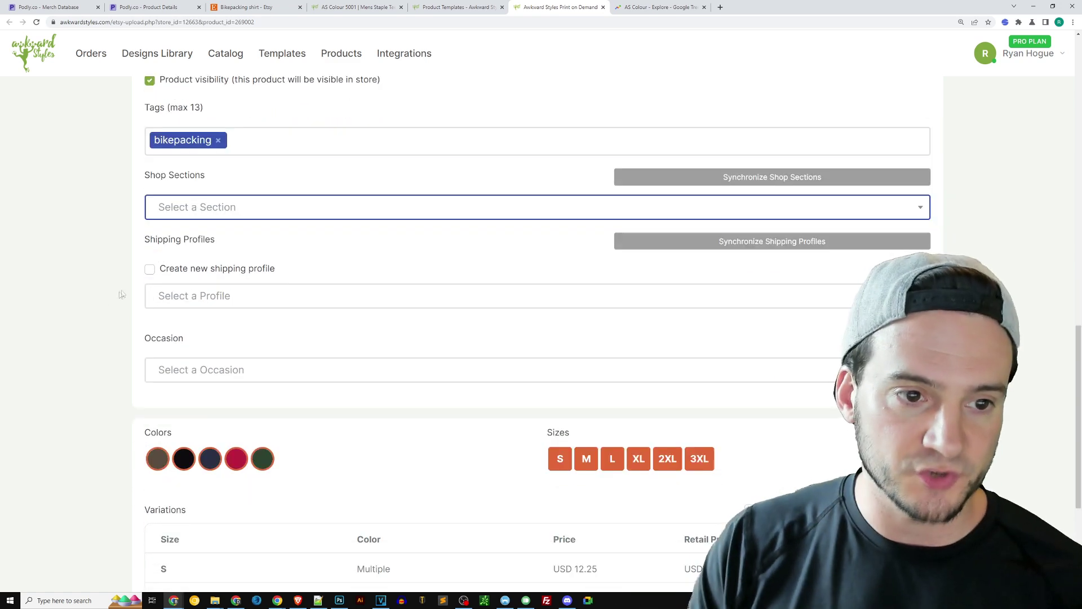
{"action": "left_click", "coordinate": [184, 297]}
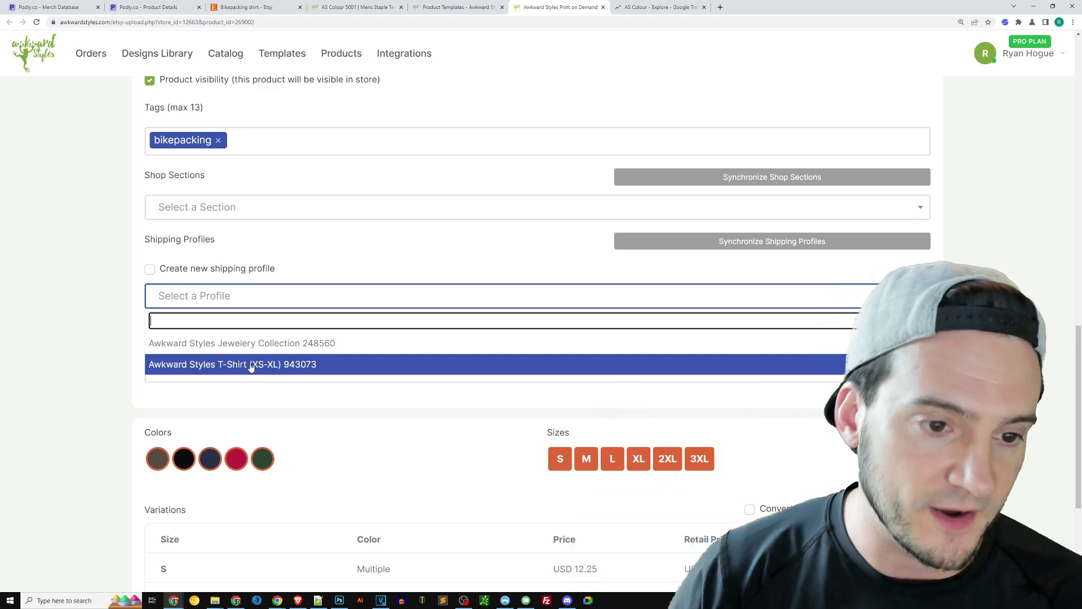
{"action": "left_click", "coordinate": [251, 365]}
Turn on price conversion to the store currency and expand the size S variations to compare base and retail prices
{"action": "scroll", "coordinate": [79, 299], "scroll_direction": "down", "scroll_amount": 2}
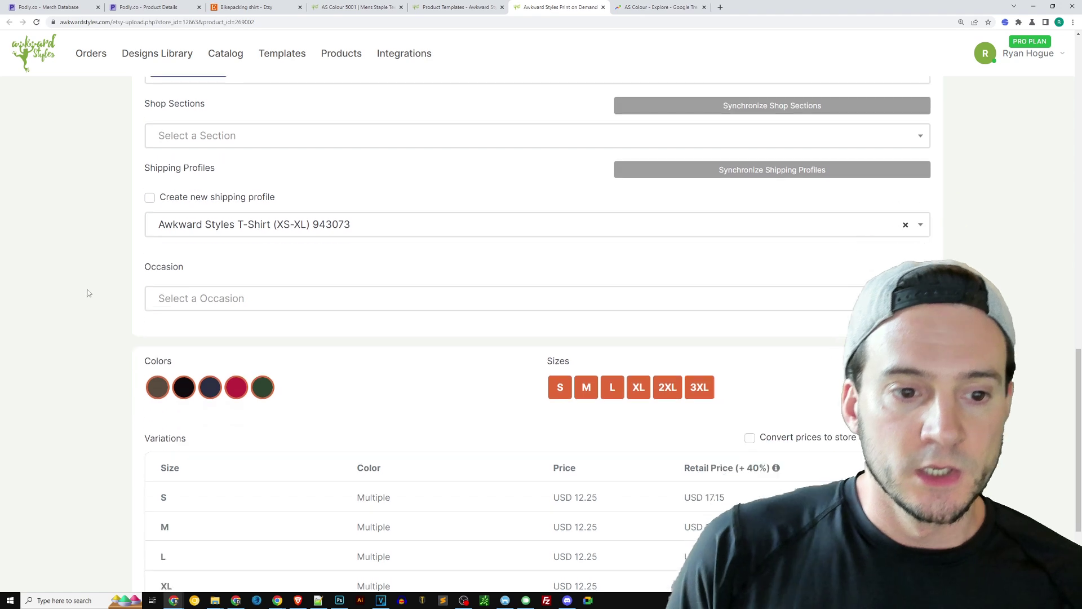
{"action": "scroll", "coordinate": [151, 280], "scroll_direction": "down", "scroll_amount": 2}
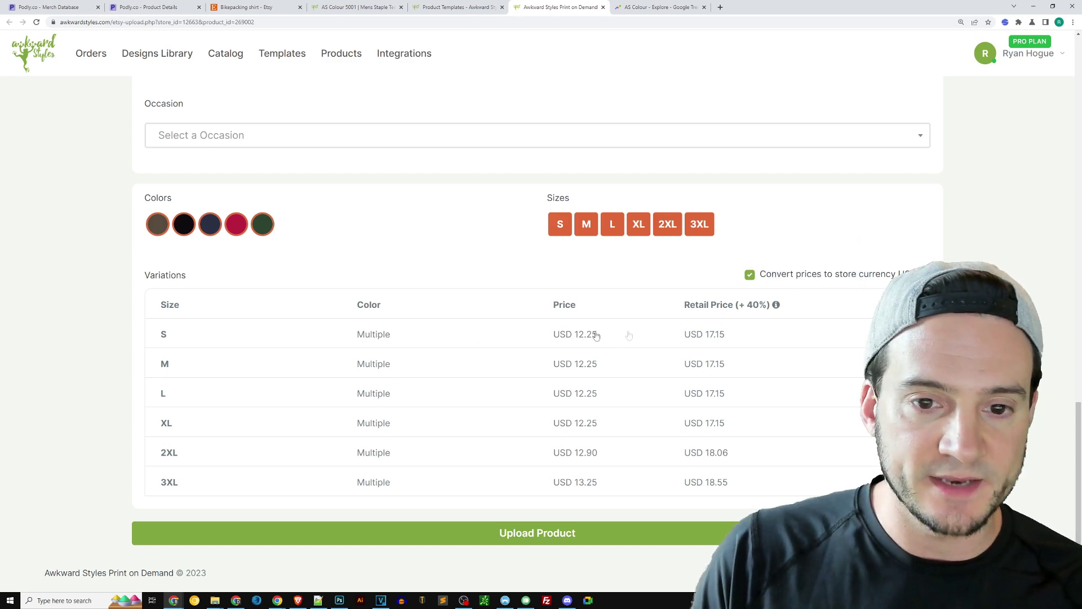
{"action": "left_click", "coordinate": [720, 335]}
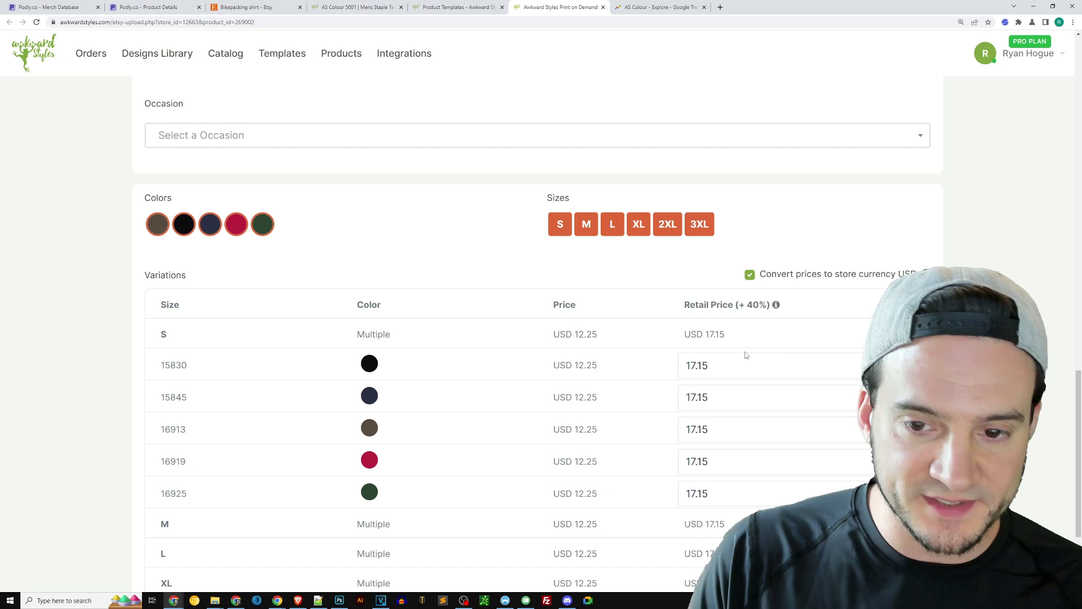
{"action": "left_click_drag", "start_coordinate": [605, 370], "coordinate": [576, 365]}
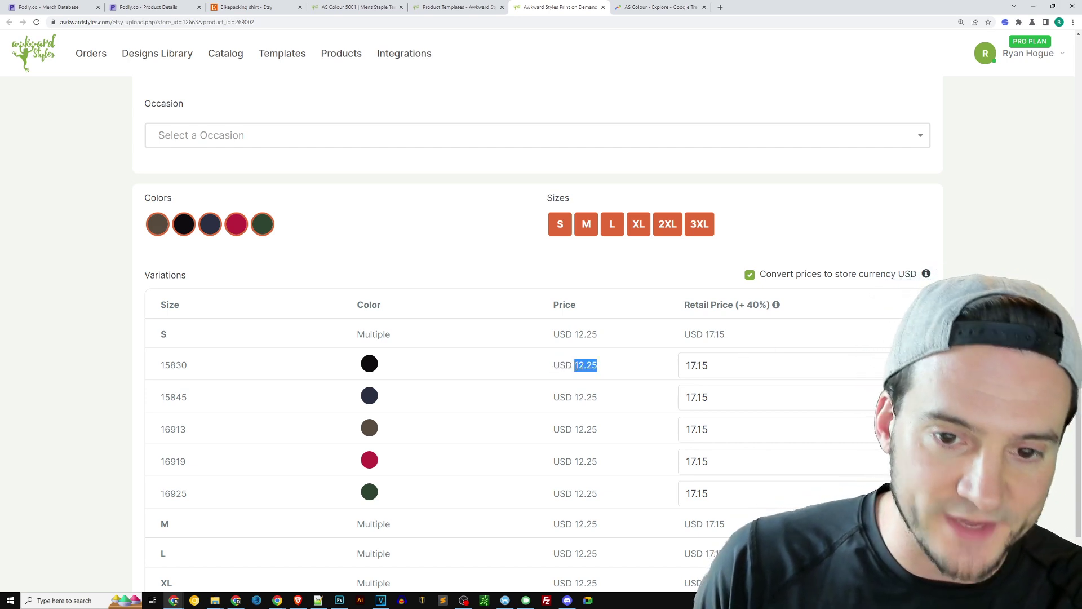
{"action": "left_click_drag", "start_coordinate": [730, 361], "coordinate": [619, 356]}
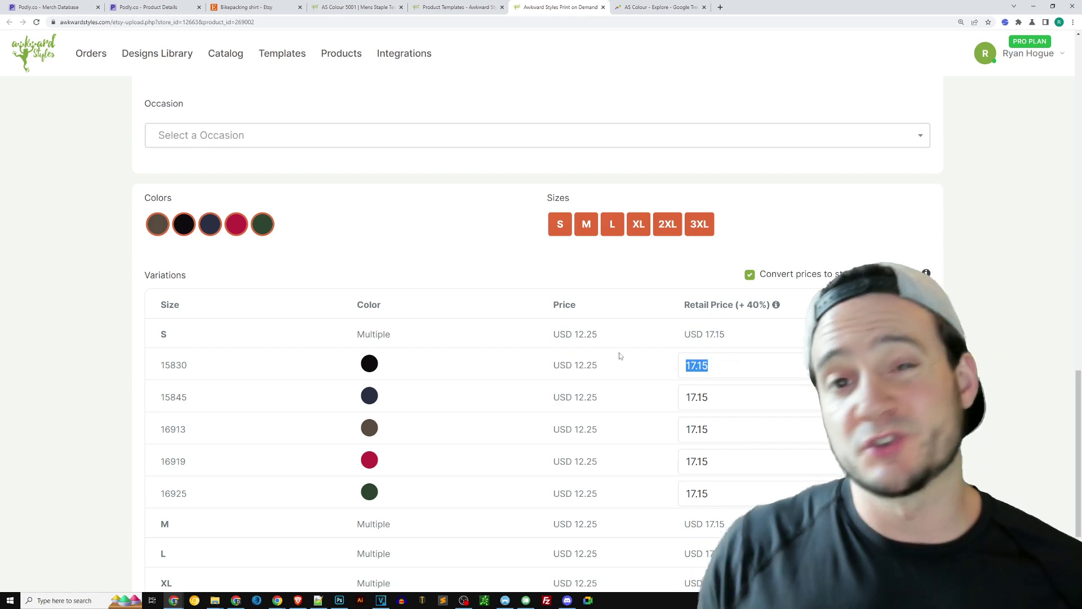
Review the shipping profile choices alongside the size variations, keeping the current T-Shirt profile
{"action": "scroll", "coordinate": [619, 356], "scroll_direction": "up", "scroll_amount": 3}
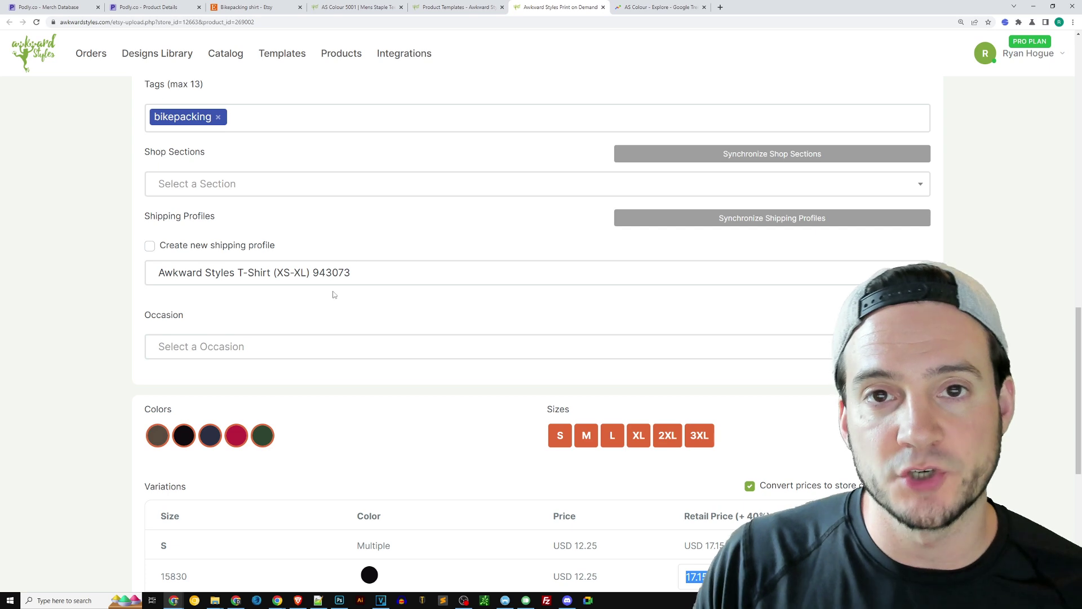
{"action": "scroll", "coordinate": [362, 301], "scroll_direction": "down", "scroll_amount": 3}
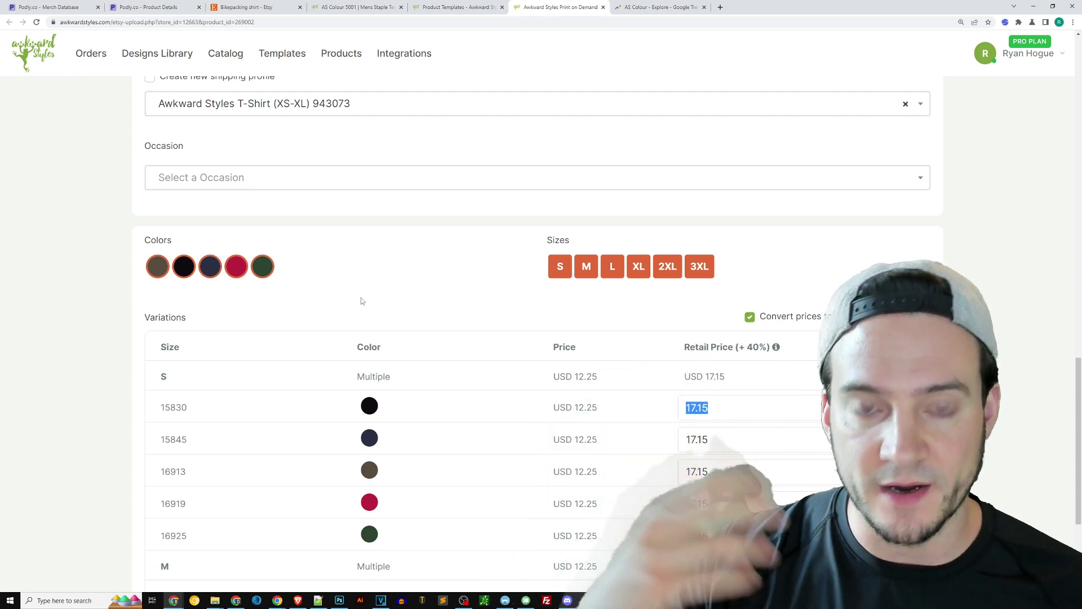
{"action": "scroll", "coordinate": [151, 299], "scroll_direction": "down", "scroll_amount": 3}
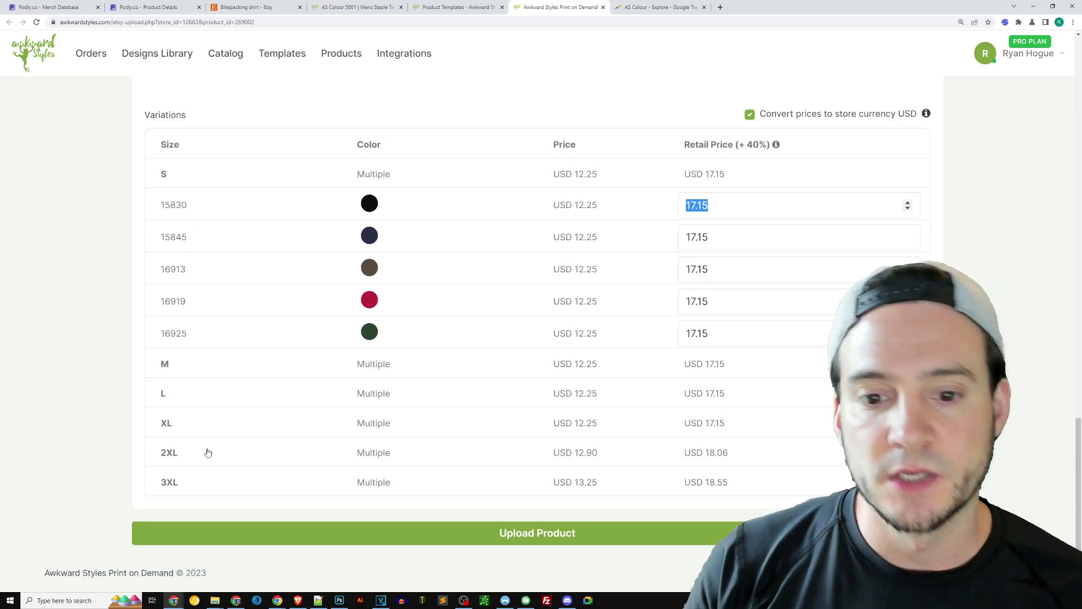
{"action": "scroll", "coordinate": [351, 249], "scroll_direction": "up", "scroll_amount": 4}
{"action": "left_click", "coordinate": [347, 207]}
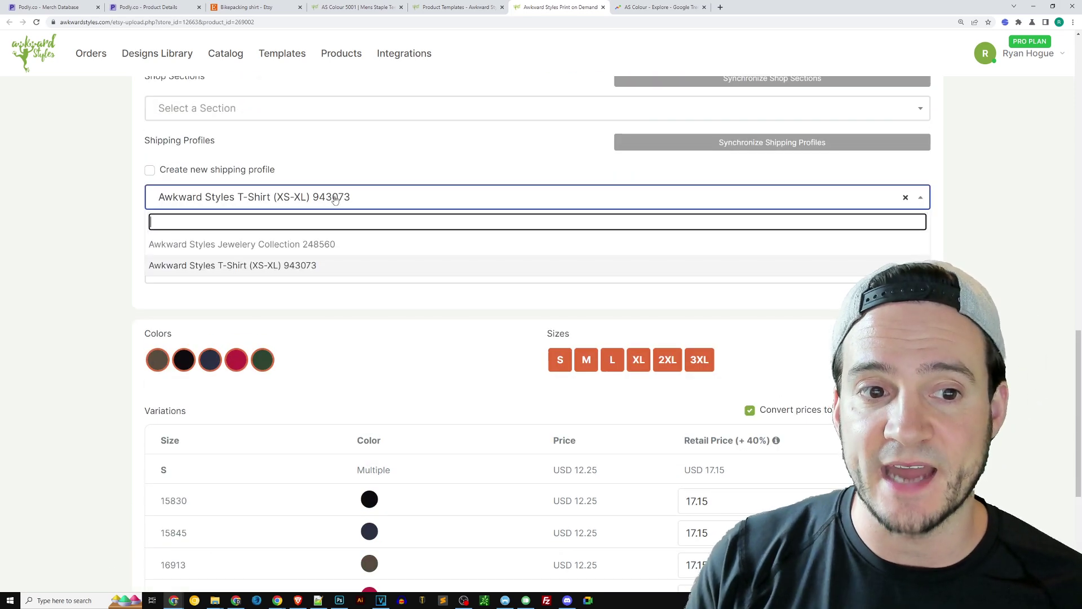
{"action": "left_click", "coordinate": [201, 292]}
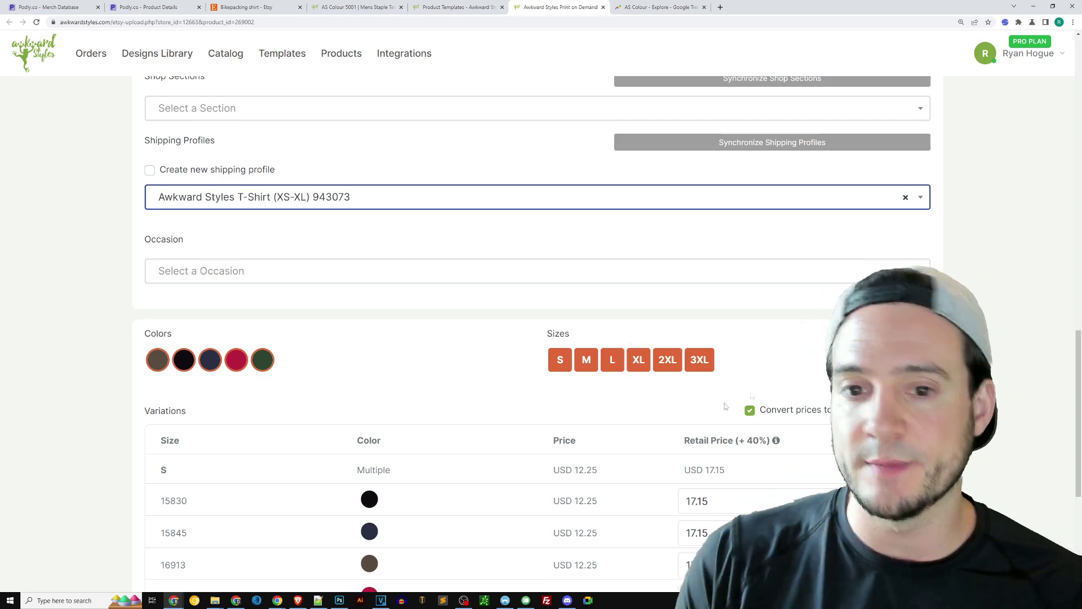
Set the retail price of all five size S color variations to 21.99
{"action": "scroll", "coordinate": [649, 393], "scroll_direction": "down", "scroll_amount": 4}
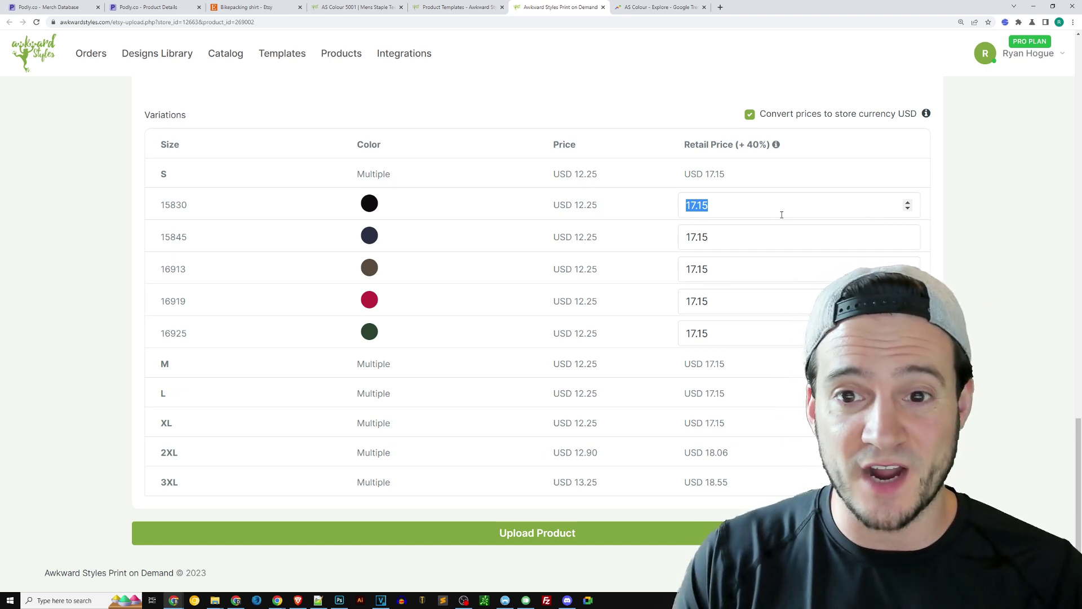
{"action": "key", "text": "ctrl+a"}
{"action": "key", "text": "ctrl+c"}
{"action": "key", "text": "Tab"}
{"action": "key", "text": "ctrl+v"}
{"action": "left_click_drag", "start_coordinate": [723, 267], "coordinate": [698, 269]}
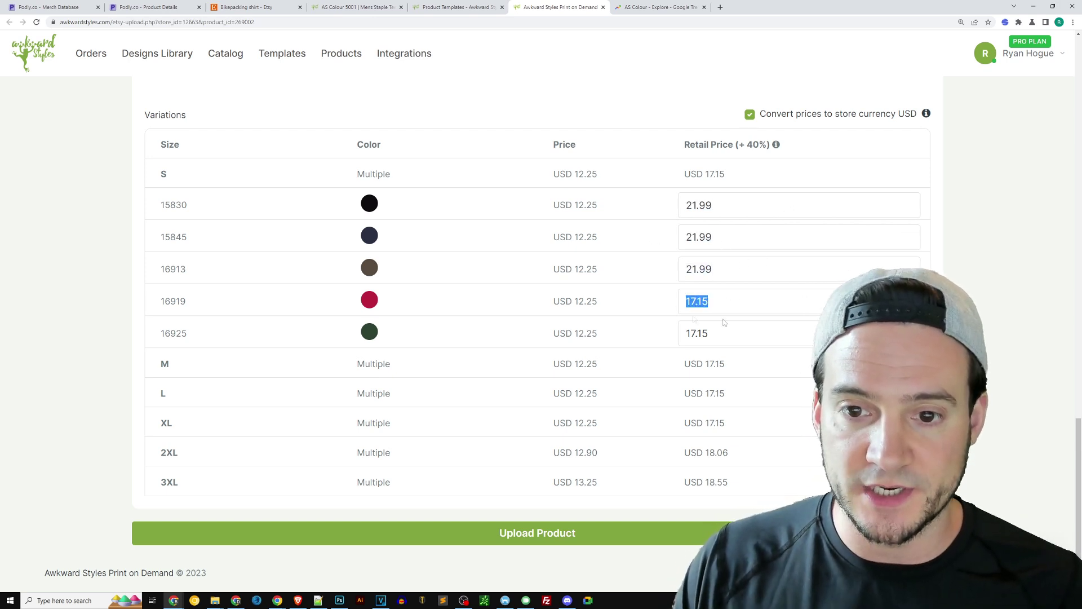
{"action": "key", "text": "ctrl+v"}
{"action": "key", "text": "Tab"}
{"action": "key", "text": "ctrl+v"}
Expand the size M variations and set the retail price of all five colors to 21.99
{"action": "left_click", "coordinate": [709, 370]}
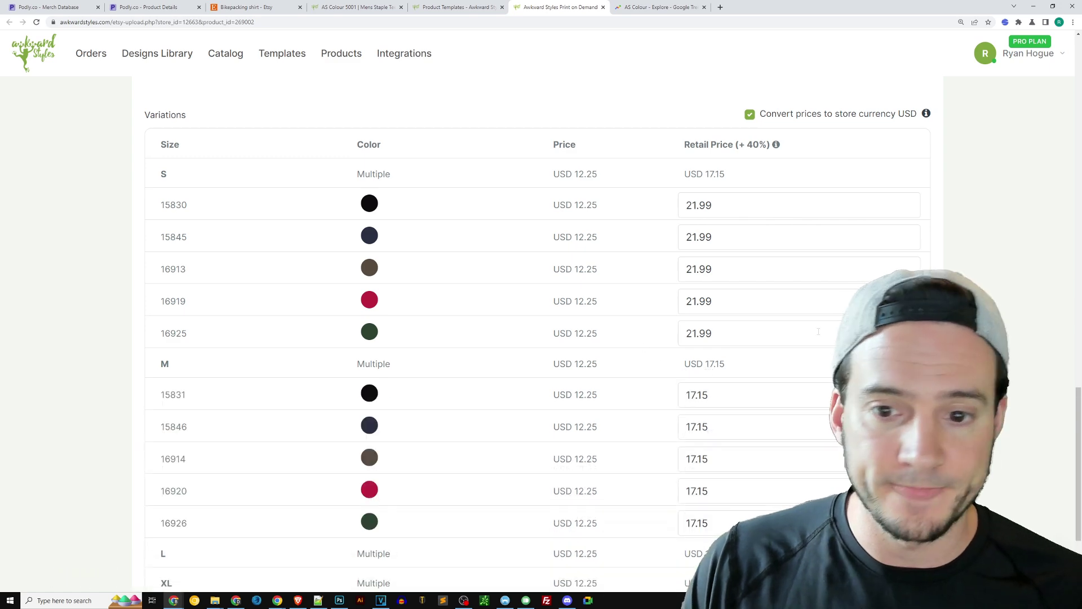
{"action": "scroll", "coordinate": [726, 315], "scroll_direction": "down", "scroll_amount": 2}
{"action": "left_click", "coordinate": [739, 317]}
{"action": "key", "text": "ctrl+a"}
{"action": "key", "text": "ctrl+v"}
{"action": "key", "text": "Tab"}
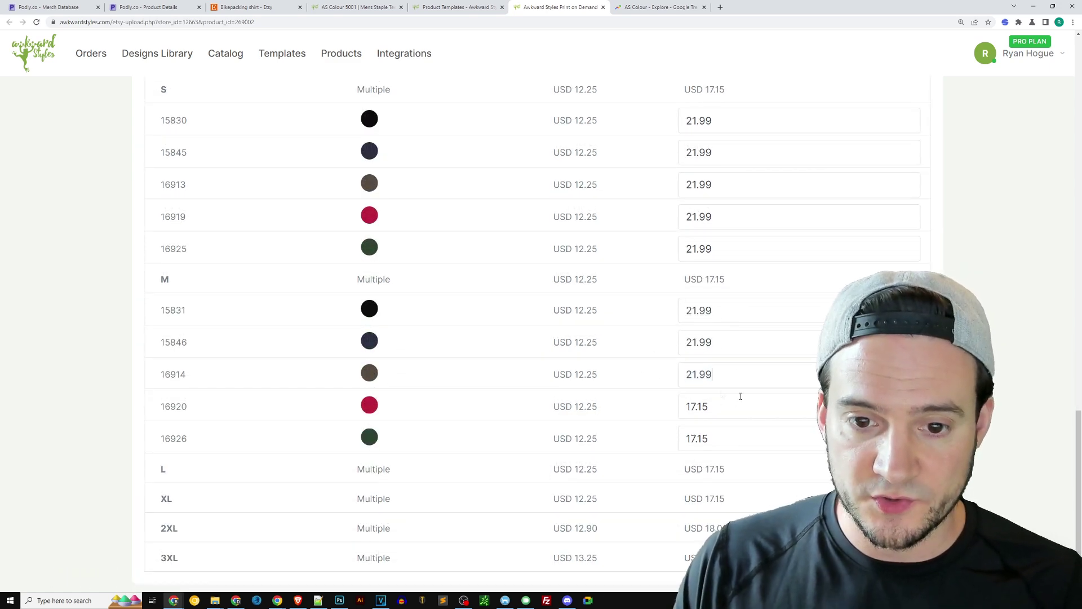
{"action": "key", "text": "Tab"}
{"action": "key", "text": "ctrl+v"}
{"action": "key", "text": "Tab"}
{"action": "key", "text": "ctrl+v"}
Expand the size L variations and set the retail price of every color to 21.99
{"action": "scroll", "coordinate": [719, 394], "scroll_direction": "down", "scroll_amount": 1}
{"action": "left_click", "coordinate": [719, 389]}
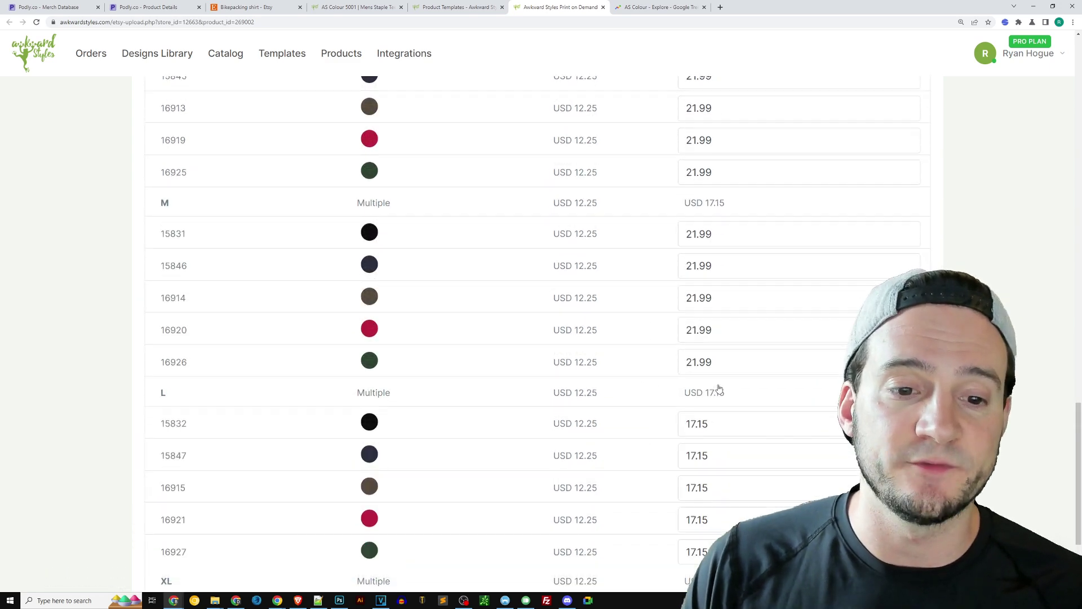
{"action": "scroll", "coordinate": [719, 389], "scroll_direction": "down", "scroll_amount": 2}
{"action": "left_click", "coordinate": [731, 305]}
{"action": "key", "text": "ctrl+a"}
{"action": "key", "text": "ctrl+v"}
{"action": "left_click", "coordinate": [723, 326]}
{"action": "key", "text": "ctrl+v"}
{"action": "key", "text": "Tab"}
{"action": "key", "text": "ctrl+v"}
{"action": "key", "text": "Tab"}
{"action": "type", "text": "21.94"}
{"action": "scroll", "coordinate": [723, 435], "scroll_direction": "down", "scroll_amount": 1}
{"action": "key", "text": "ctrl+a"}
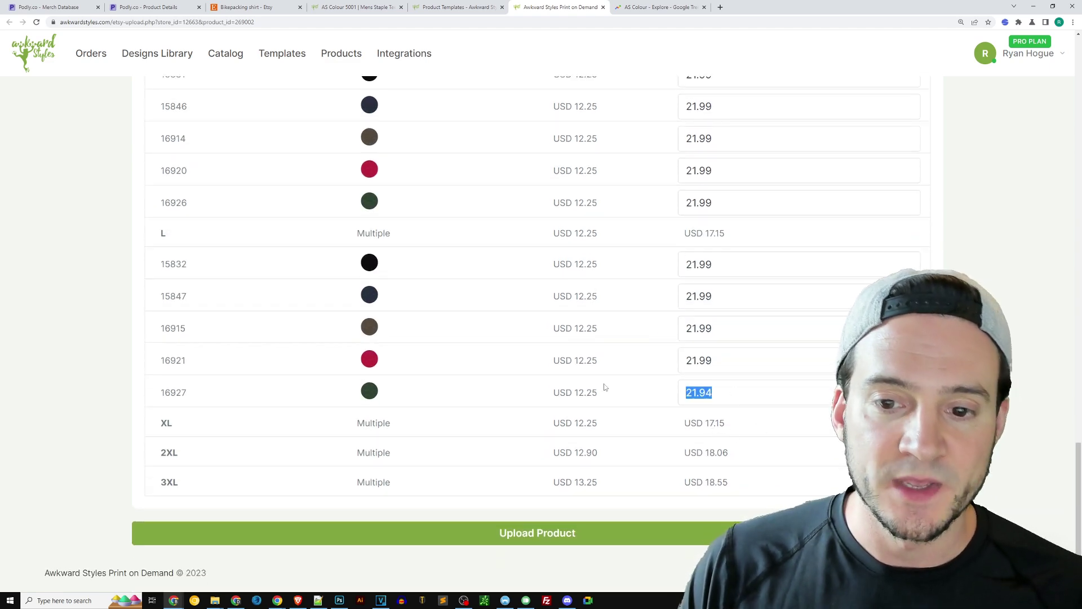
{"action": "key", "text": "ctrl+v"}
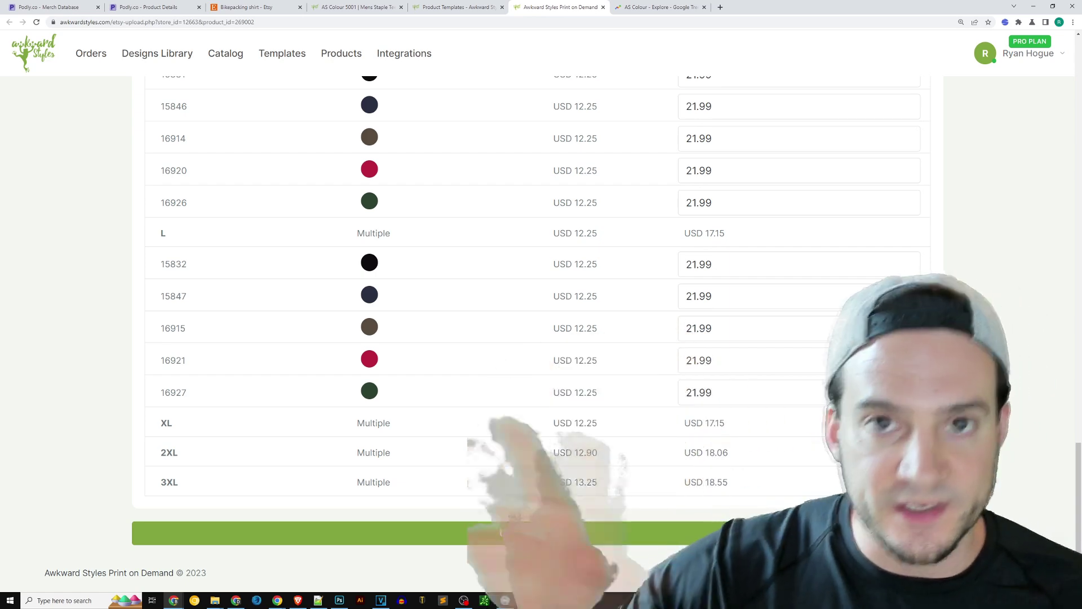
Expand the size XL variations and set the retail price of every color to 21.99
{"action": "left_click", "coordinate": [713, 425]}
{"action": "scroll", "coordinate": [810, 422], "scroll_direction": "down", "scroll_amount": 2}
{"action": "left_click_drag", "start_coordinate": [594, 258], "coordinate": [592, 399]}
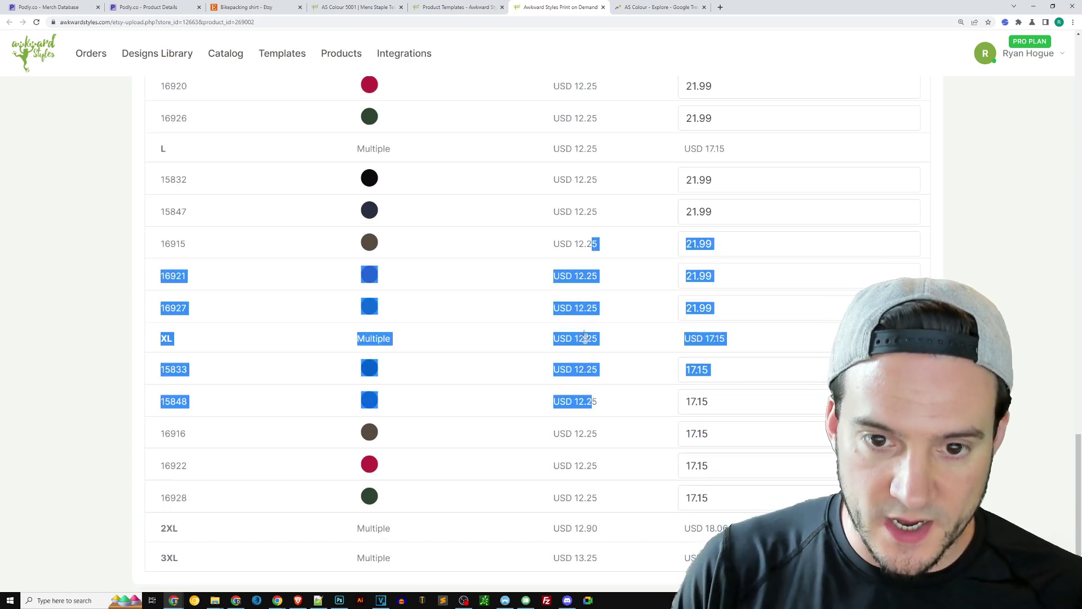
{"action": "left_click", "coordinate": [584, 337]}
{"action": "left_click", "coordinate": [721, 428]}
{"action": "scroll", "coordinate": [721, 428], "scroll_direction": "down", "scroll_amount": 3}
{"action": "double_click", "coordinate": [699, 294]}
{"action": "key", "text": "ctrl+v"}
{"action": "double_click", "coordinate": [700, 327]}
{"action": "key", "text": "ctrl+v"}
{"action": "double_click", "coordinate": [718, 359]}
{"action": "key", "text": "ctrl+v"}
{"action": "double_click", "coordinate": [725, 392]}
{"action": "key", "text": "ctrl+v"}
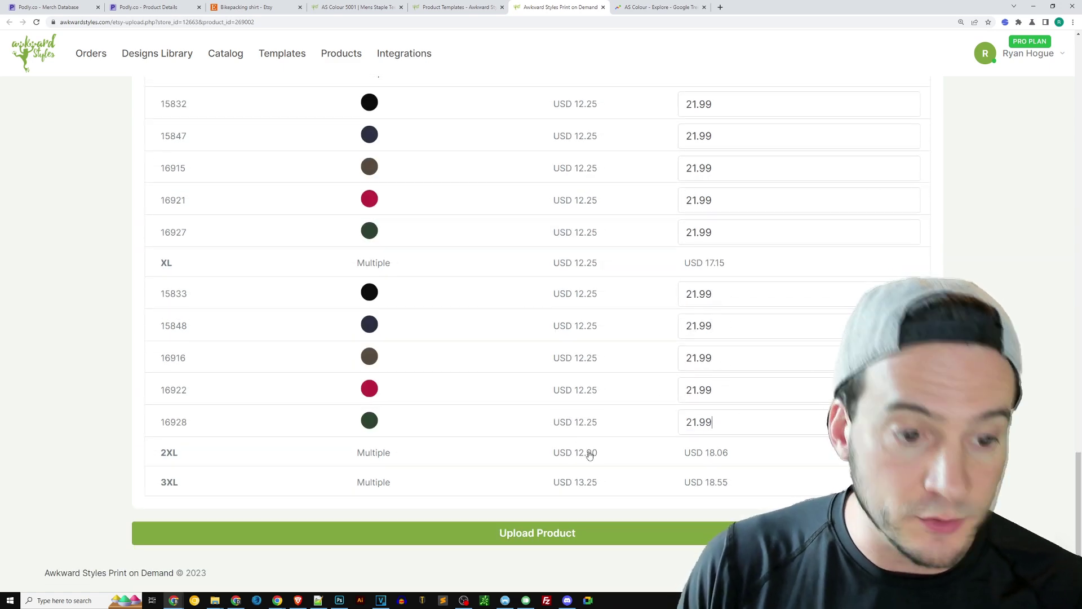
Expand the size 2XL variations and set the retail price of all five colors to 22.99
{"action": "left_click", "coordinate": [589, 454]}
{"action": "scroll", "coordinate": [592, 338], "scroll_direction": "down", "scroll_amount": 3}
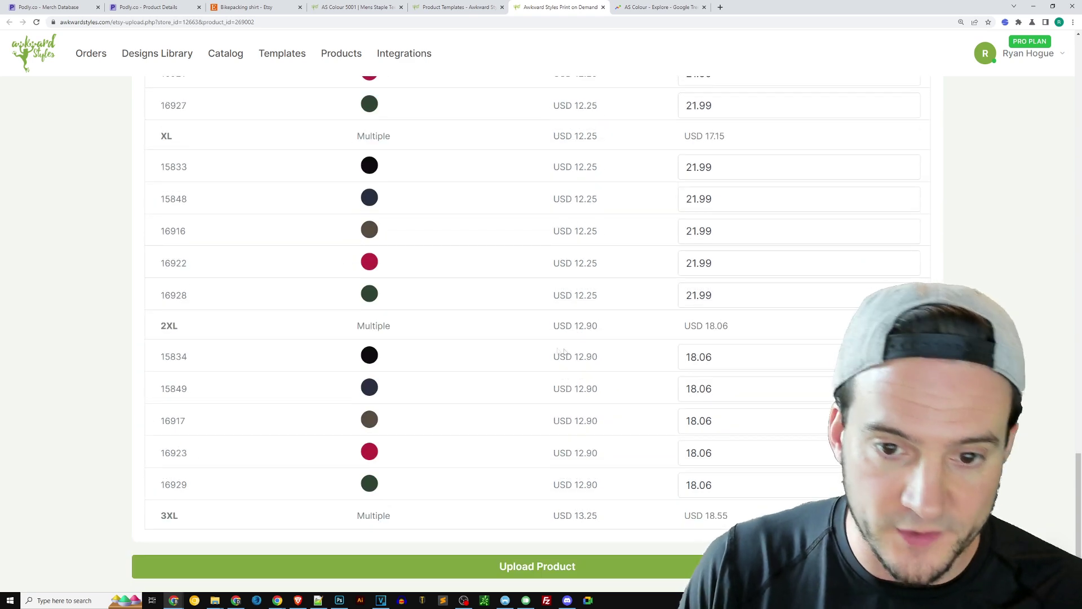
{"action": "double_click", "coordinate": [737, 355]}
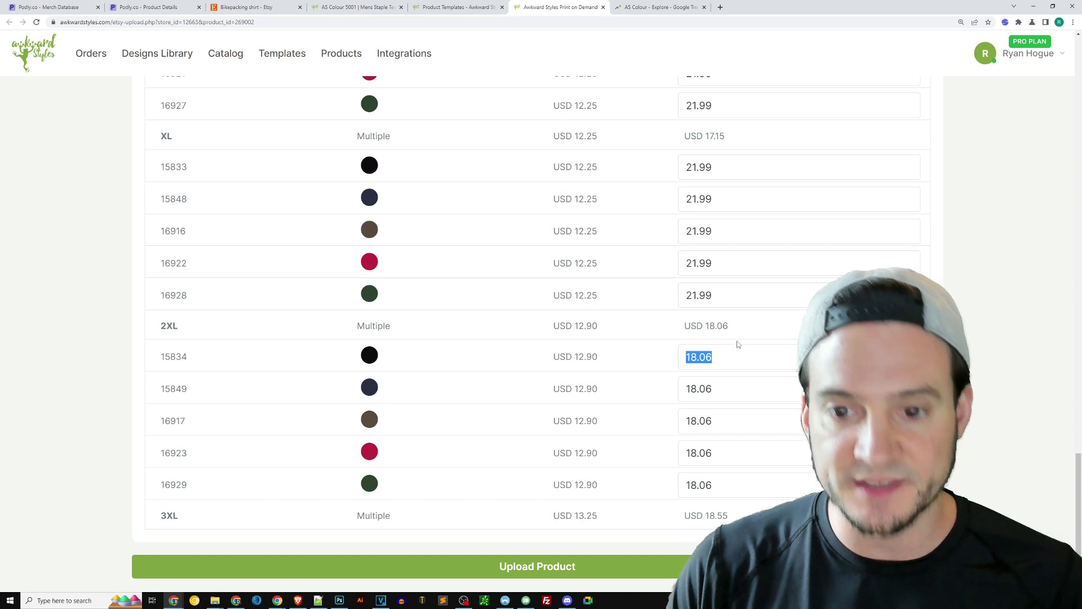
{"action": "type", "text": "22"}
{"action": "key", "text": "ctrl+a"}
{"action": "key", "text": "ctrl+c"}
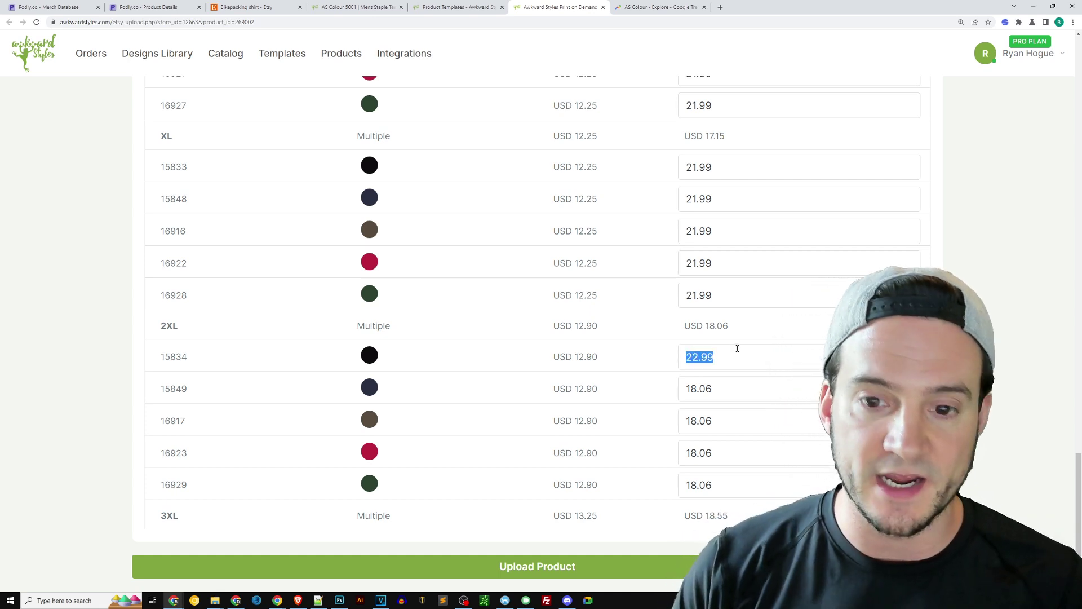
{"action": "key", "text": "Tab"}
{"action": "key", "text": "ctrl+v"}
{"action": "key", "text": "Tab"}
{"action": "key", "text": "ctrl+v"}
{"action": "key", "text": "Tab"}
{"action": "key", "text": "ctrl+v"}
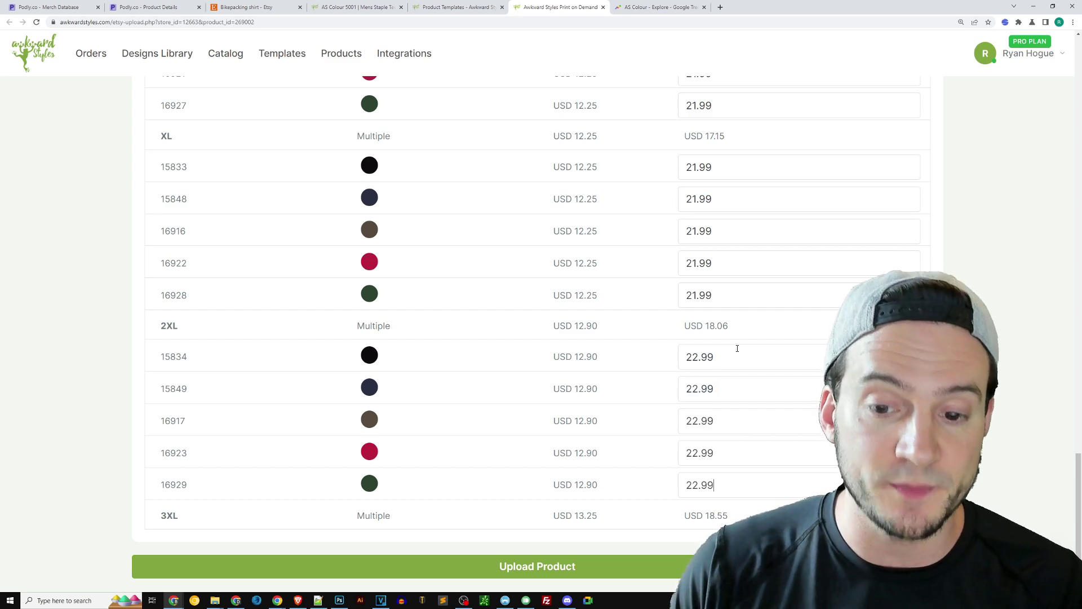
Expand the size 3XL variations and set the retail price of all five colors to 23.99
{"action": "scroll", "coordinate": [744, 415], "scroll_direction": "down", "scroll_amount": 1}
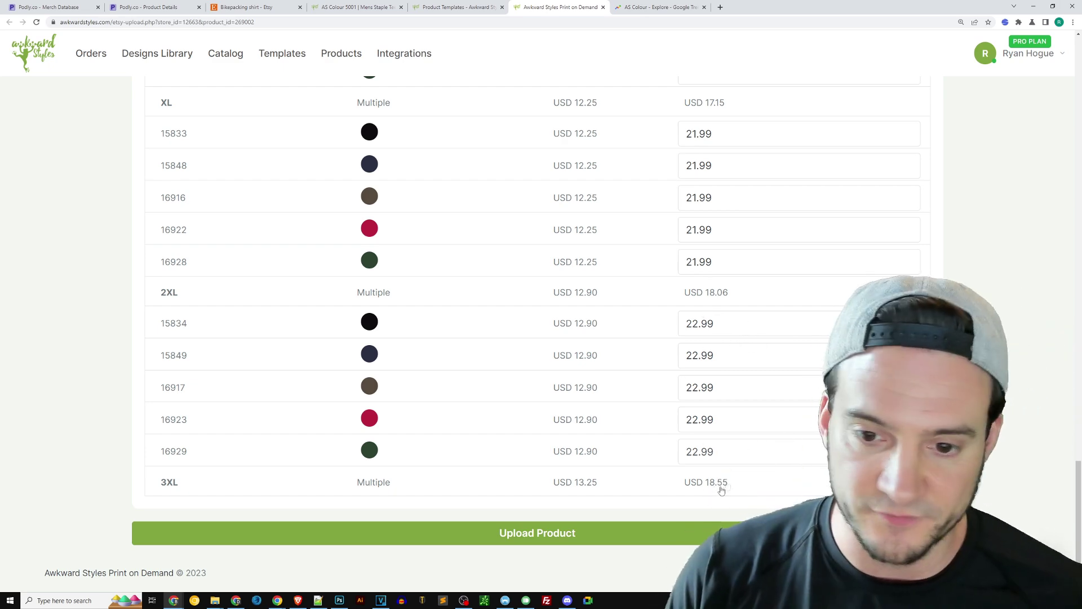
{"action": "left_click", "coordinate": [707, 488]}
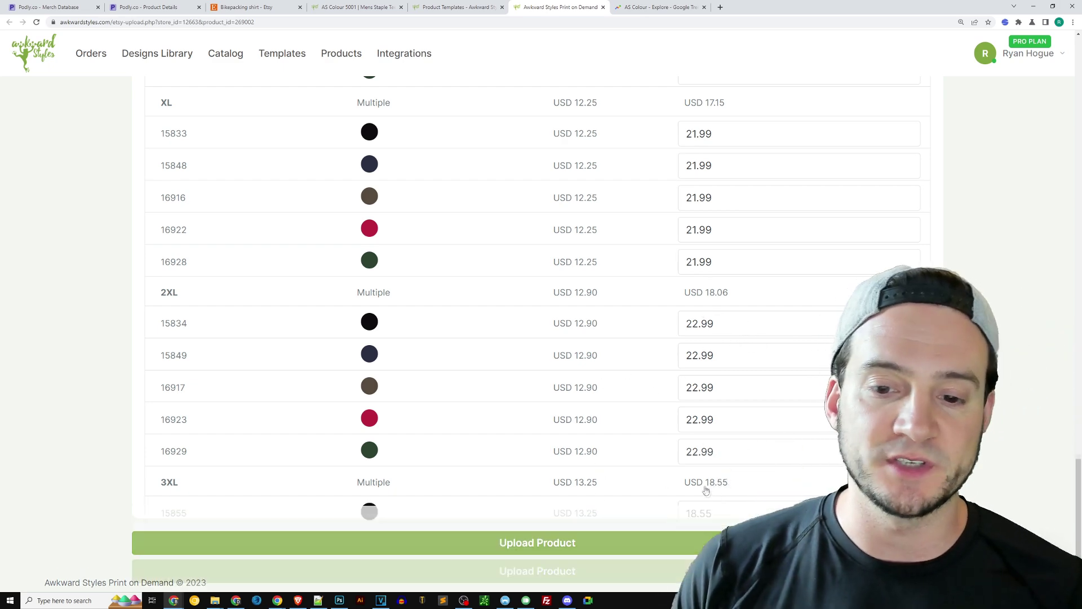
{"action": "scroll", "coordinate": [707, 488], "scroll_direction": "down", "scroll_amount": 2}
{"action": "left_click_drag", "start_coordinate": [719, 386], "coordinate": [640, 387]}
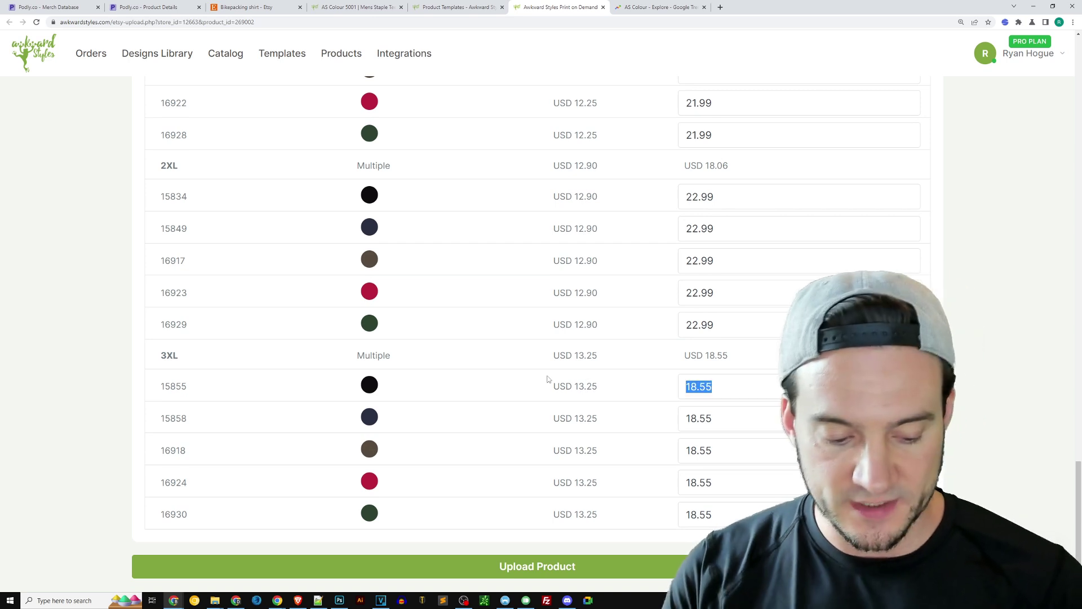
{"action": "type", "text": "23.99"}
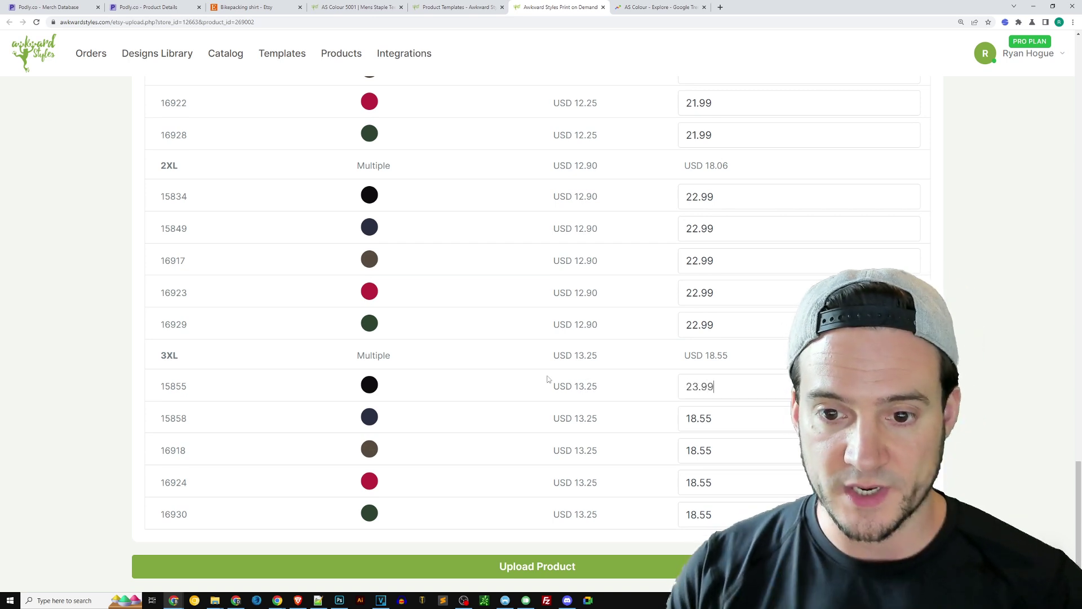
{"action": "key", "text": "ctrl+a"}
{"action": "key", "text": "ctrl+c"}
{"action": "key", "text": "Tab"}
{"action": "key", "text": "ctrl+v"}
{"action": "key", "text": "Tab"}
{"action": "key", "text": "ctrl+v"}
{"action": "key", "text": "Tab"}
{"action": "key", "text": "ctrl+v"}
{"action": "key", "text": "Tab"}
{"action": "key", "text": "ctrl+v"}
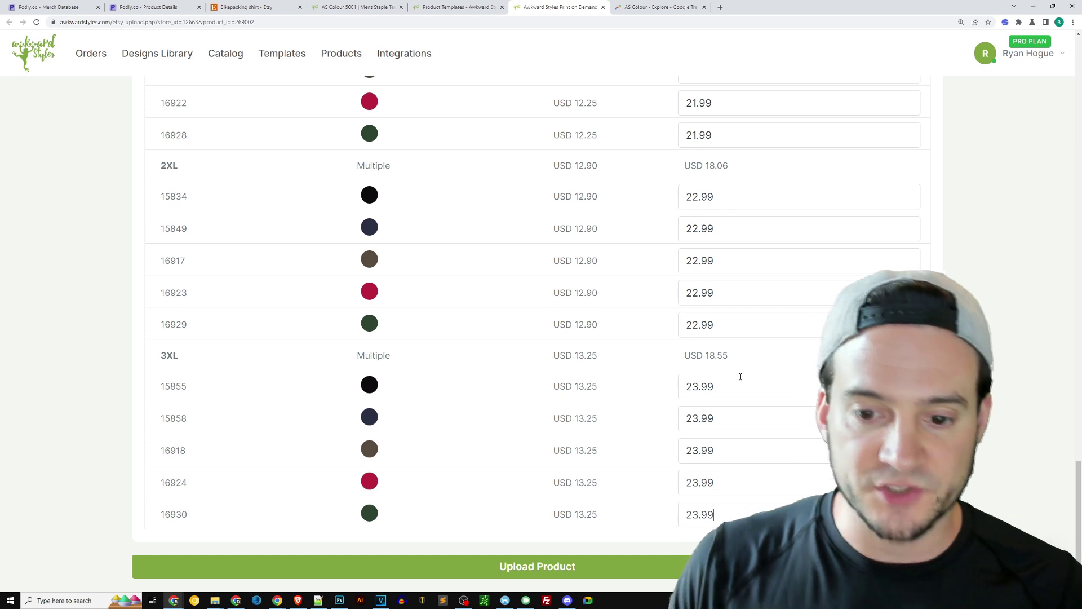